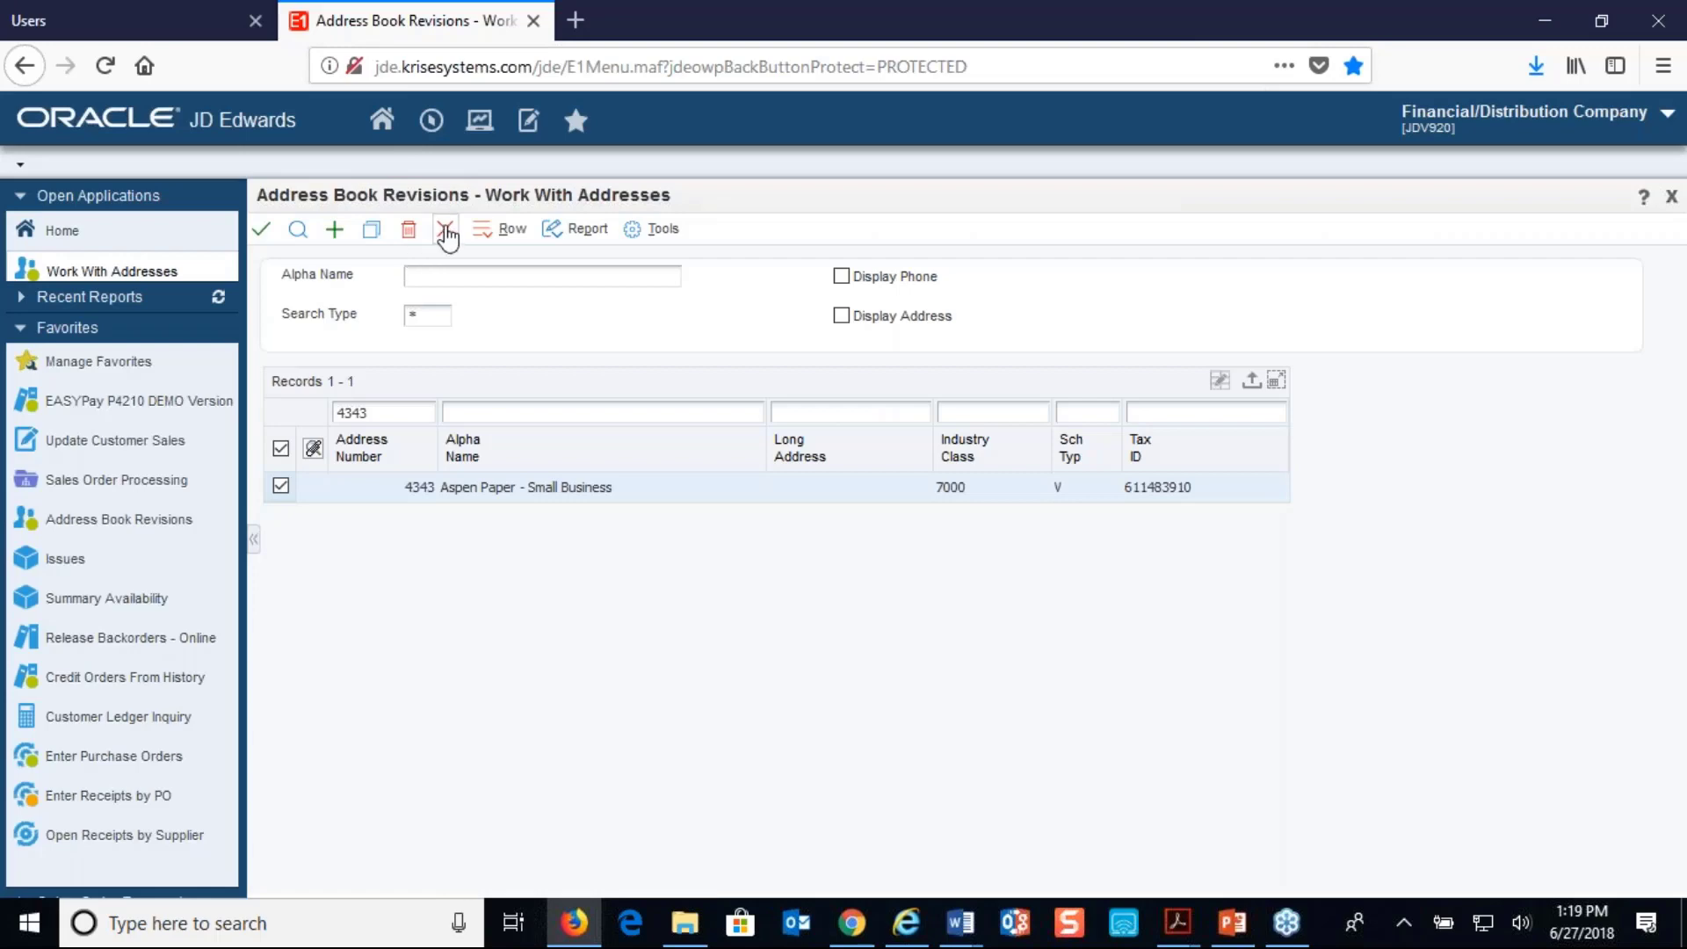
Close Address Book Revisions and start a new order in Enter Purchase Orders.
{"action": "left_click", "coordinate": [445, 228]}
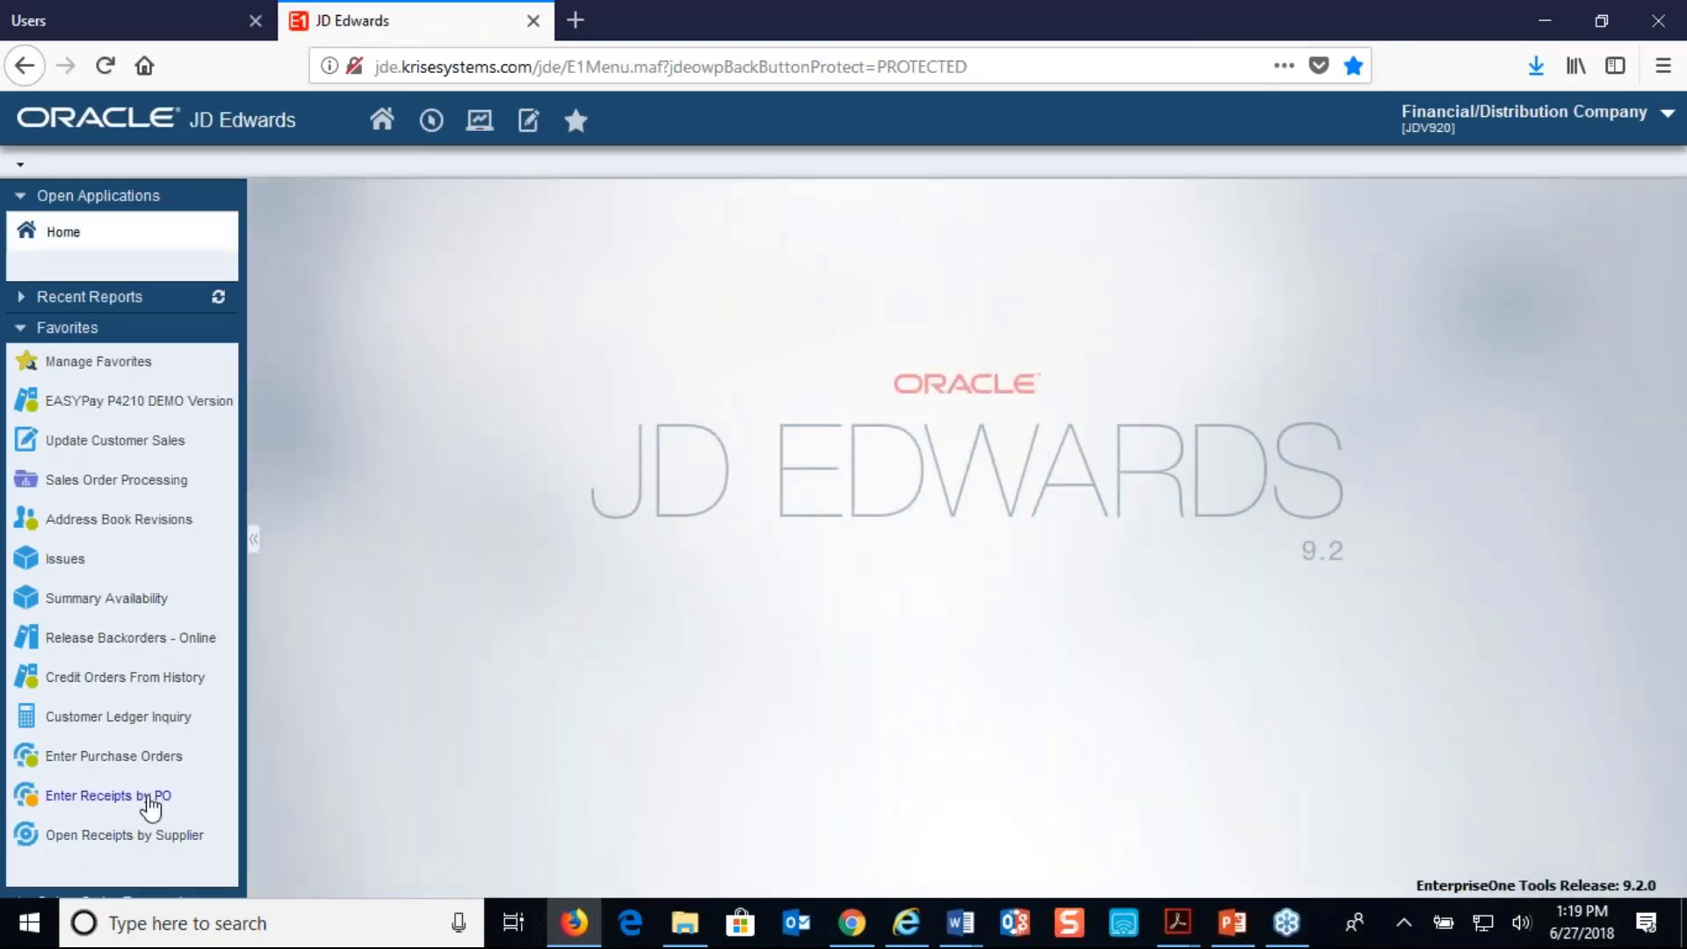
{"action": "left_click", "coordinate": [108, 760]}
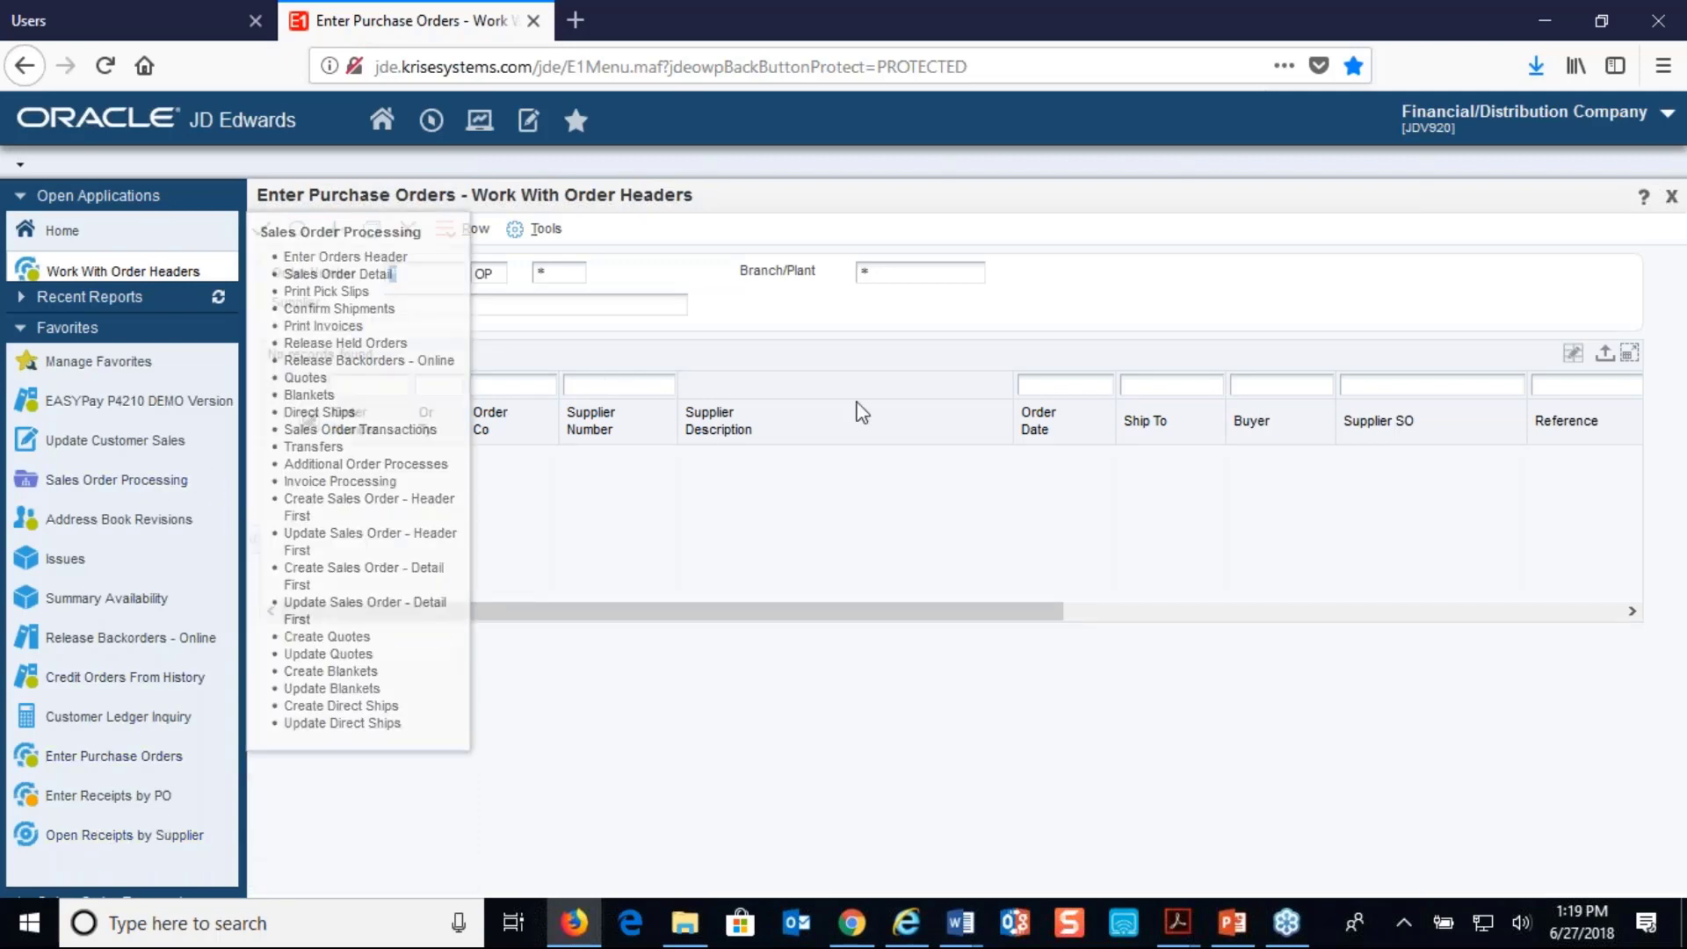
{"action": "left_click", "coordinate": [337, 231]}
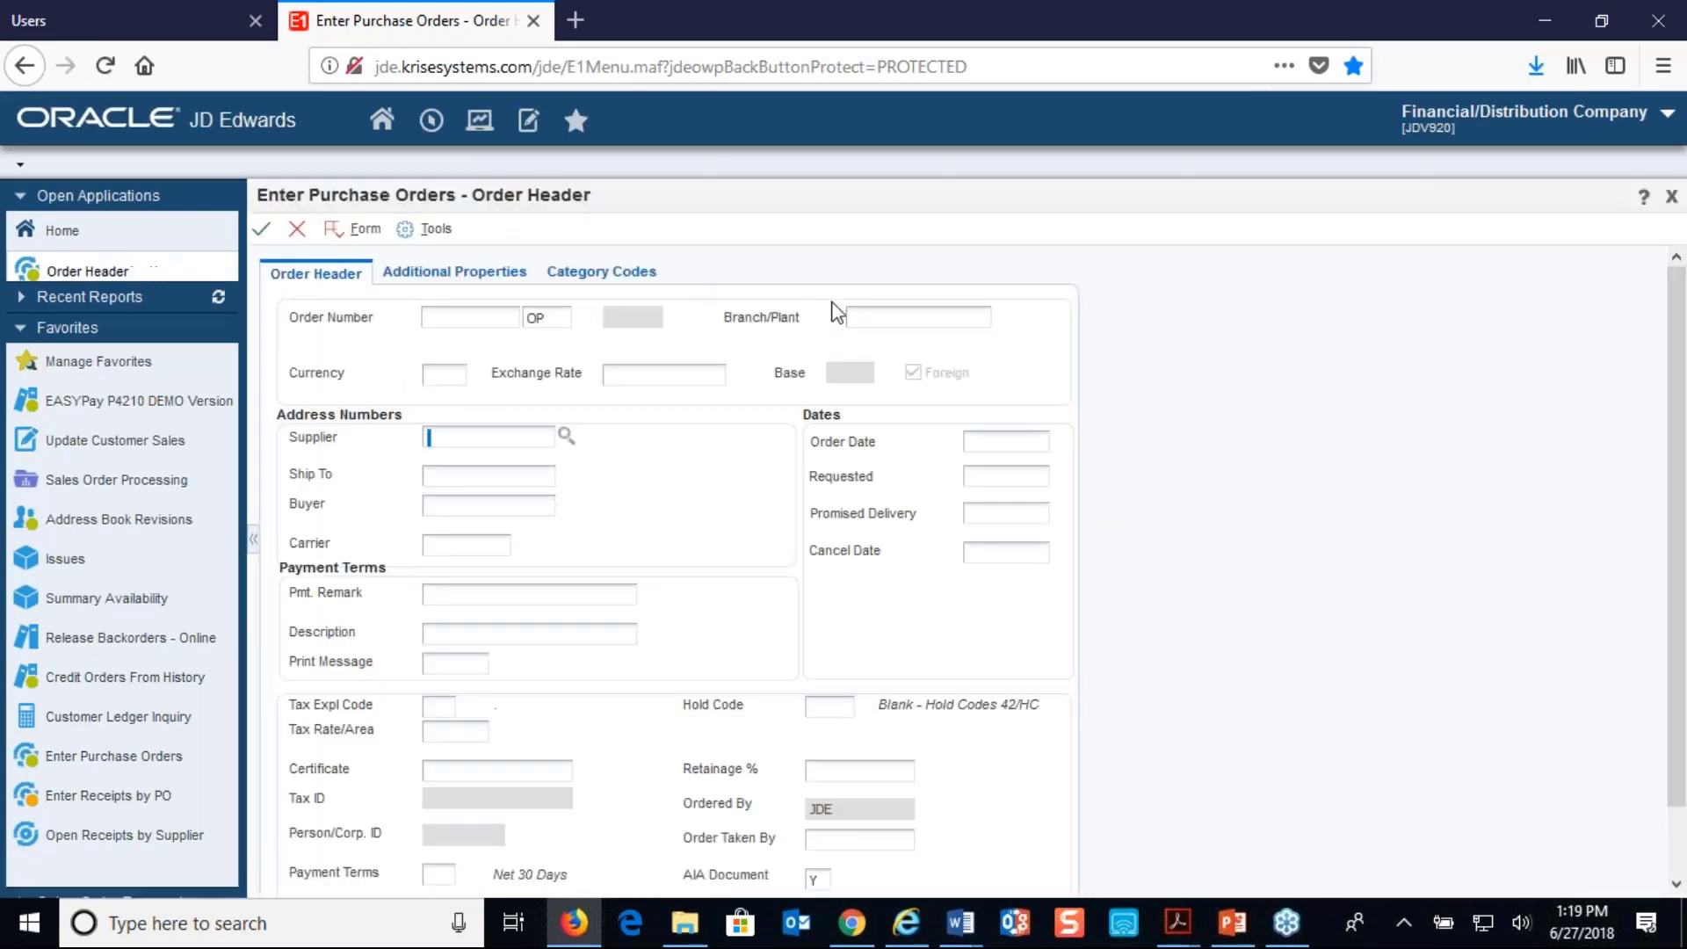
Fill the order header with branch/plant M30 and the supplier number of Aspen Paper - Small Business, and accept it.
{"action": "left_click", "coordinate": [861, 316]}
{"action": "type", "text": "M30"}
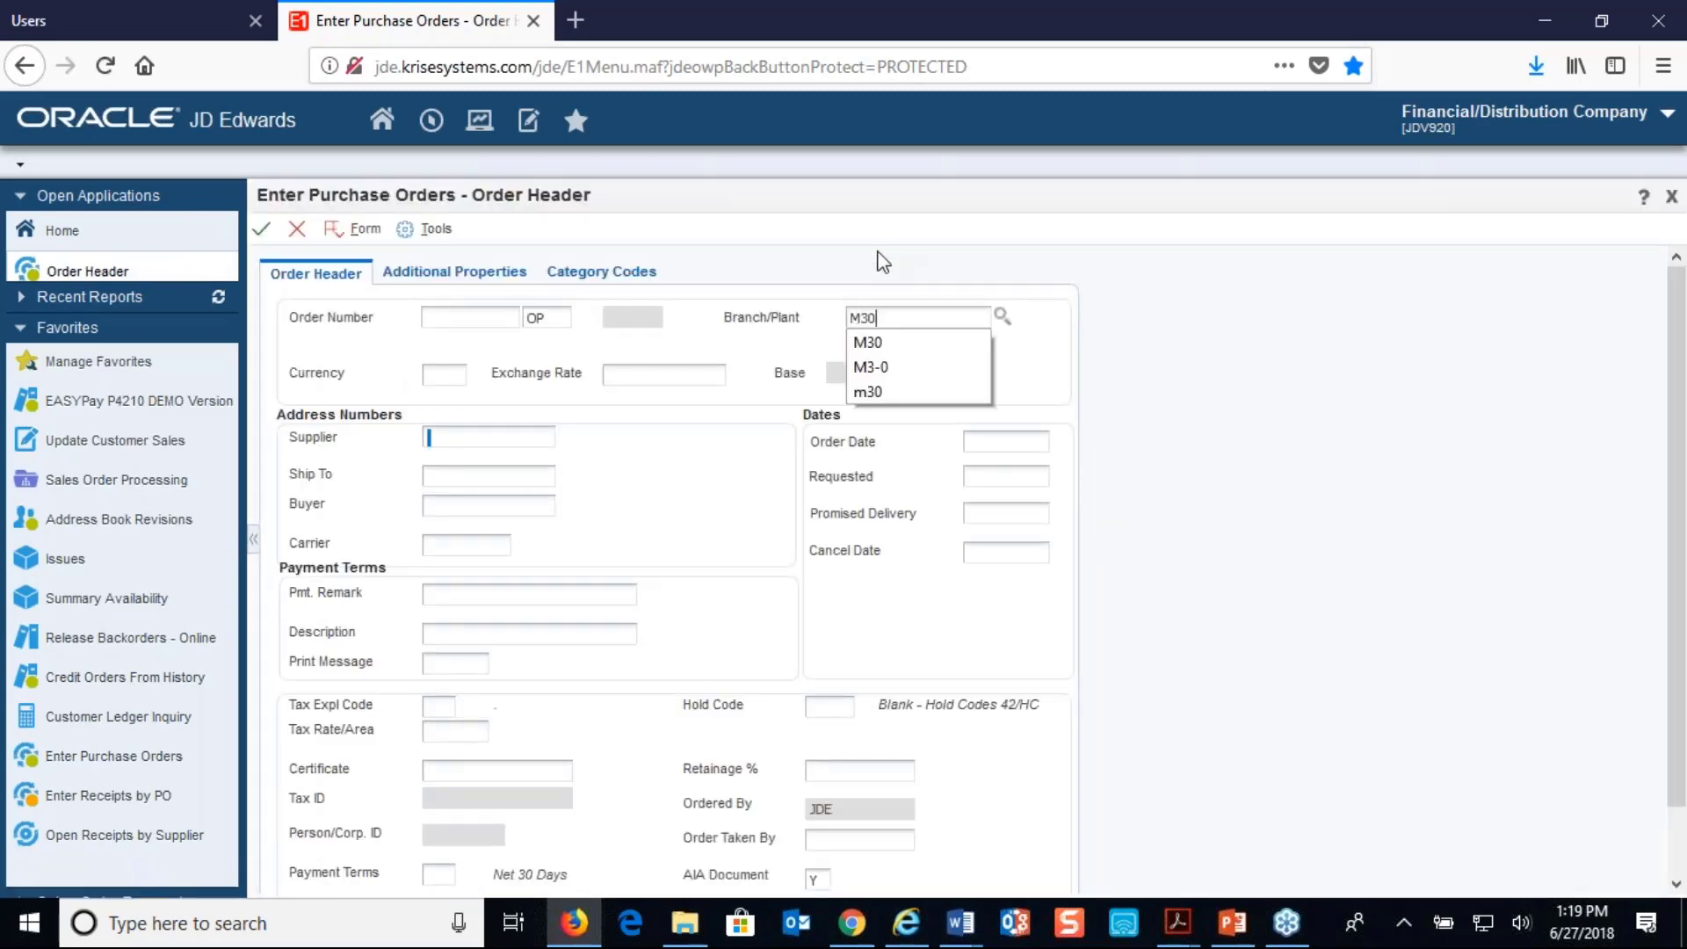
{"action": "key", "text": "Tab"}
{"action": "left_click", "coordinate": [542, 443]}
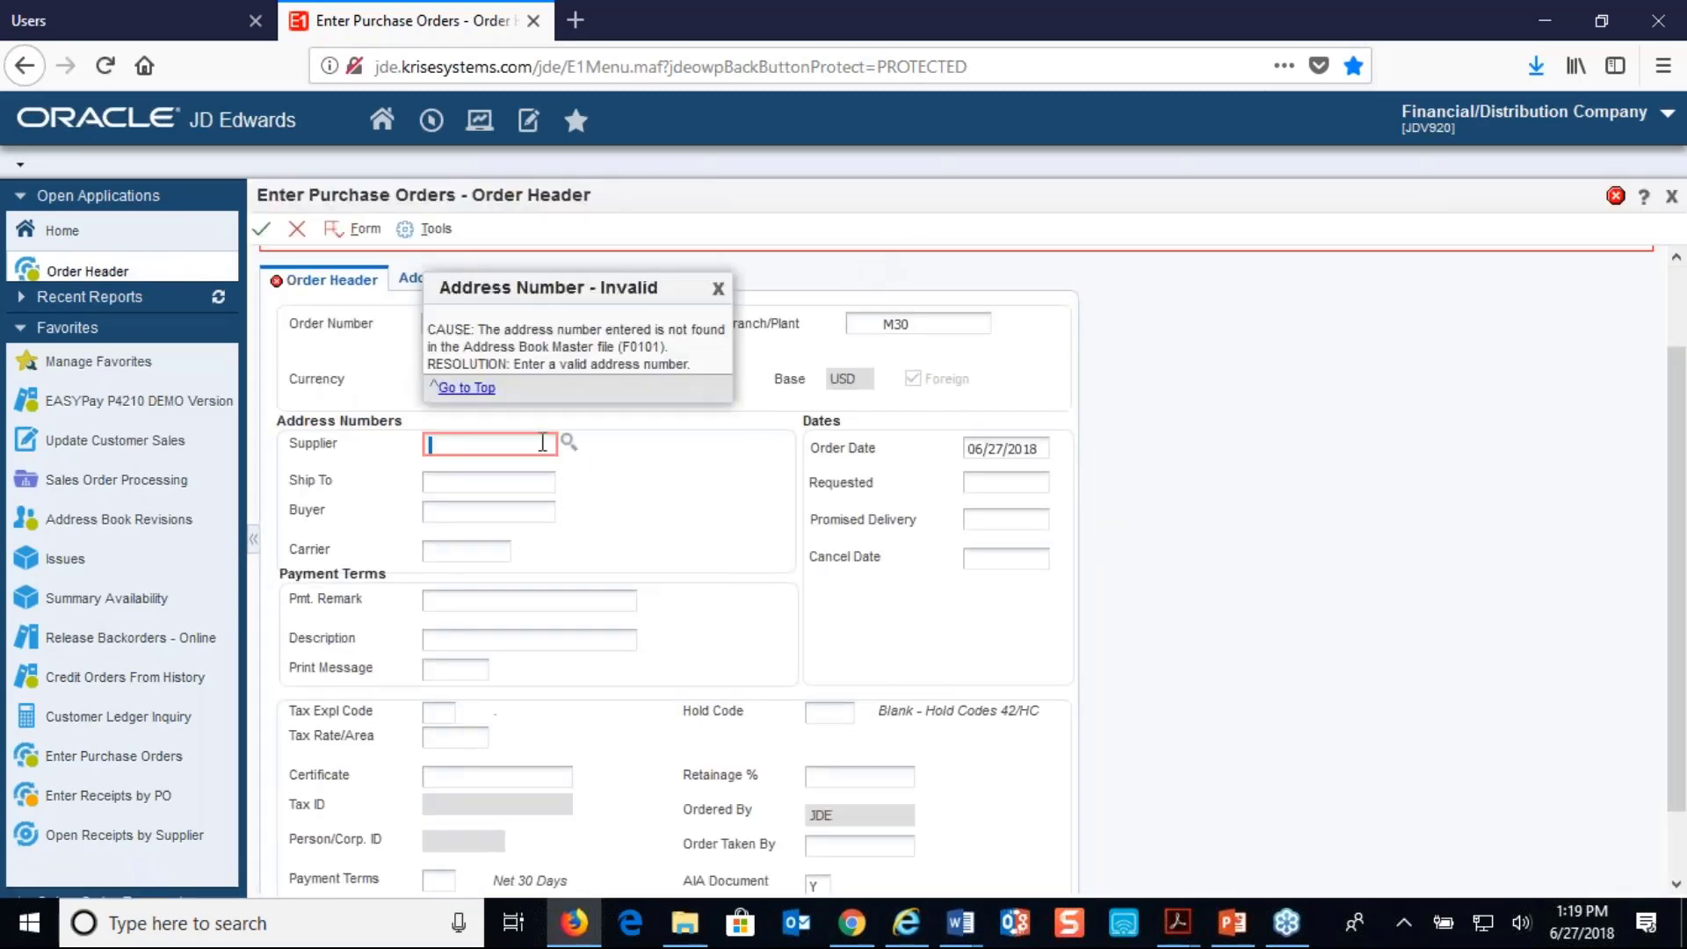
{"action": "type", "text": "4343"}
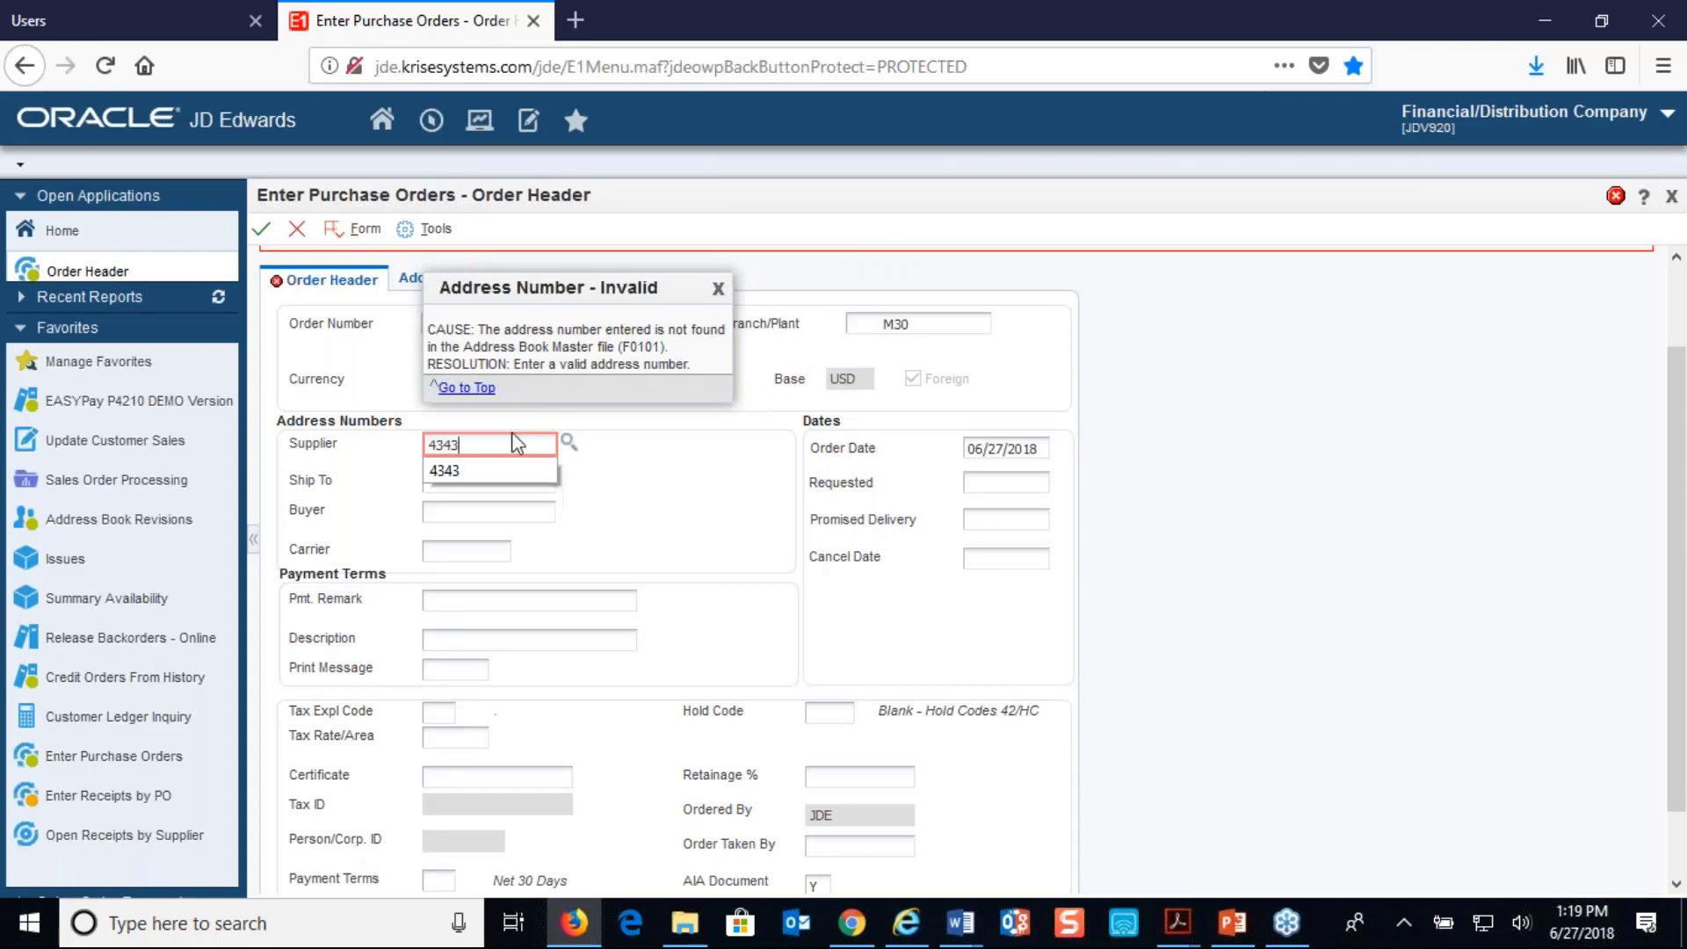
{"action": "key", "text": "Tab"}
{"action": "left_click", "coordinate": [262, 230]}
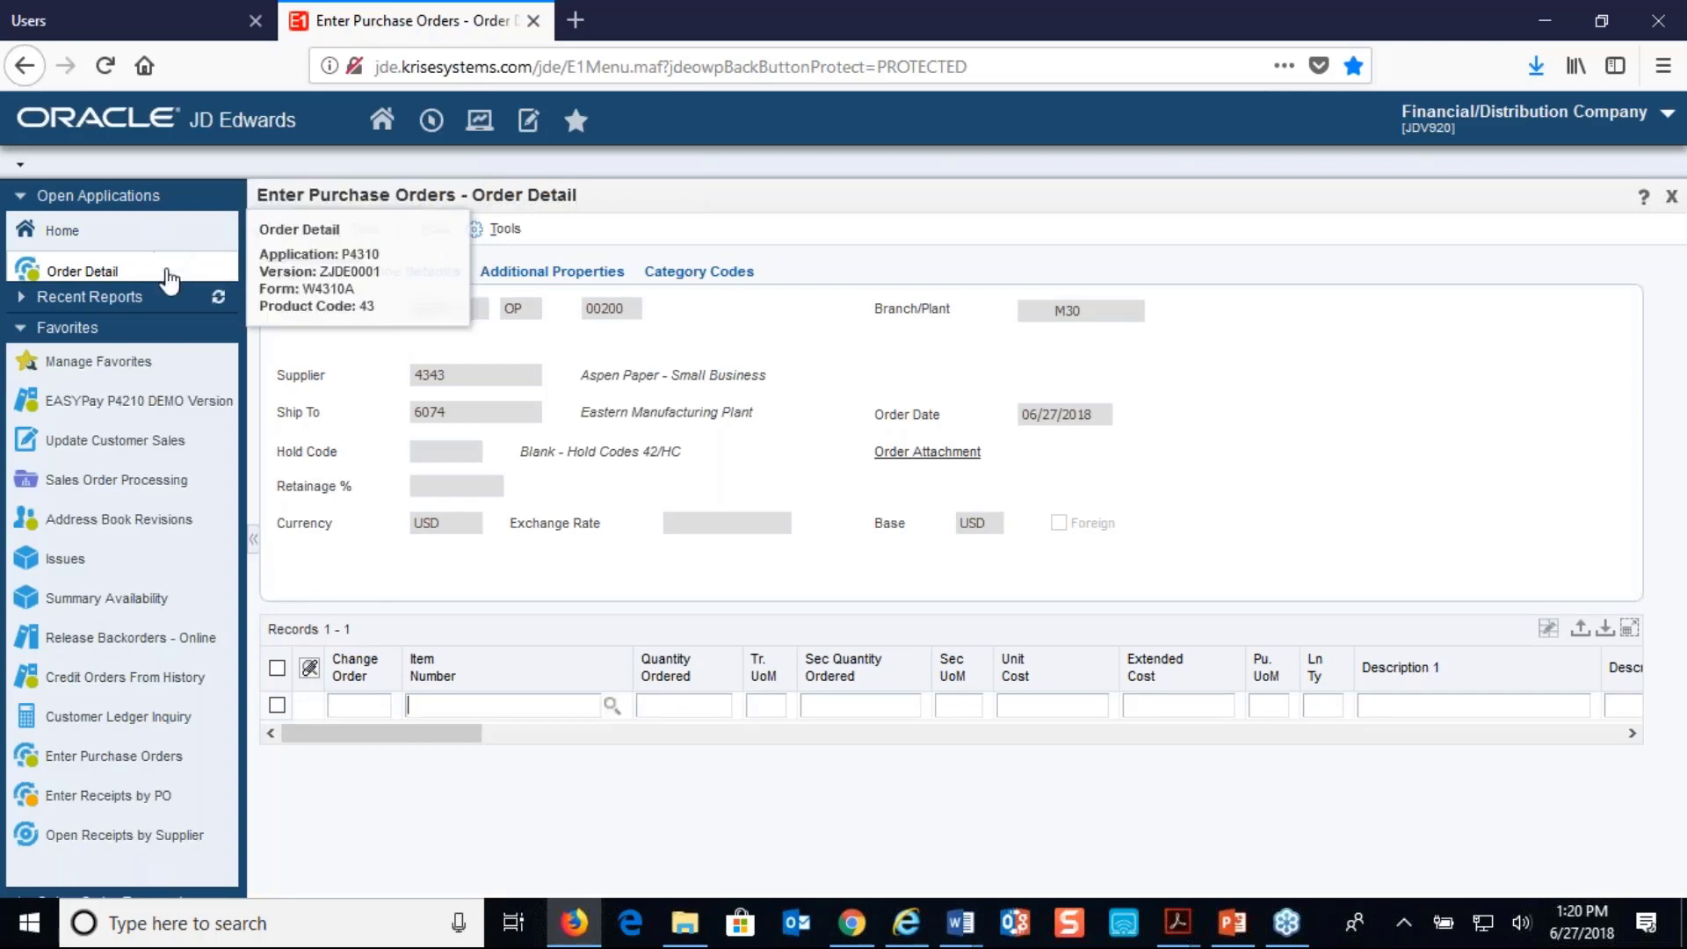
Enter the first order line for item M001 with an ordered quantity of 2.
{"action": "type", "text": "M001"}
{"action": "key", "text": "Tab"}
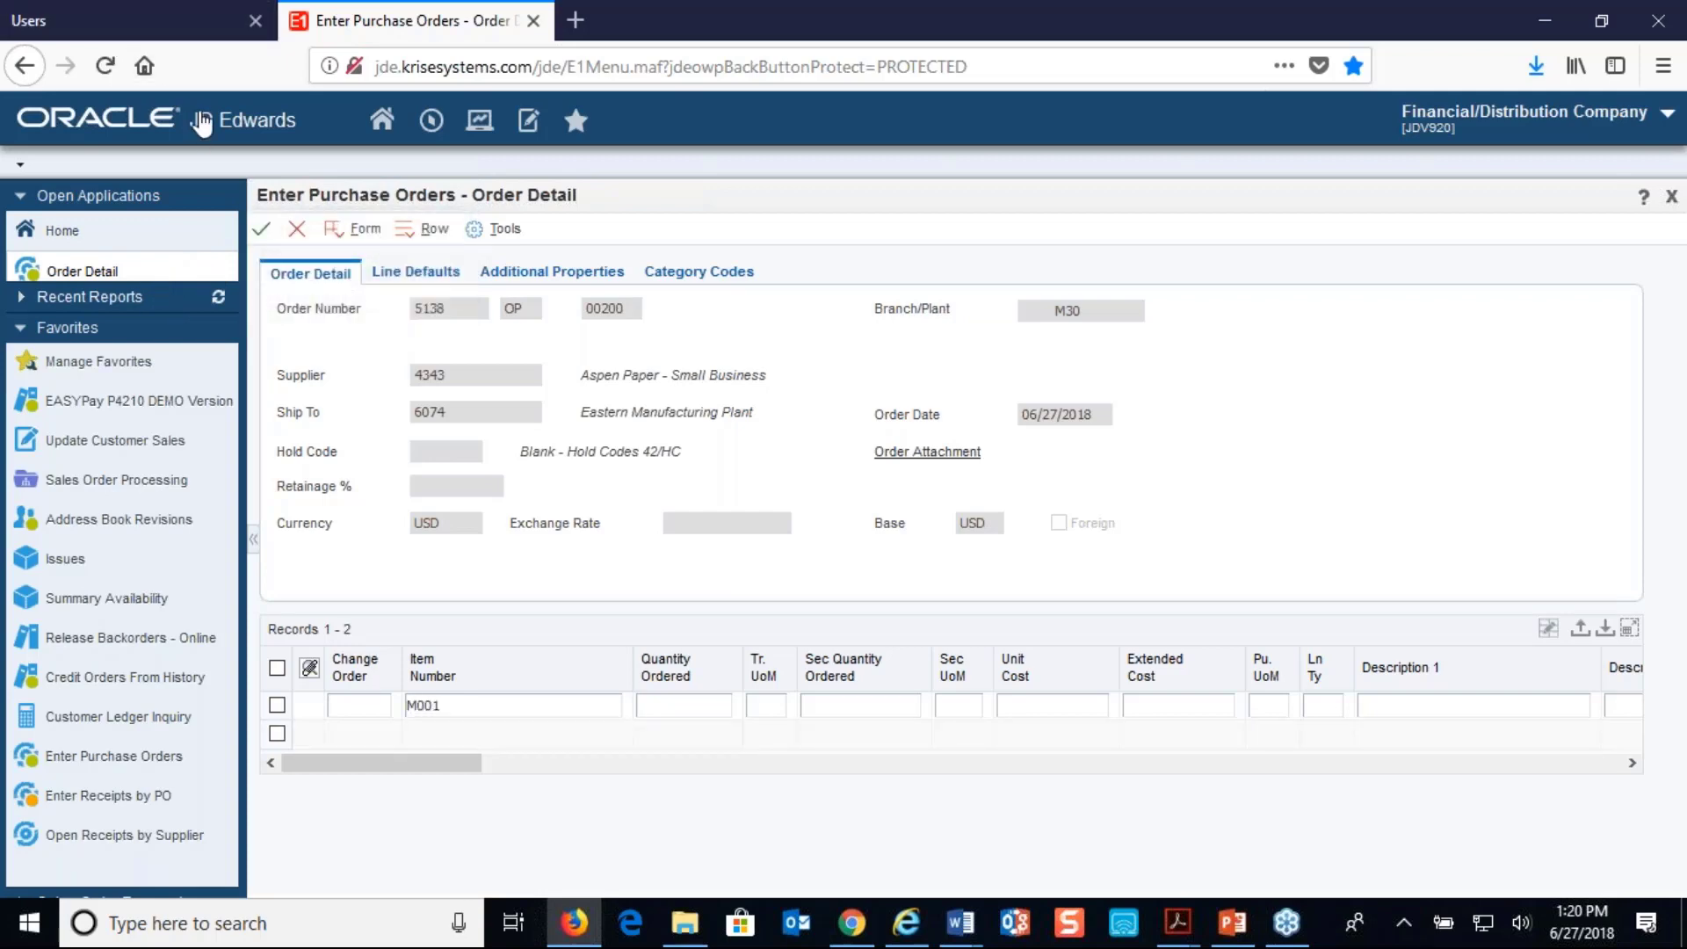
{"action": "type", "text": "2"}
{"action": "key", "text": "Down"}
{"action": "key", "text": "shift+Tab"}
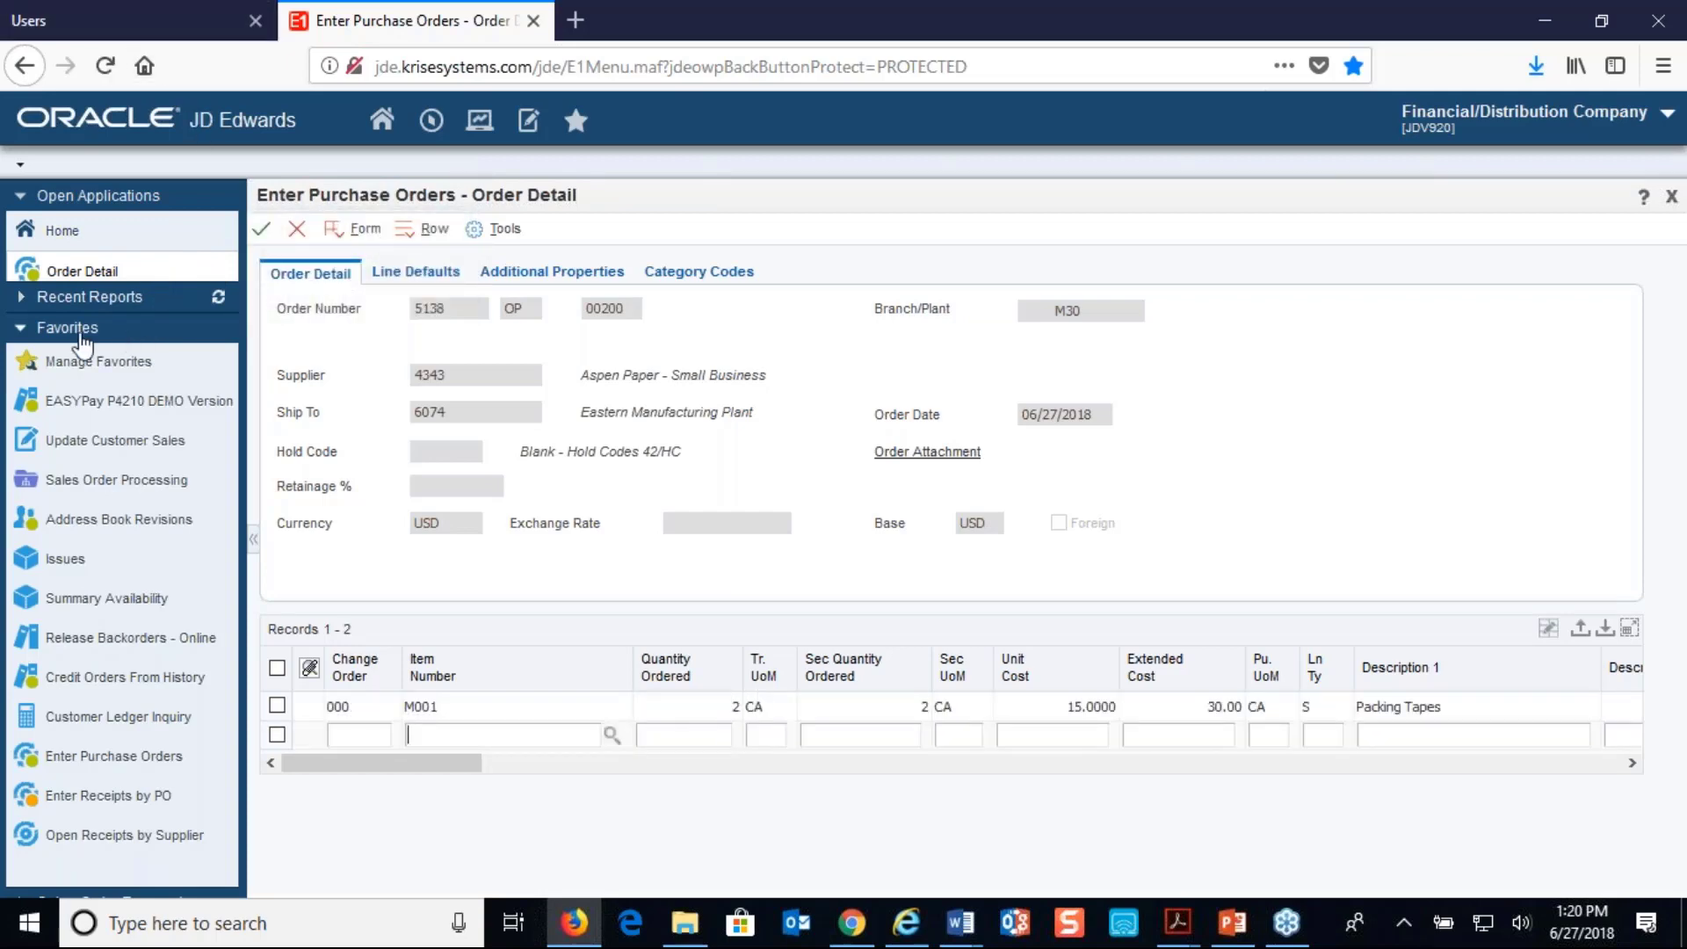
Enter the second order line for item P001 with an ordered quantity of 3 and save the purchase order.
{"action": "type", "text": "P001"}
{"action": "key", "text": "Tab"}
{"action": "type", "text": "3"}
{"action": "key", "text": "Down"}
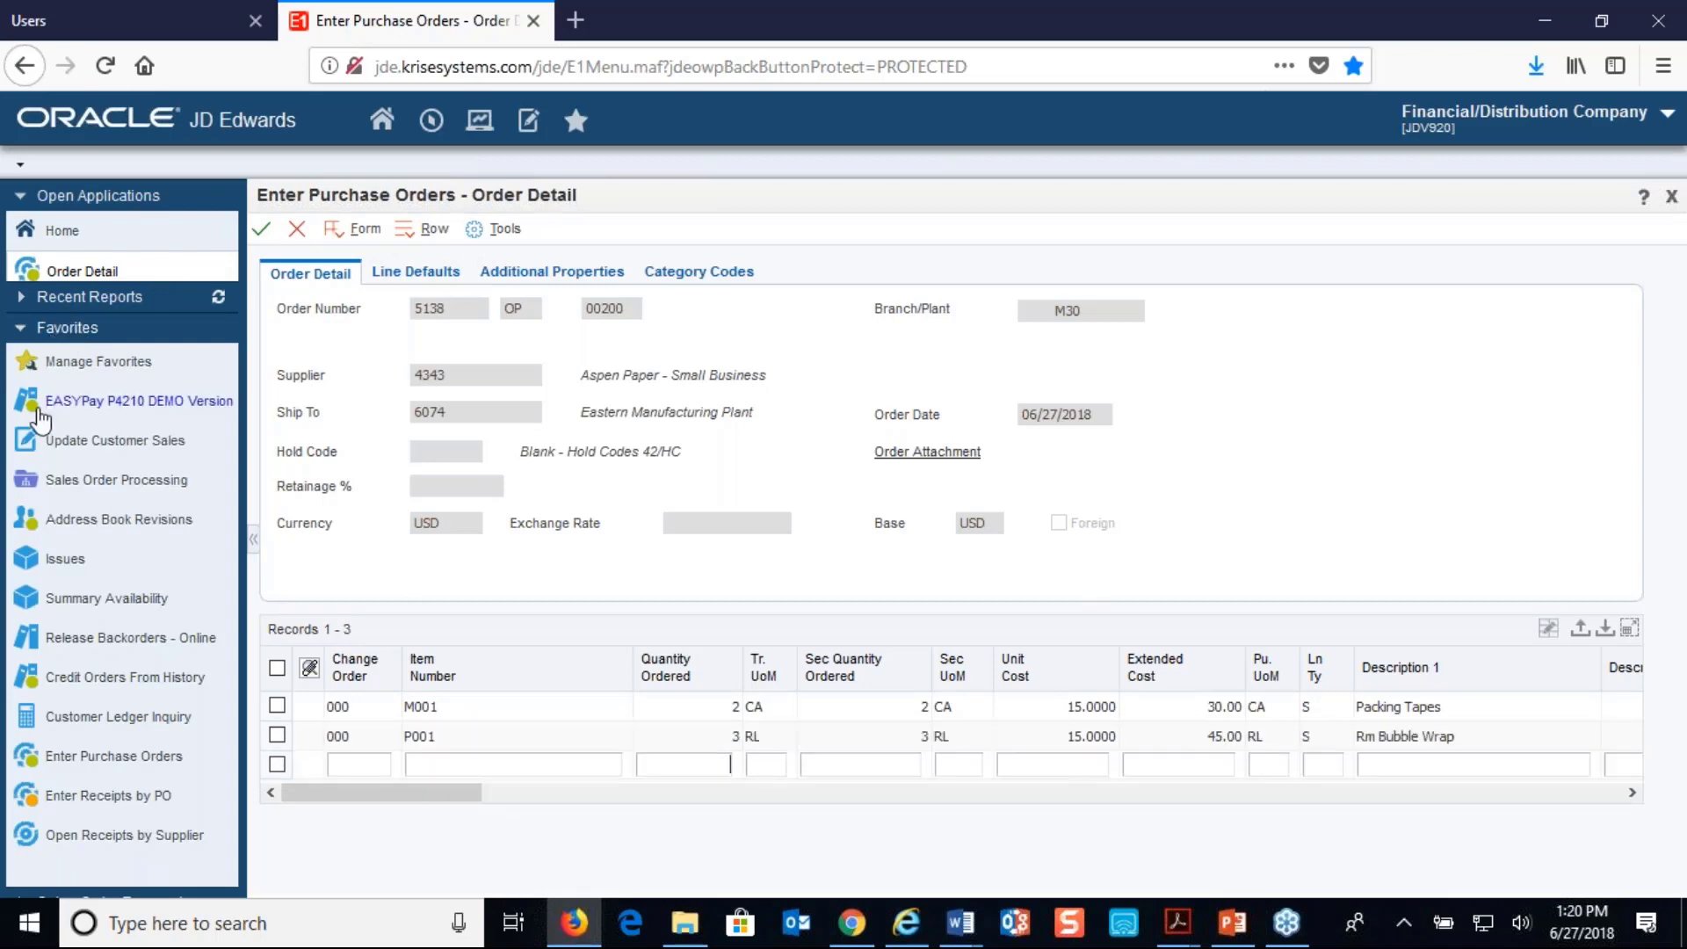
{"action": "left_click", "coordinate": [262, 229]}
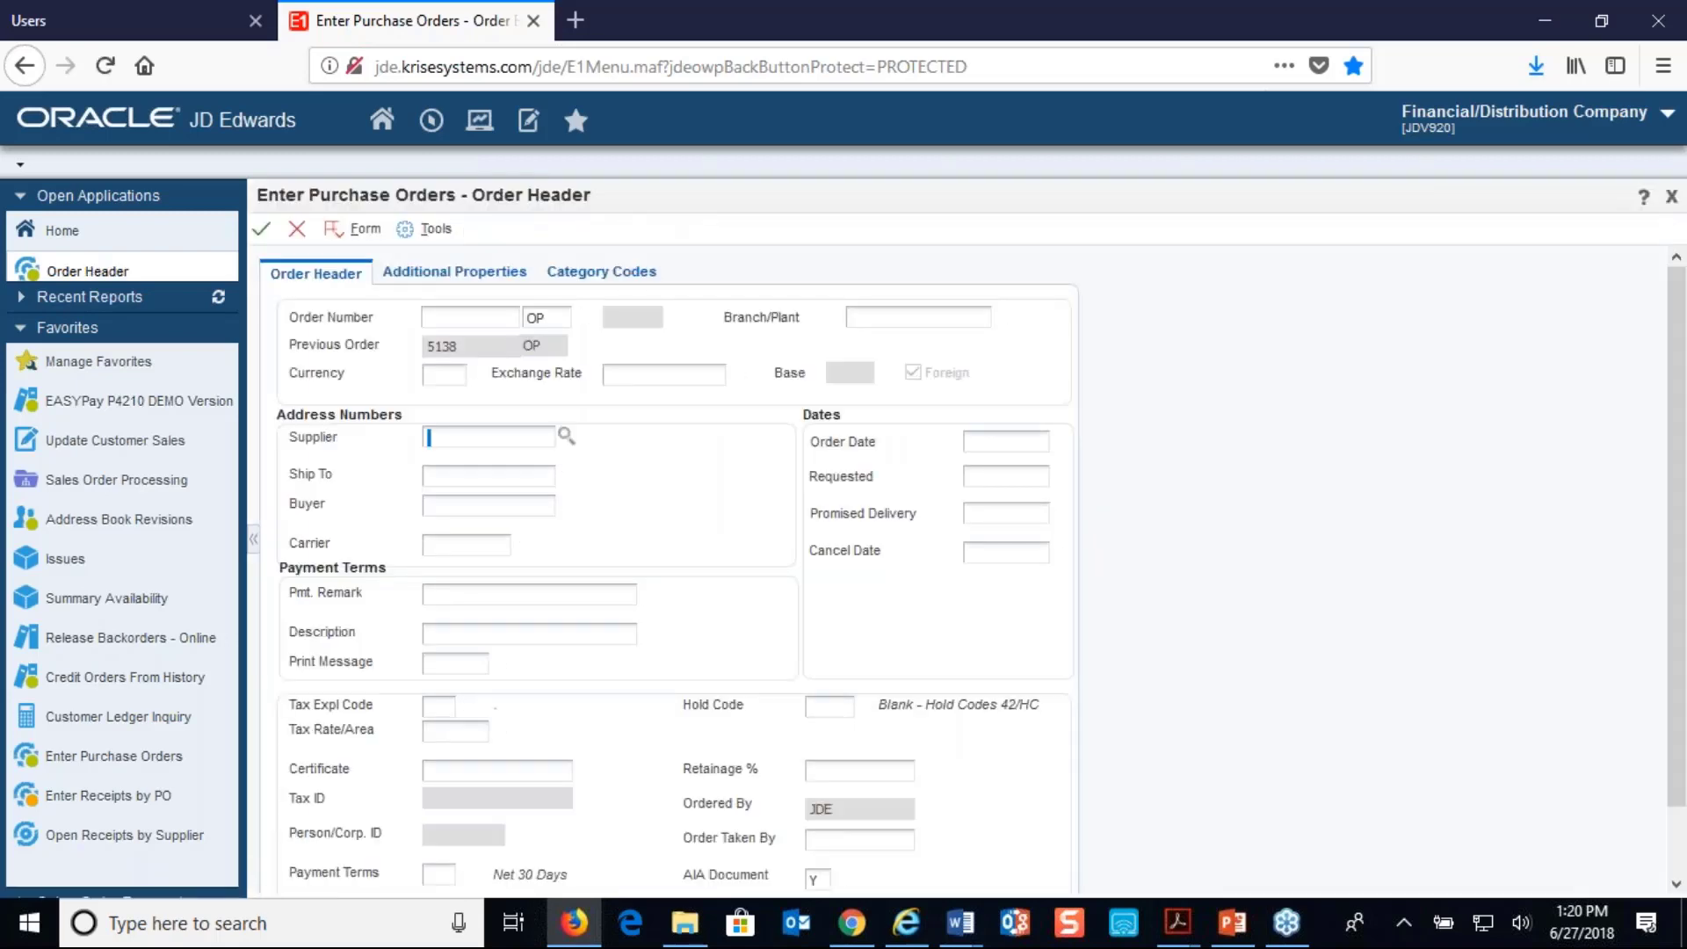
{"action": "left_click", "coordinate": [262, 229]}
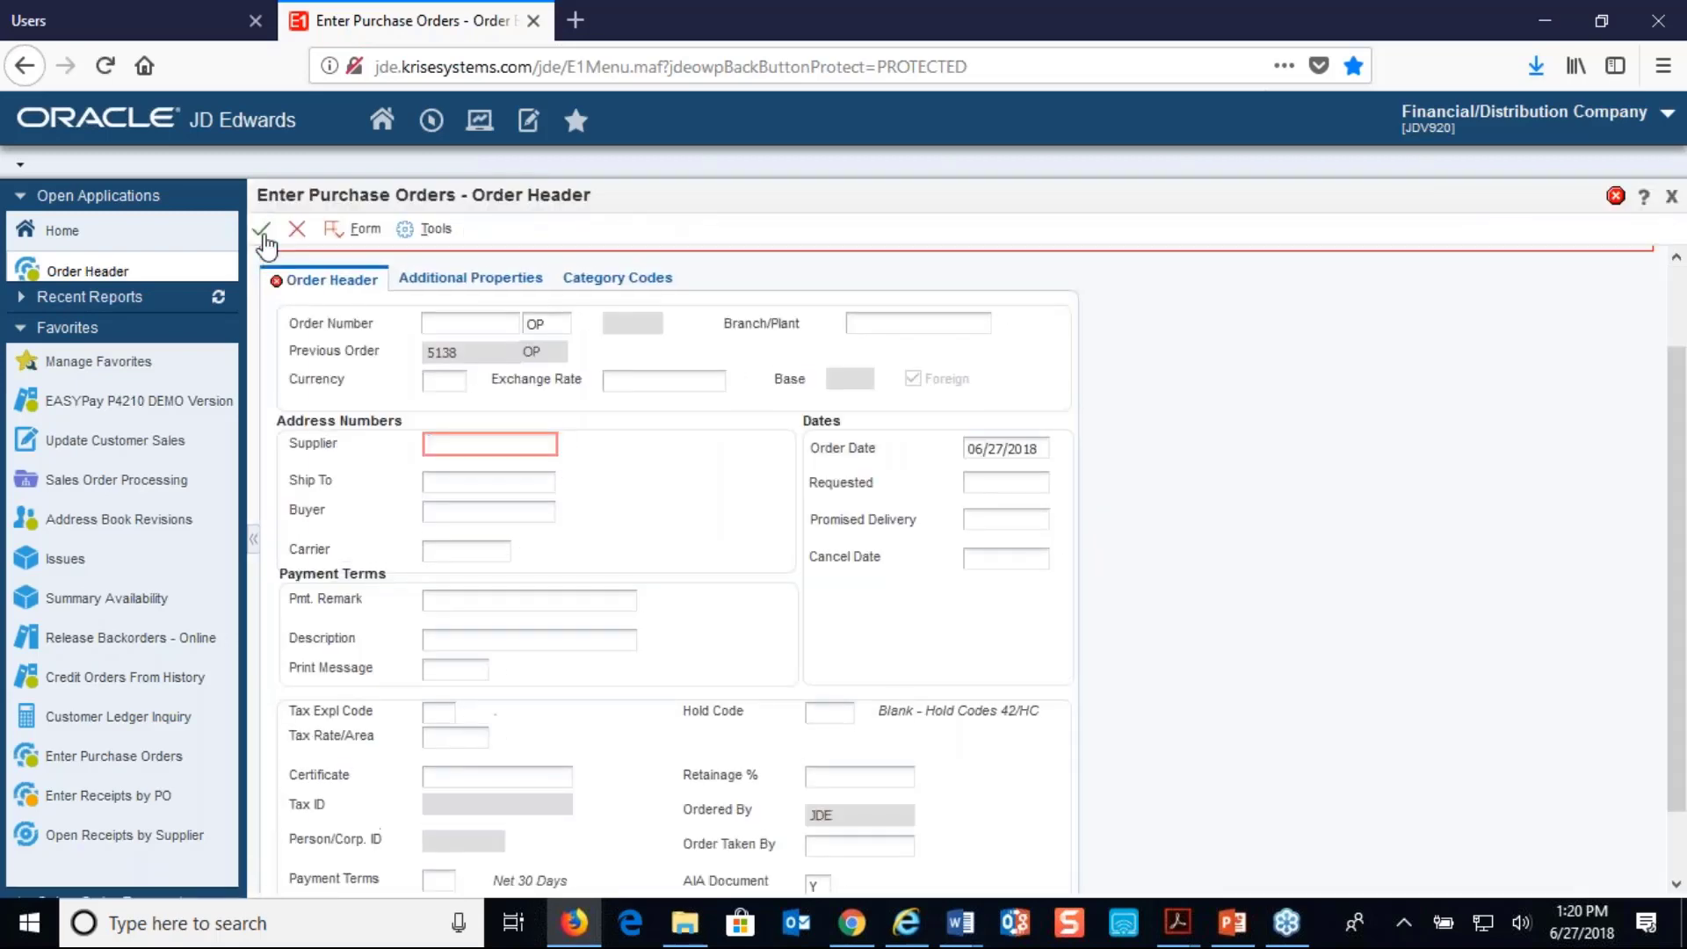
Switch to the vendor self-service portal and run the SendSupplierNotificationEmail batch job.
{"action": "left_click", "coordinate": [156, 25]}
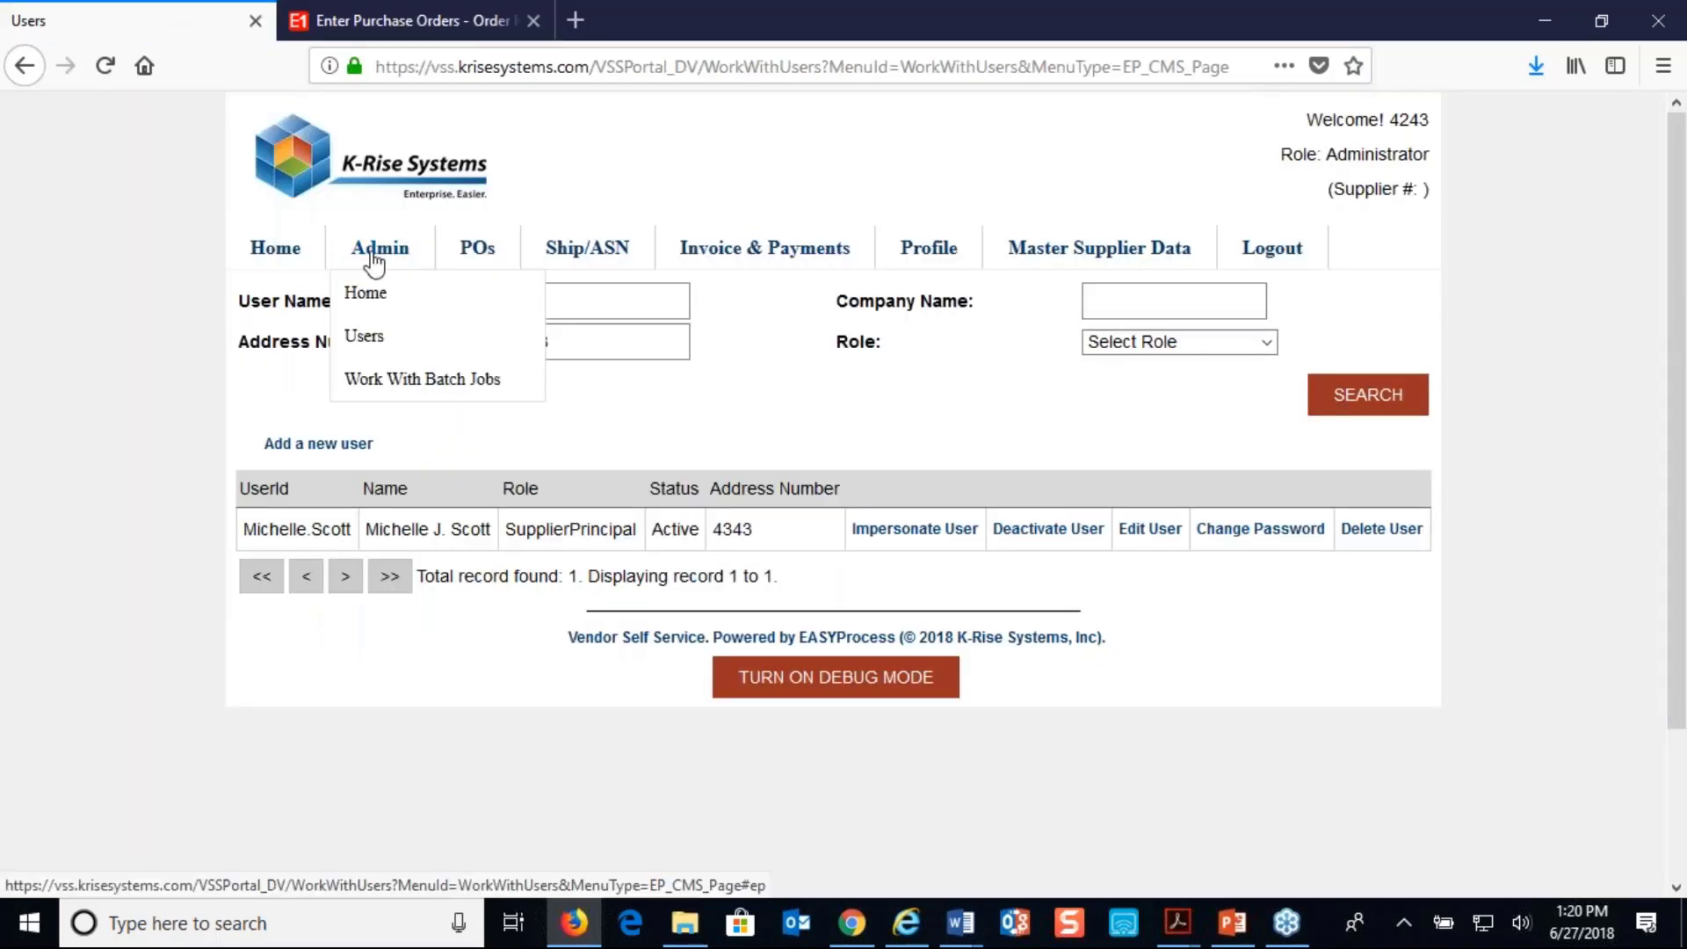
{"action": "left_click", "coordinate": [375, 383]}
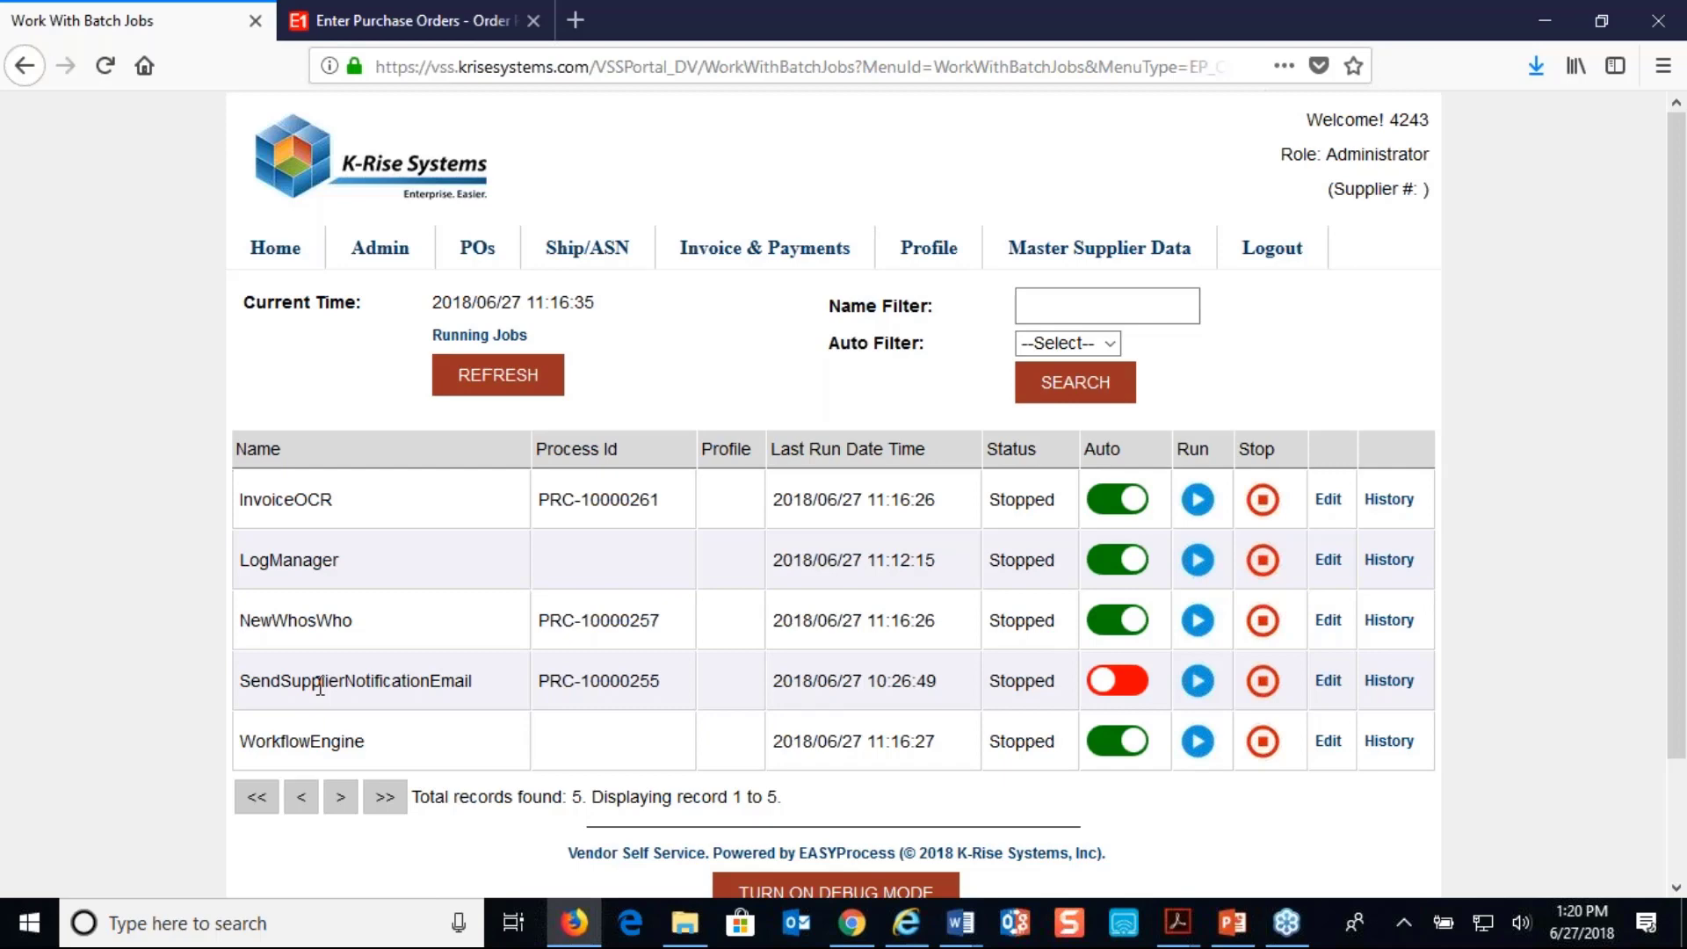
{"action": "left_click", "coordinate": [1197, 684]}
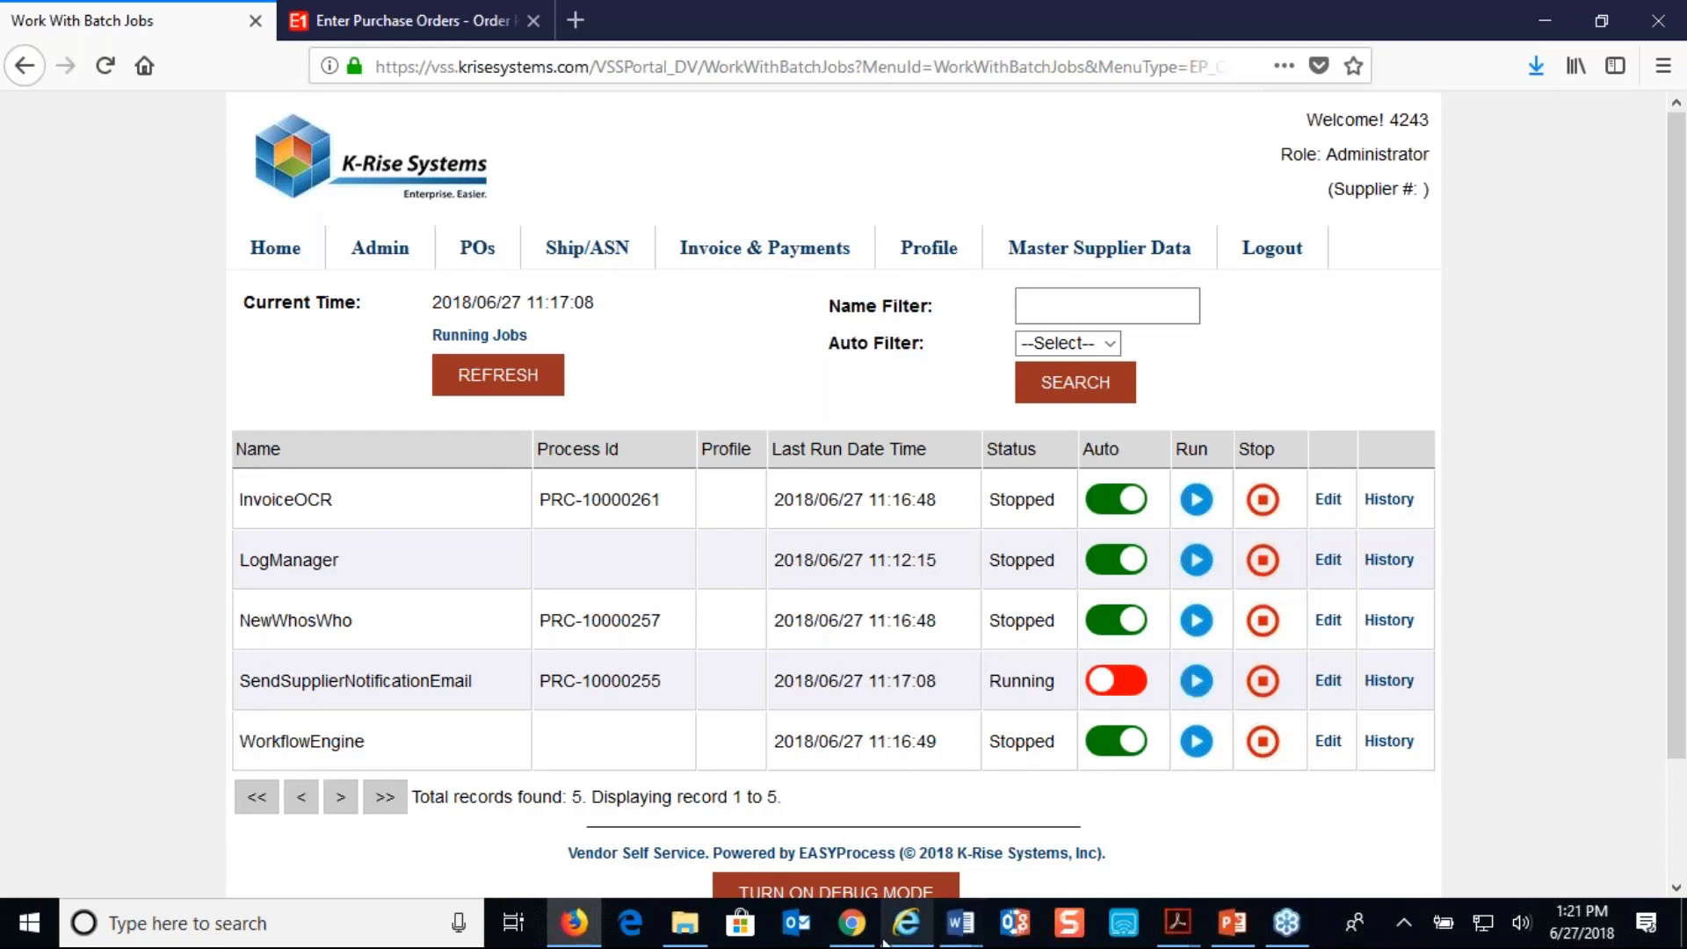
Switch to the Gmail inbox in Chrome and open the newest supplier notification email for the new order's supplier.
{"action": "left_click", "coordinate": [845, 921]}
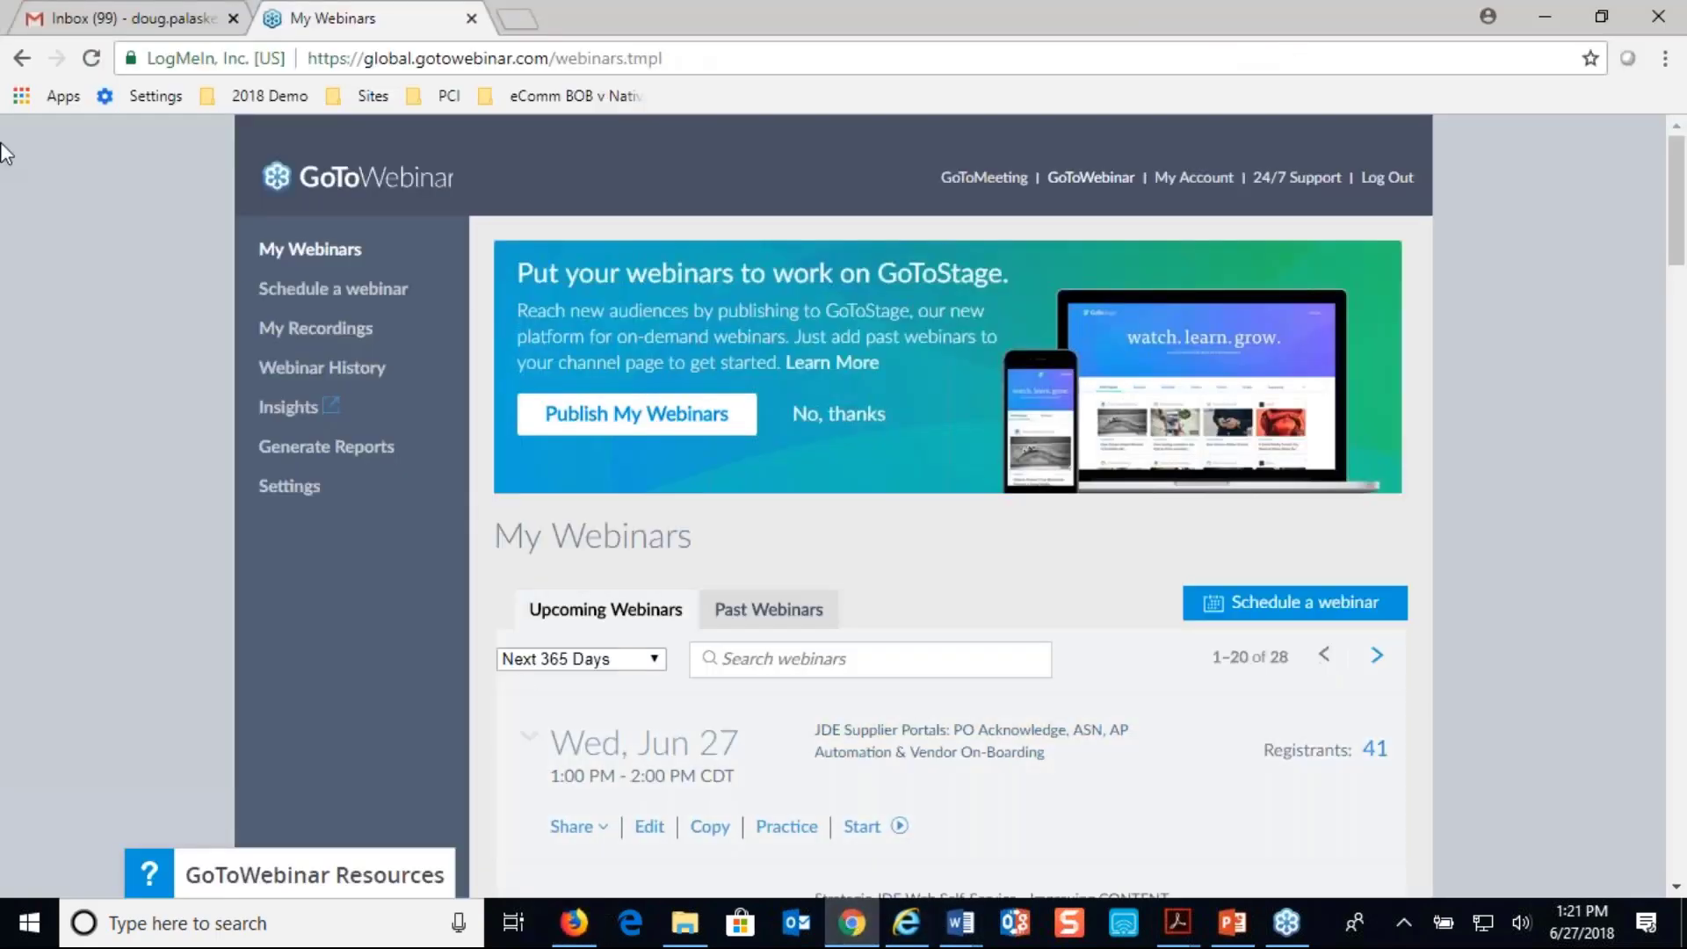
{"action": "left_click", "coordinate": [70, 15]}
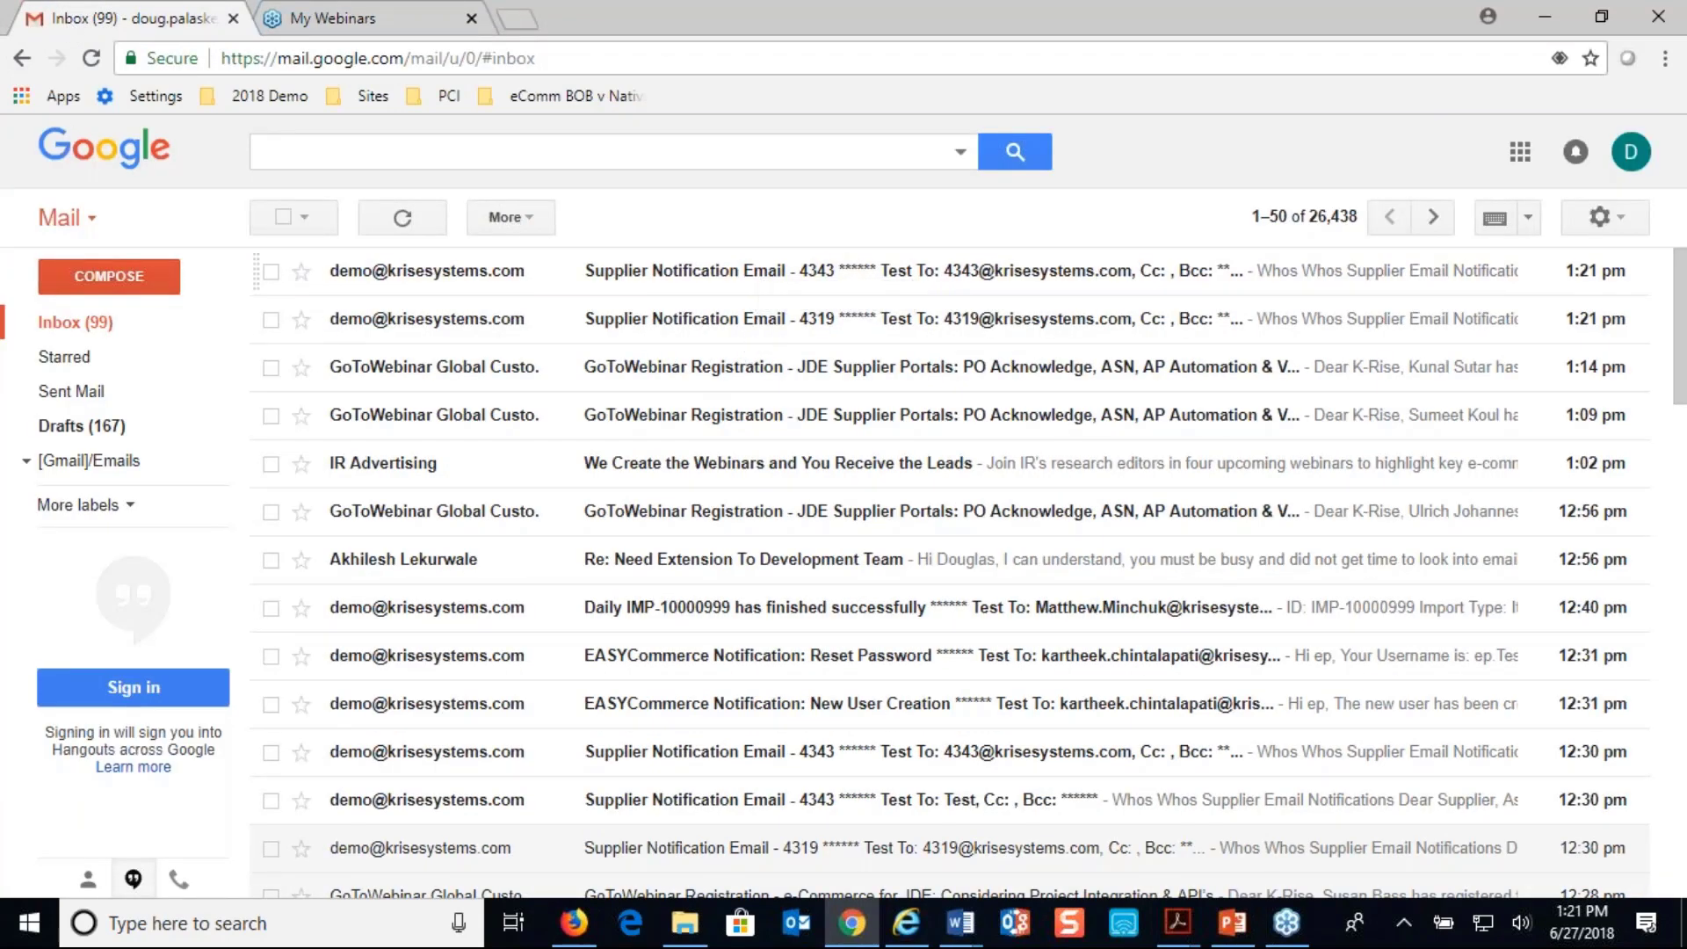
{"action": "left_click", "coordinate": [765, 272]}
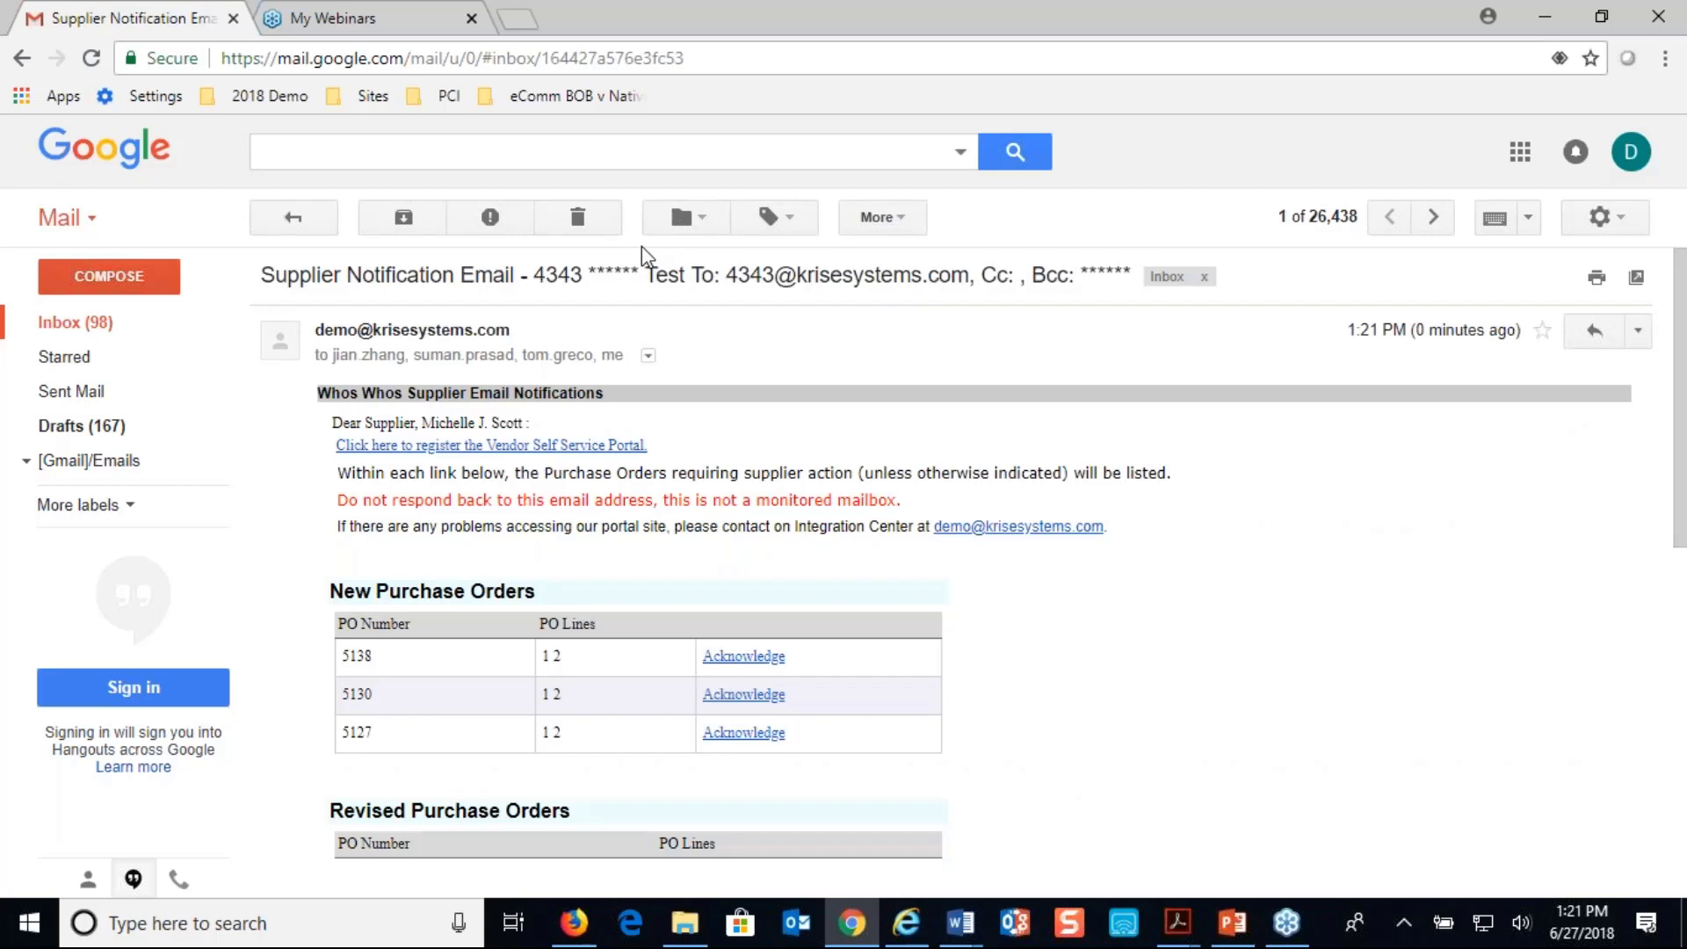
Review the email's new, revised, cancelled and ready-to-invoice purchase order sections, including the note on acknowledging cancelled orders.
{"action": "scroll", "coordinate": [774, 591], "scroll_direction": "down", "scroll_amount": 1}
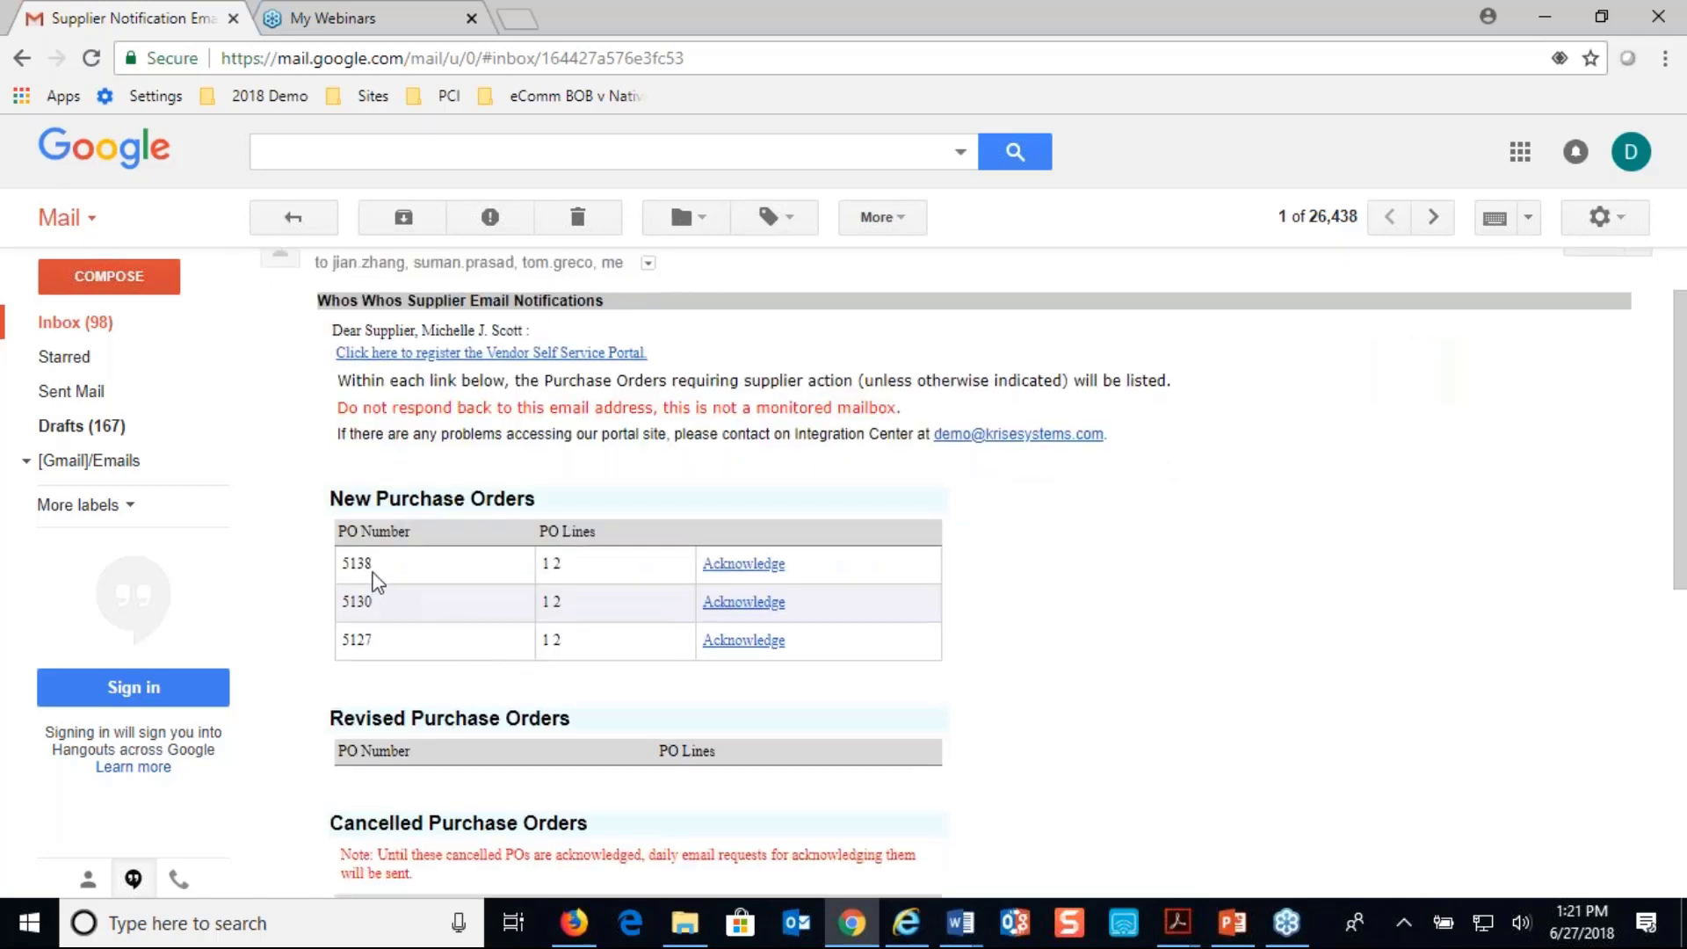
{"action": "scroll", "coordinate": [376, 580], "scroll_direction": "up", "scroll_amount": 1}
{"action": "scroll", "coordinate": [376, 580], "scroll_direction": "down", "scroll_amount": 2}
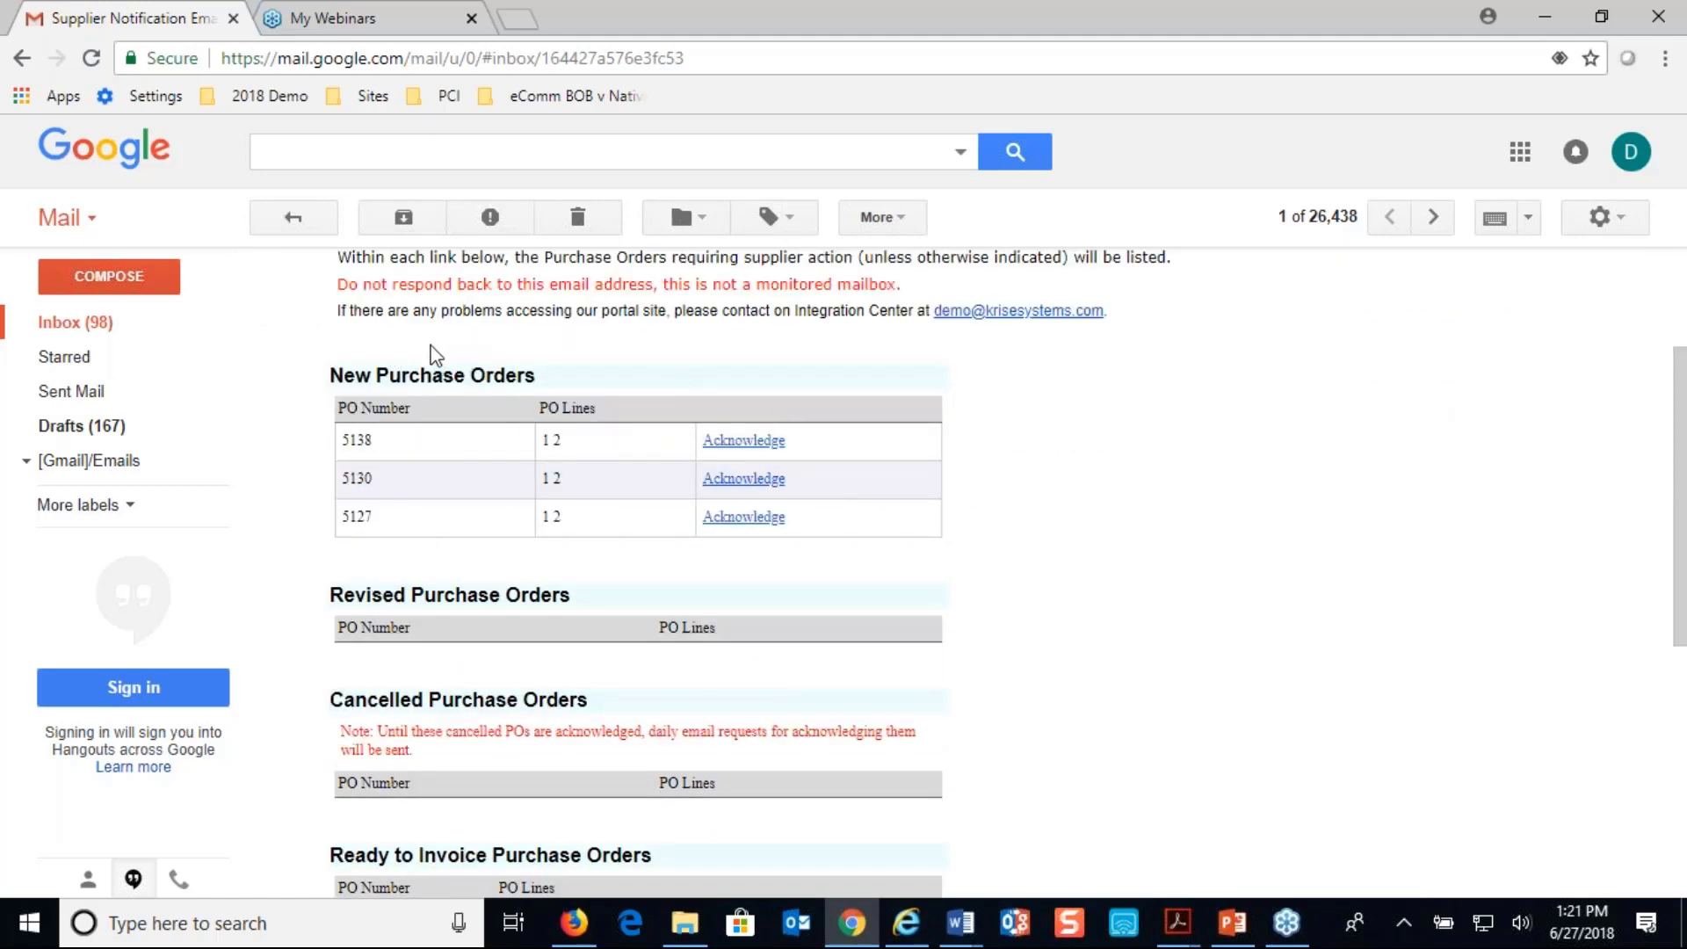
{"action": "scroll", "coordinate": [488, 597], "scroll_direction": "down", "scroll_amount": 2}
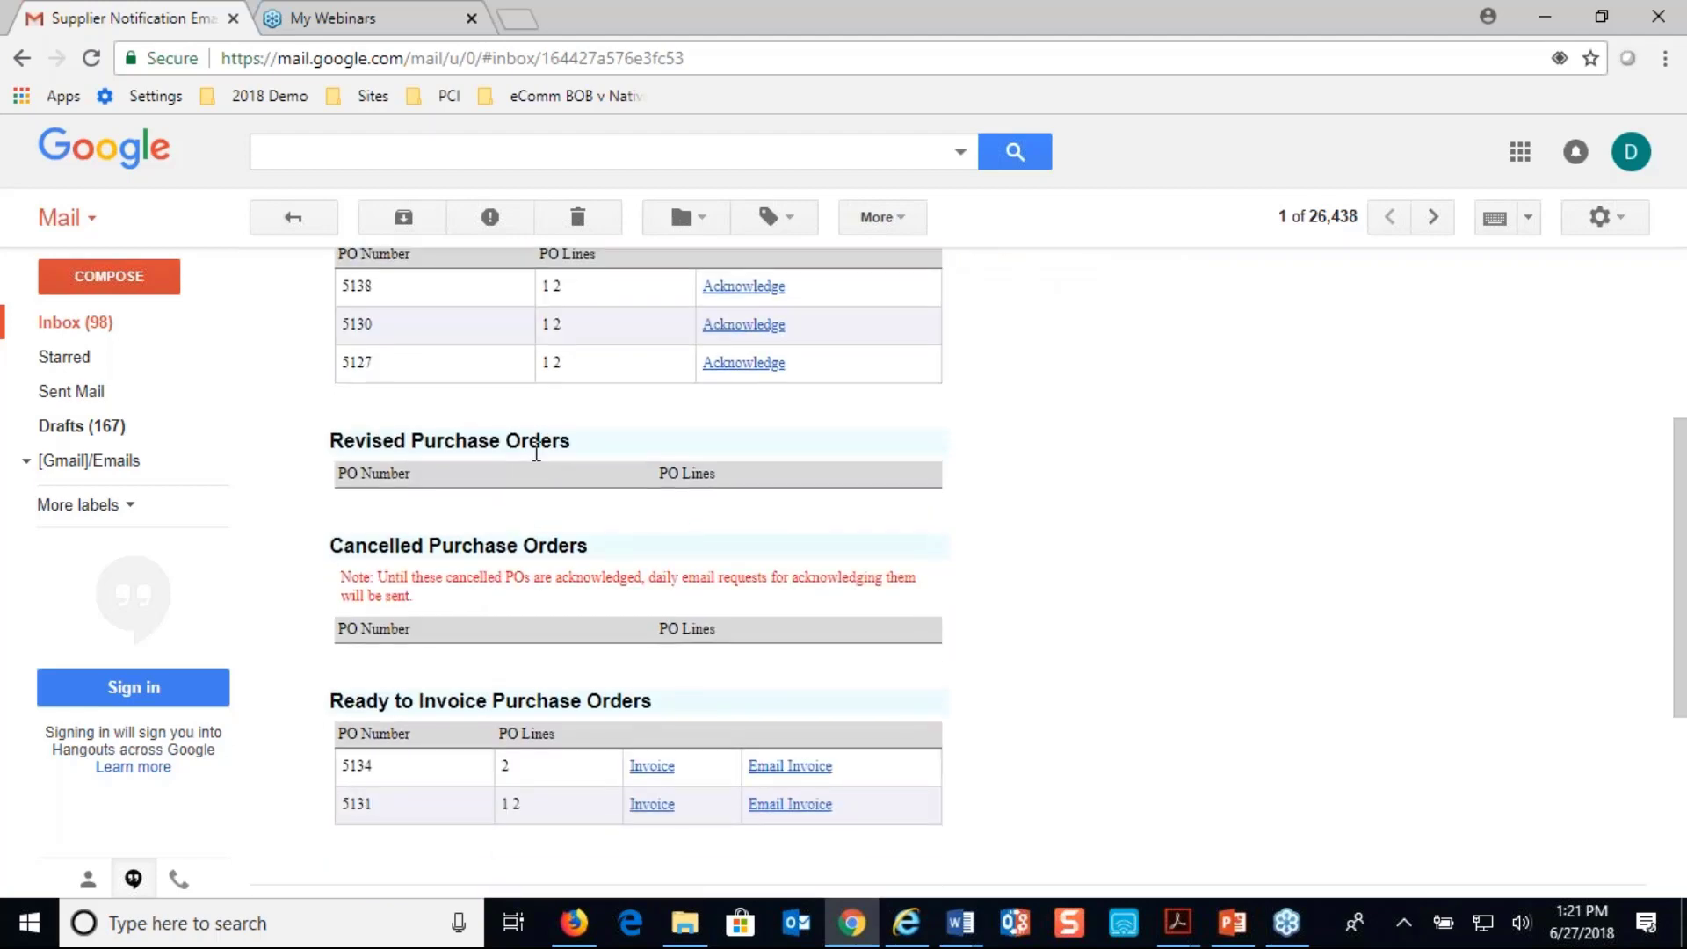
{"action": "scroll", "coordinate": [667, 535], "scroll_direction": "down", "scroll_amount": 2}
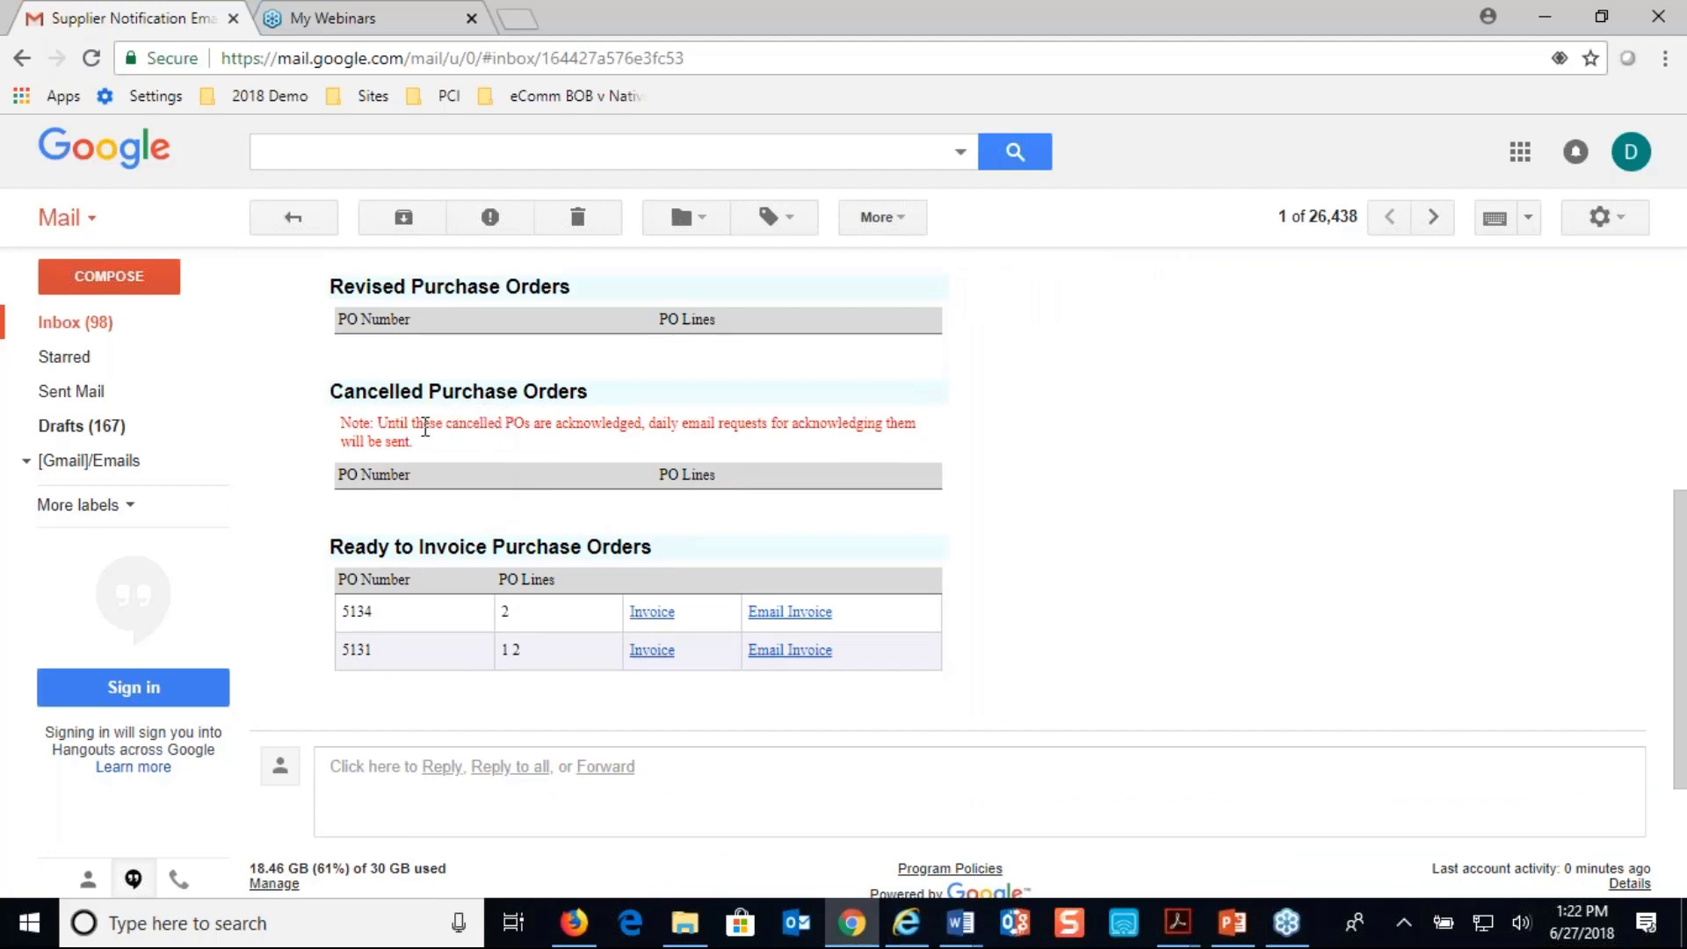
{"action": "left_click_drag", "start_coordinate": [424, 422], "coordinate": [726, 417]}
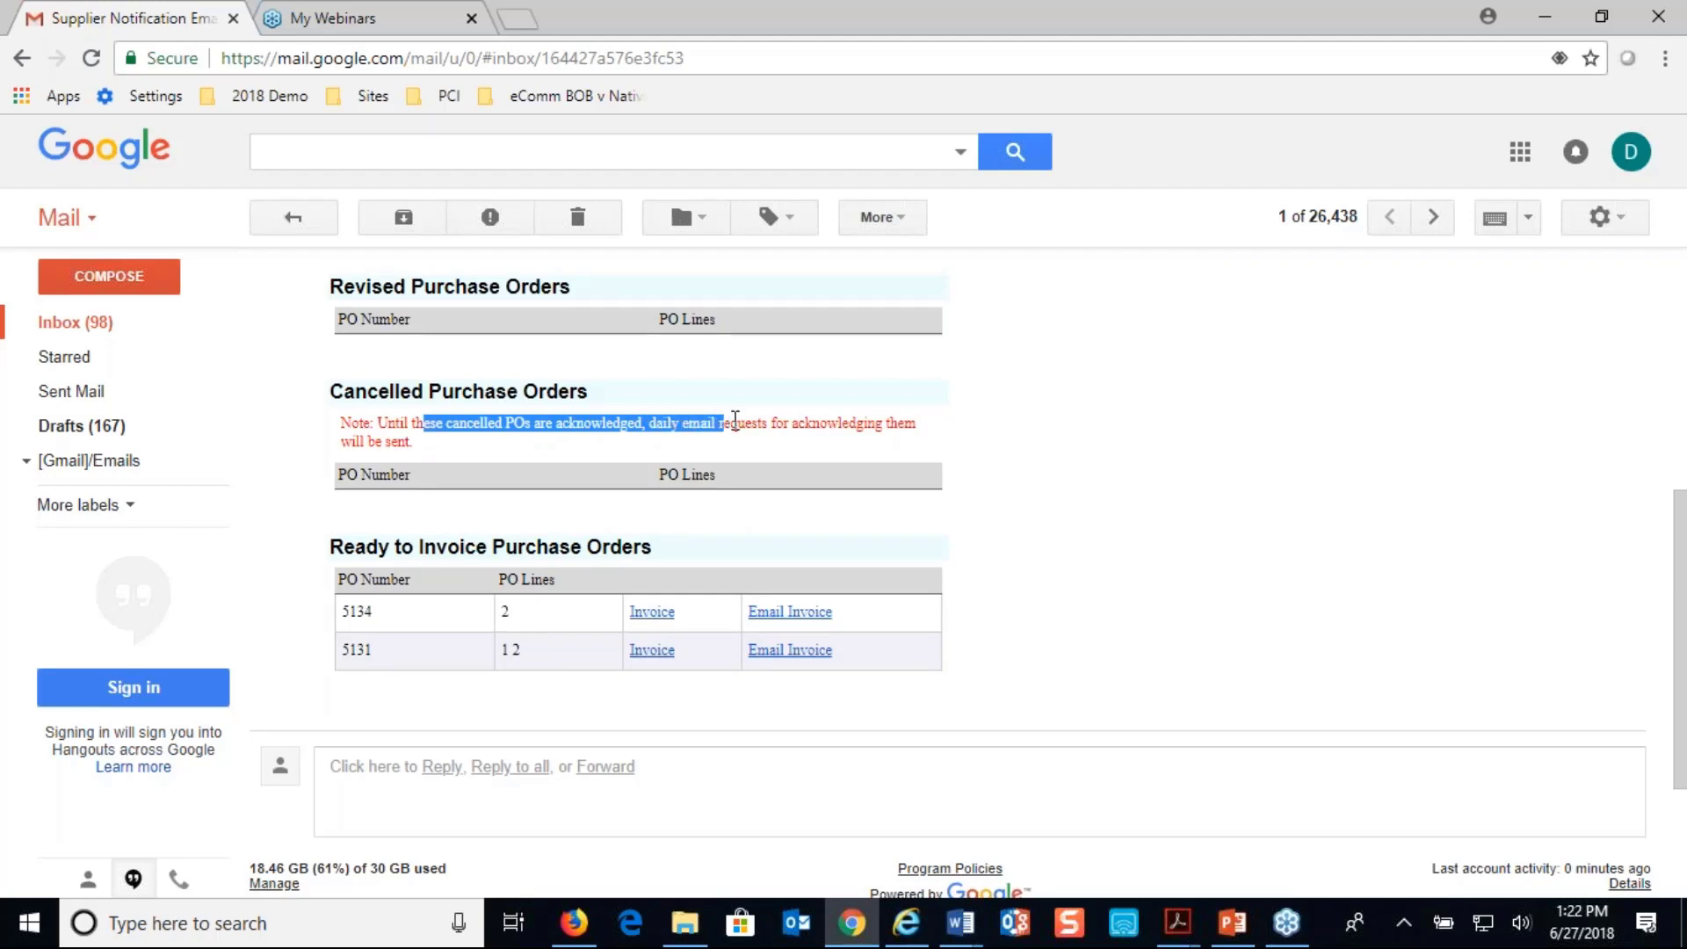
{"action": "scroll", "coordinate": [735, 422], "scroll_direction": "down", "scroll_amount": 1}
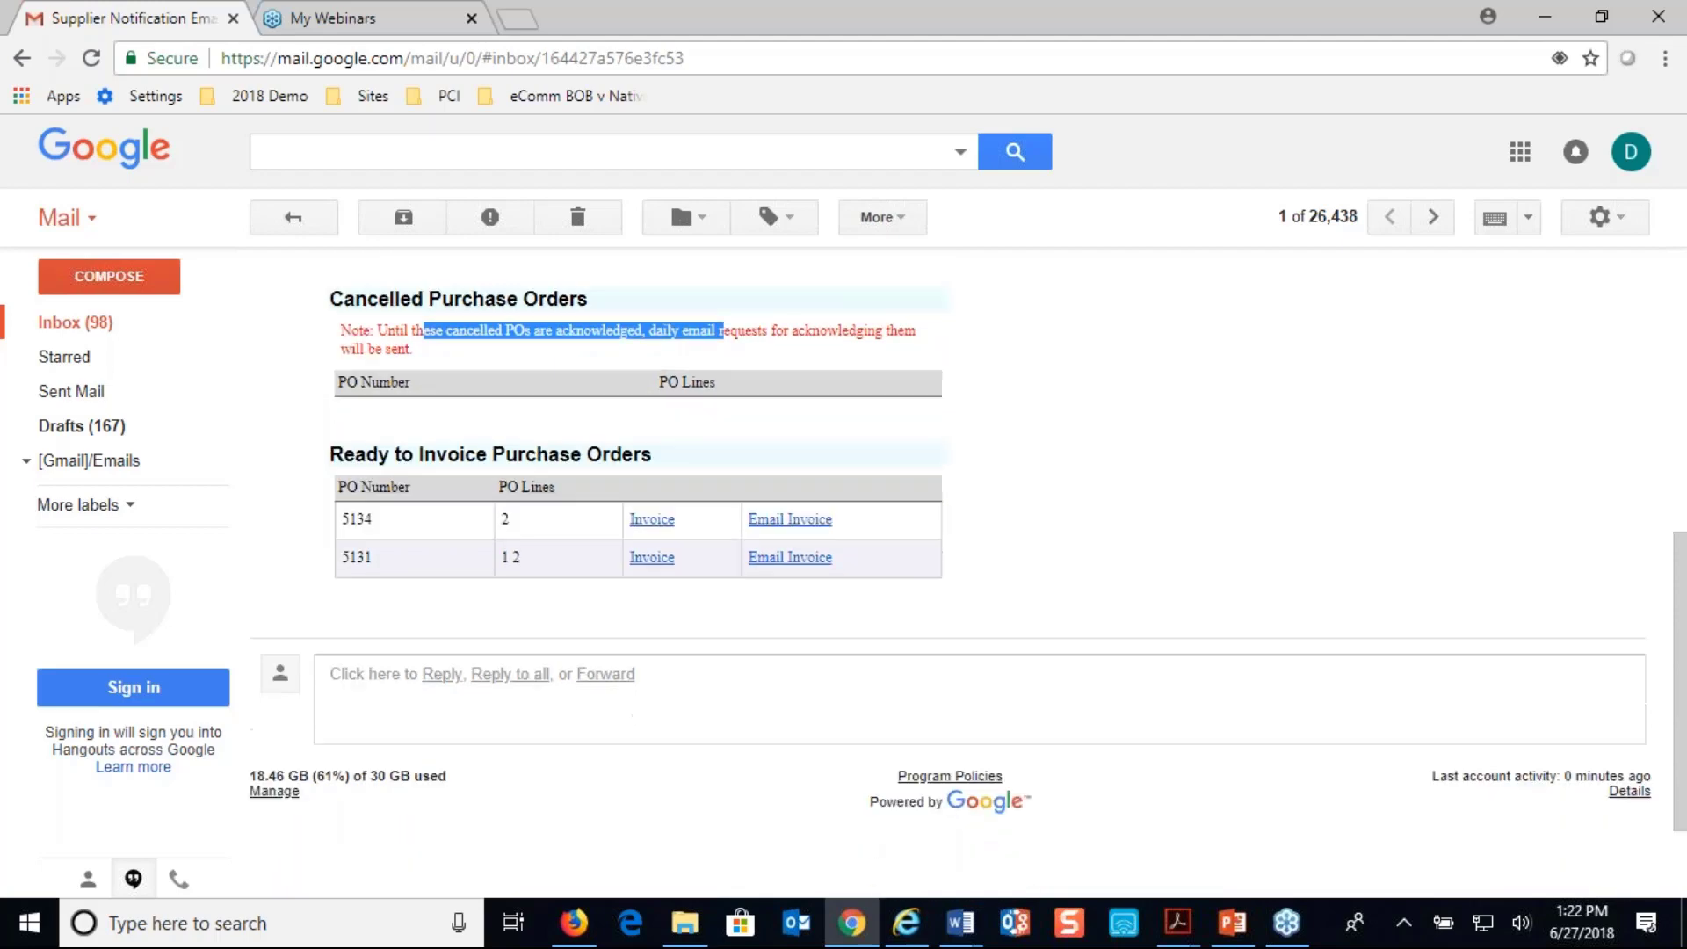
{"action": "scroll", "coordinate": [735, 422], "scroll_direction": "down", "scroll_amount": 1}
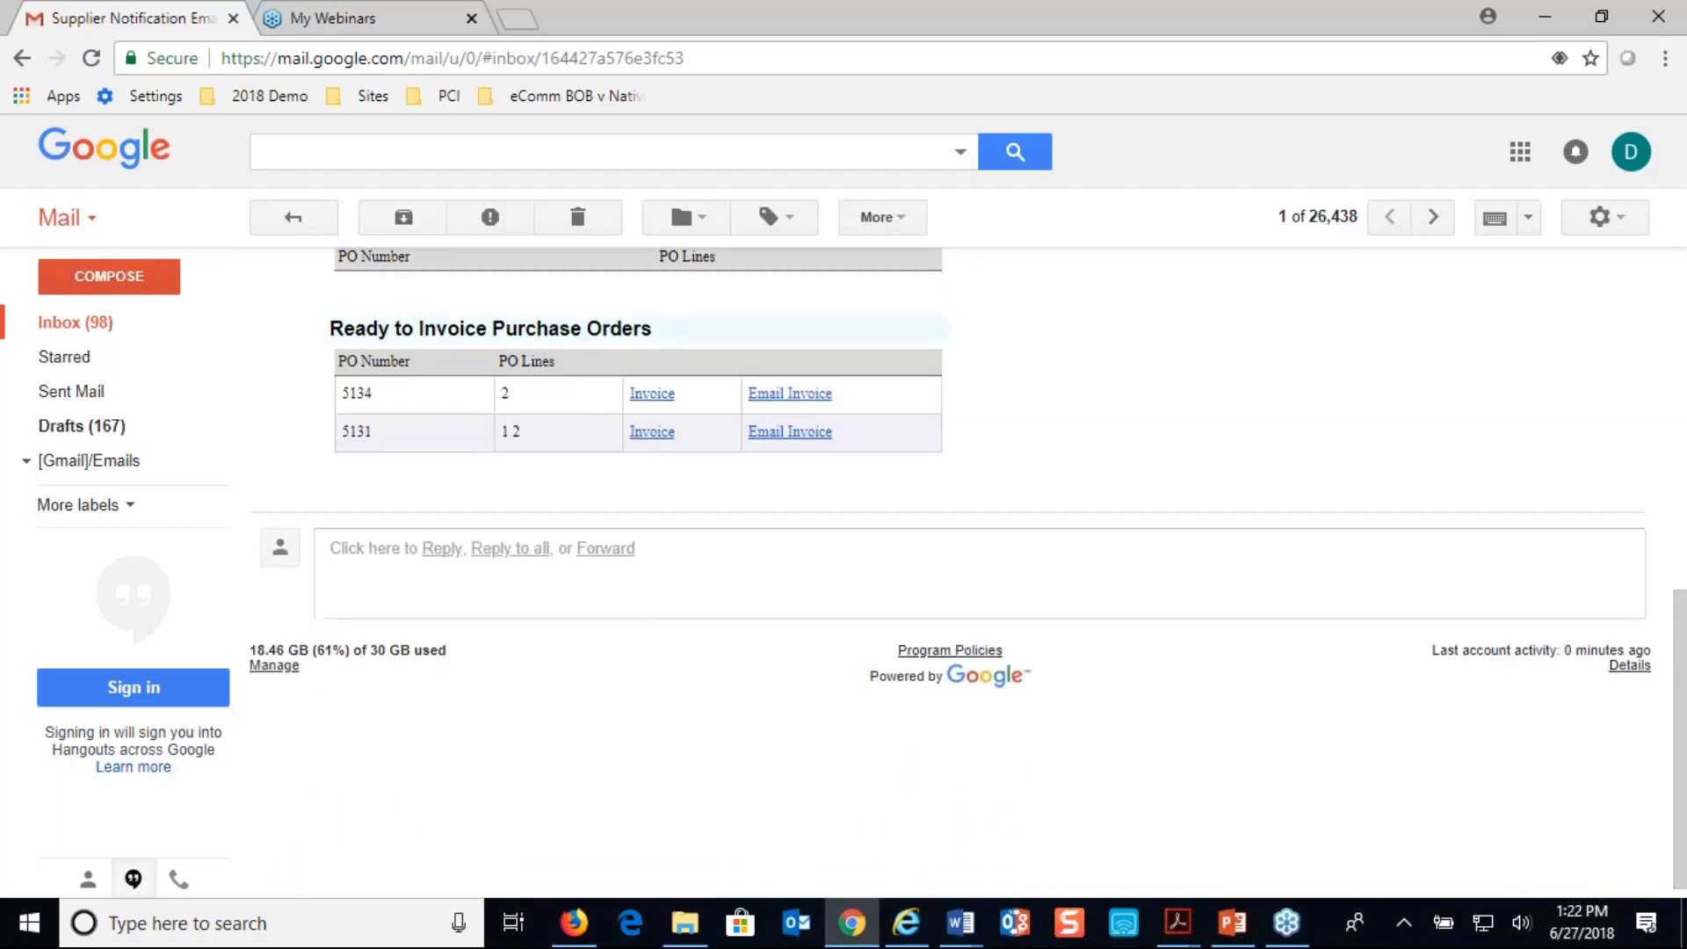
{"action": "scroll", "coordinate": [735, 422], "scroll_direction": "up", "scroll_amount": 1}
{"action": "scroll", "coordinate": [736, 422], "scroll_direction": "up", "scroll_amount": 7}
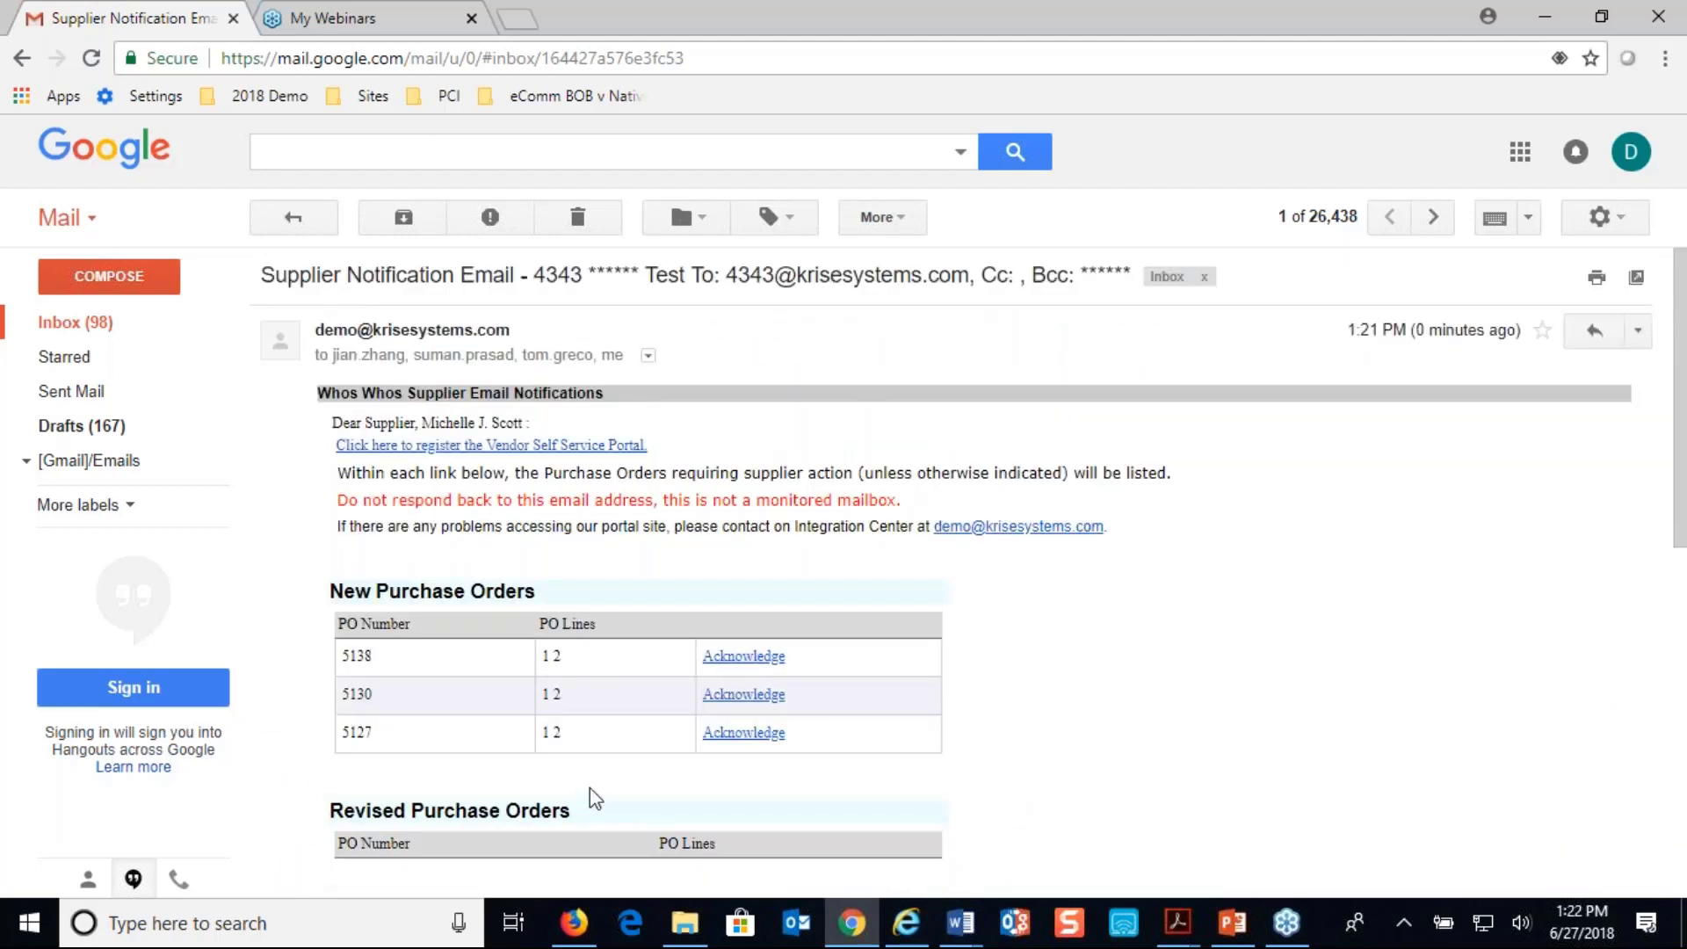
Switch back to JD Edwards and find the newly created purchase order by its order number in Work With Order Headers.
{"action": "left_click", "coordinate": [581, 933]}
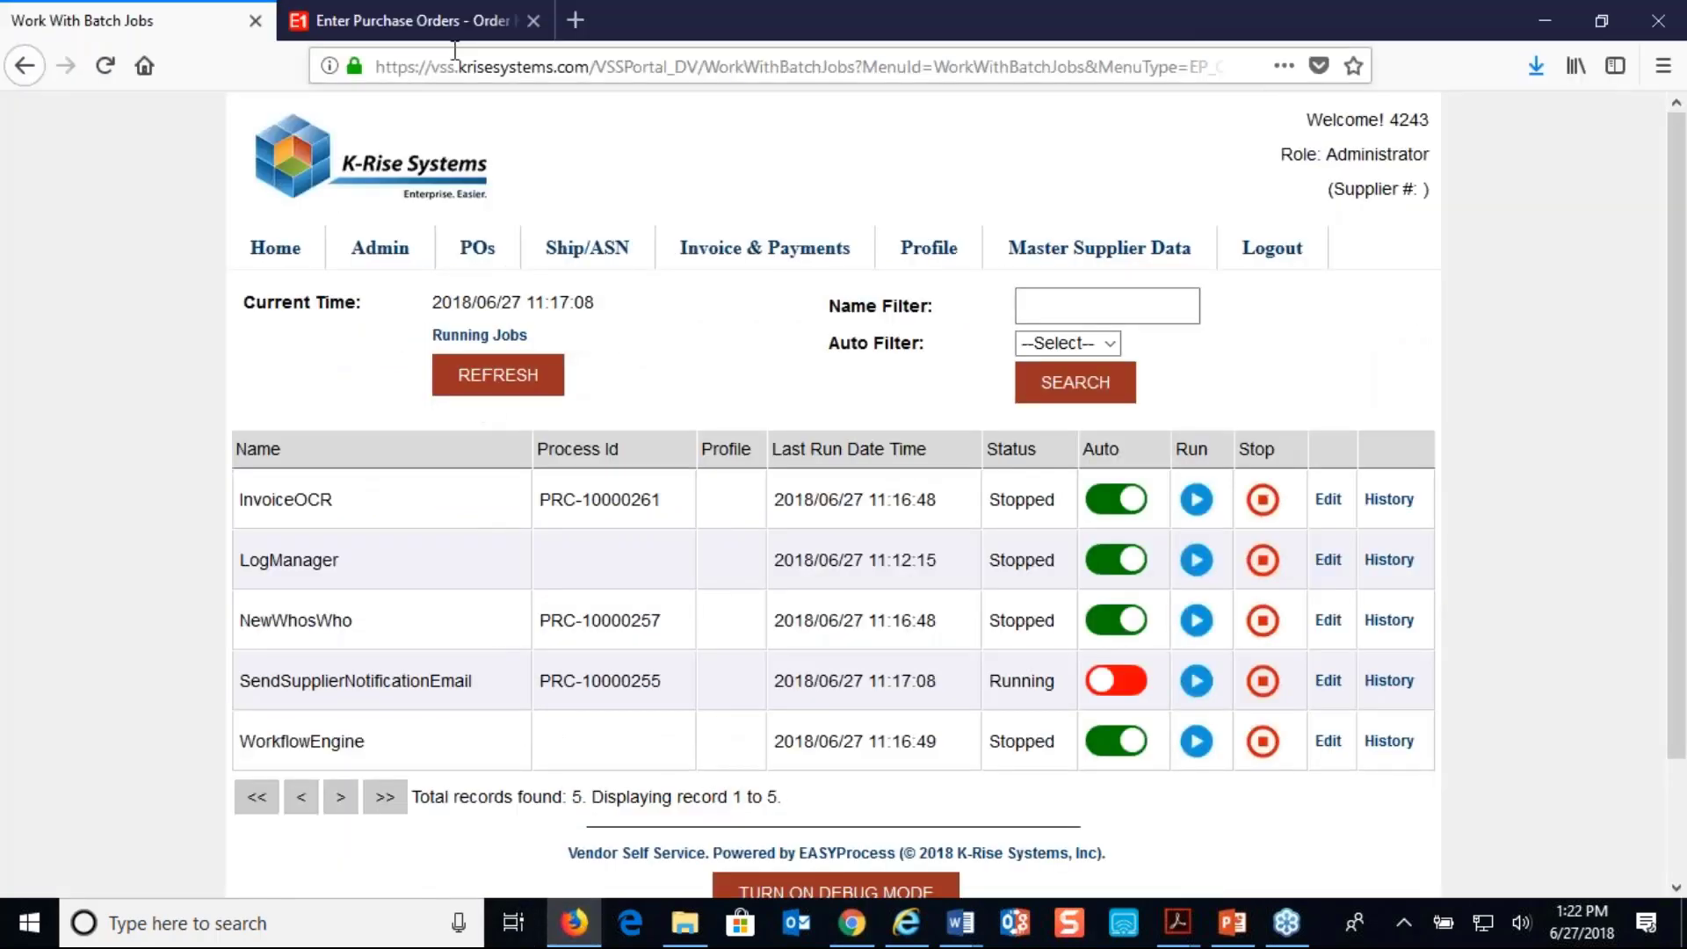
{"action": "left_click", "coordinate": [463, 26]}
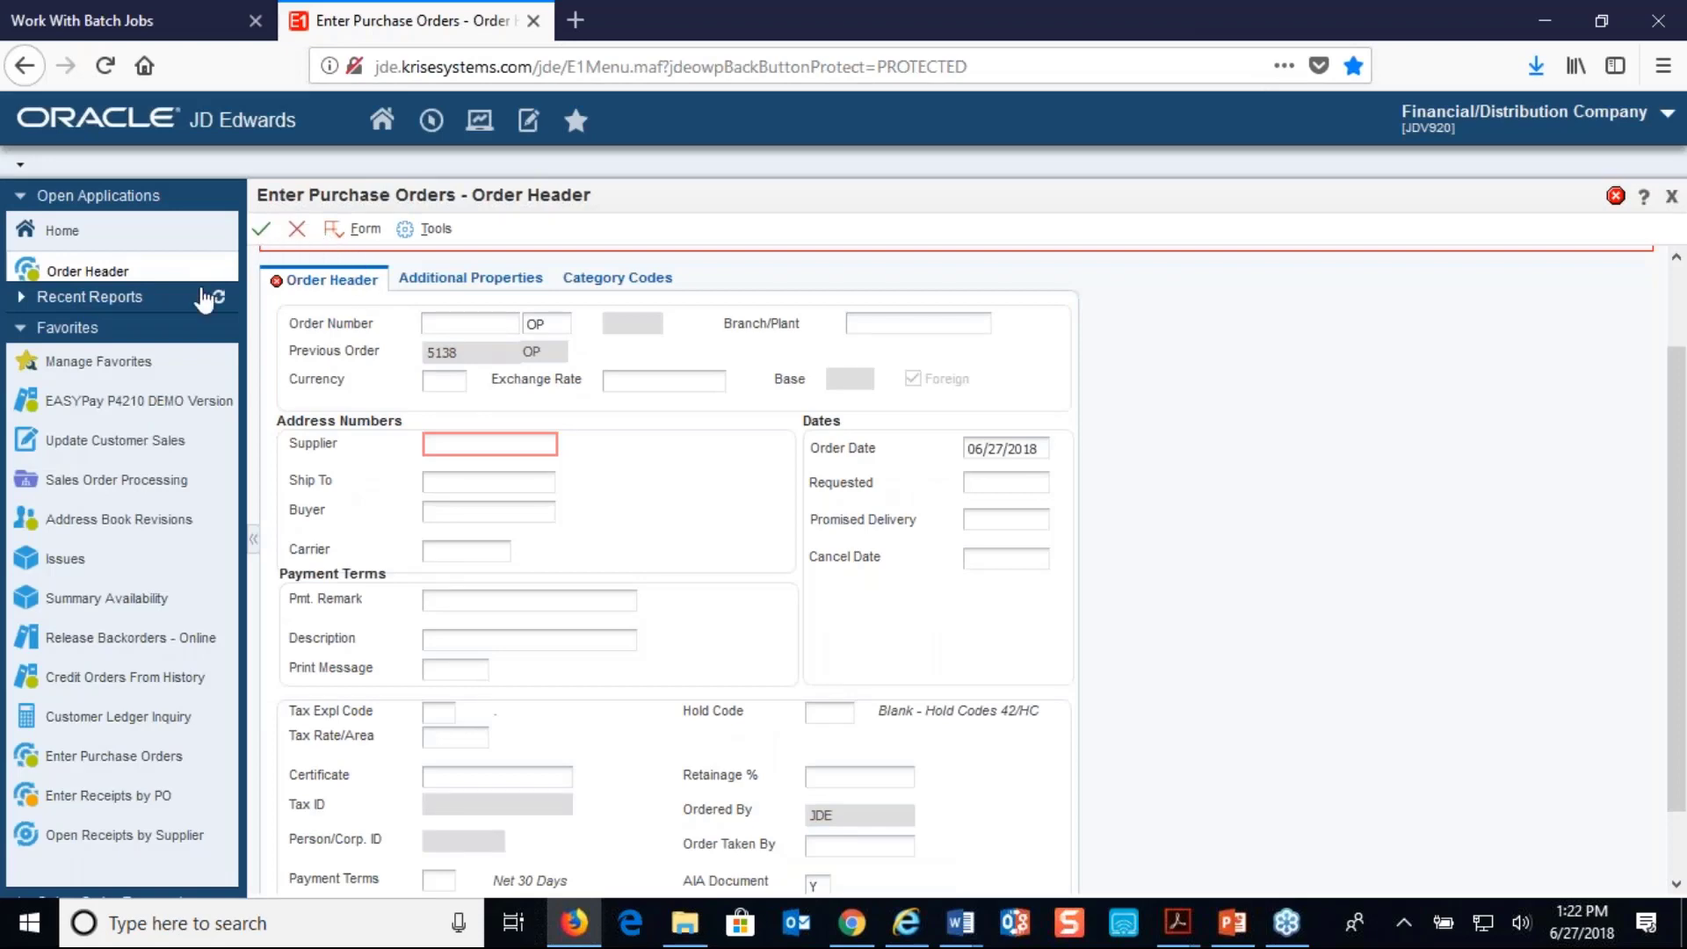
{"action": "left_click", "coordinate": [296, 229]}
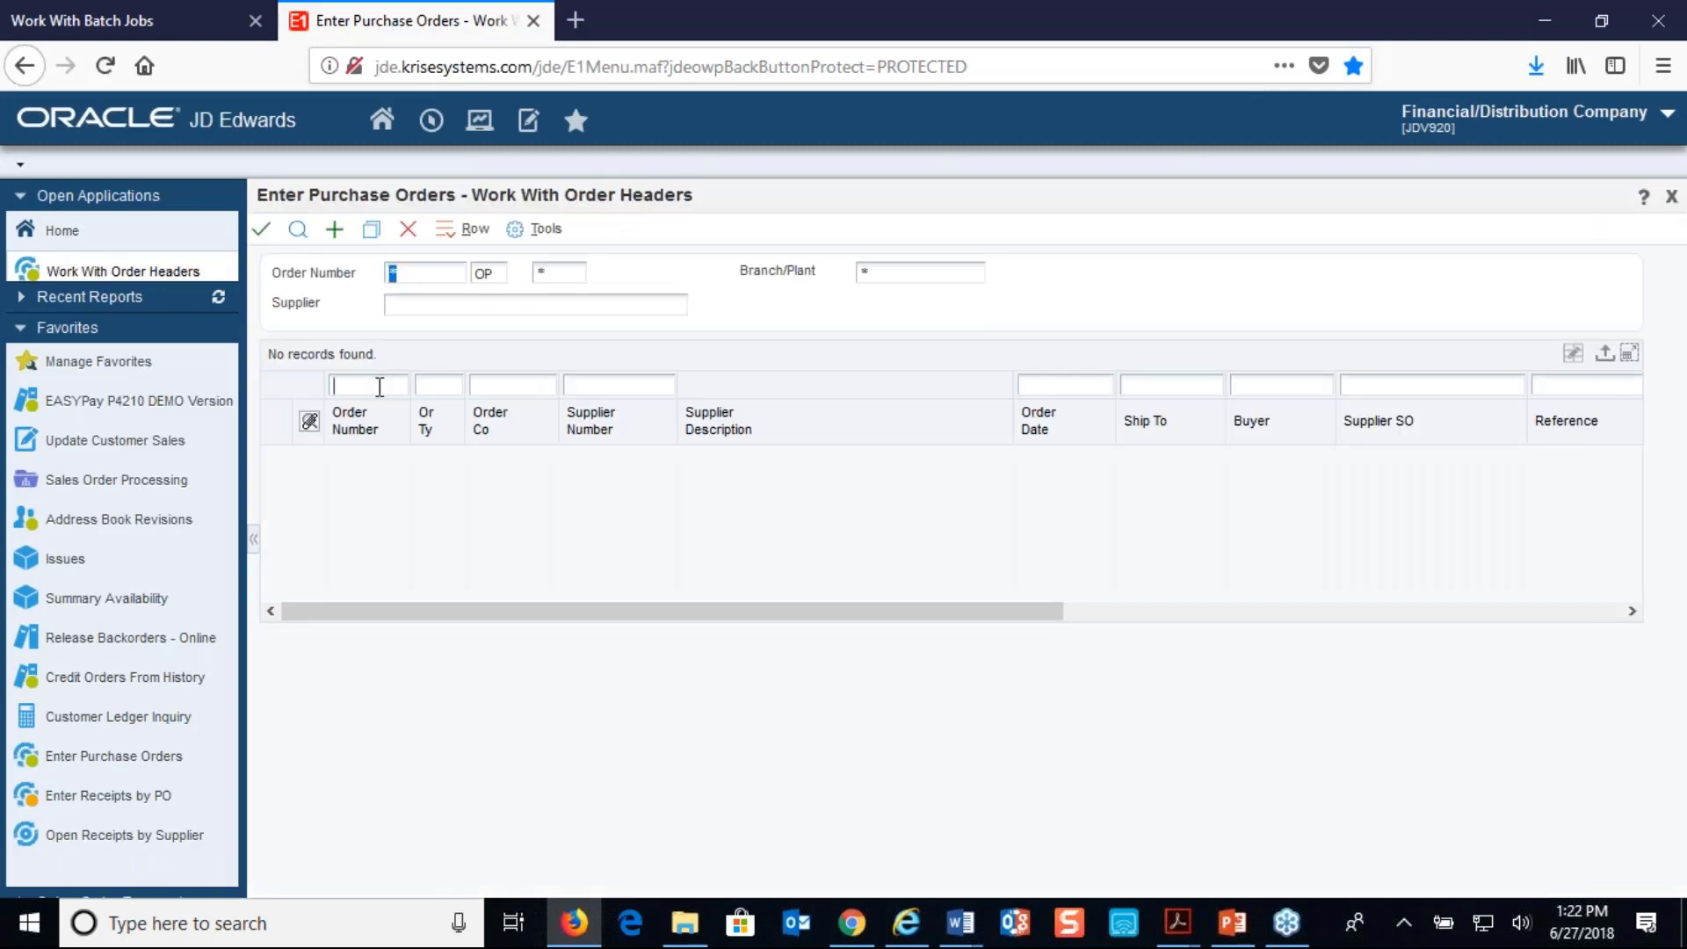
{"action": "type", "text": "51"}
{"action": "type", "text": "38"}
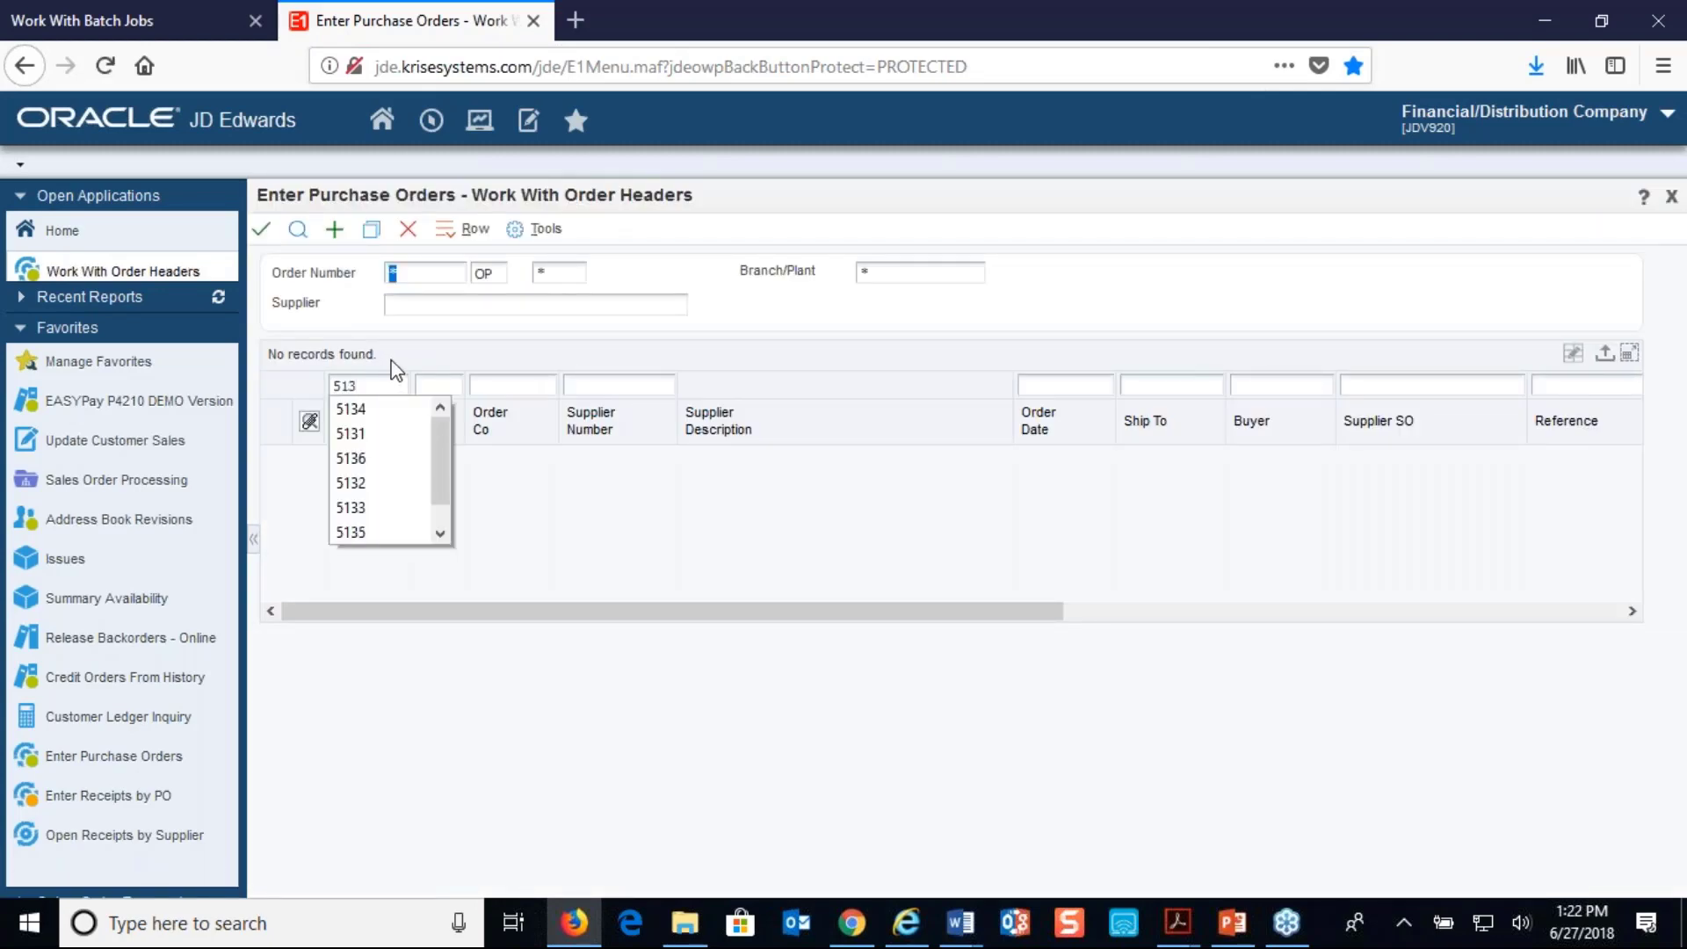
{"action": "left_click", "coordinate": [298, 230]}
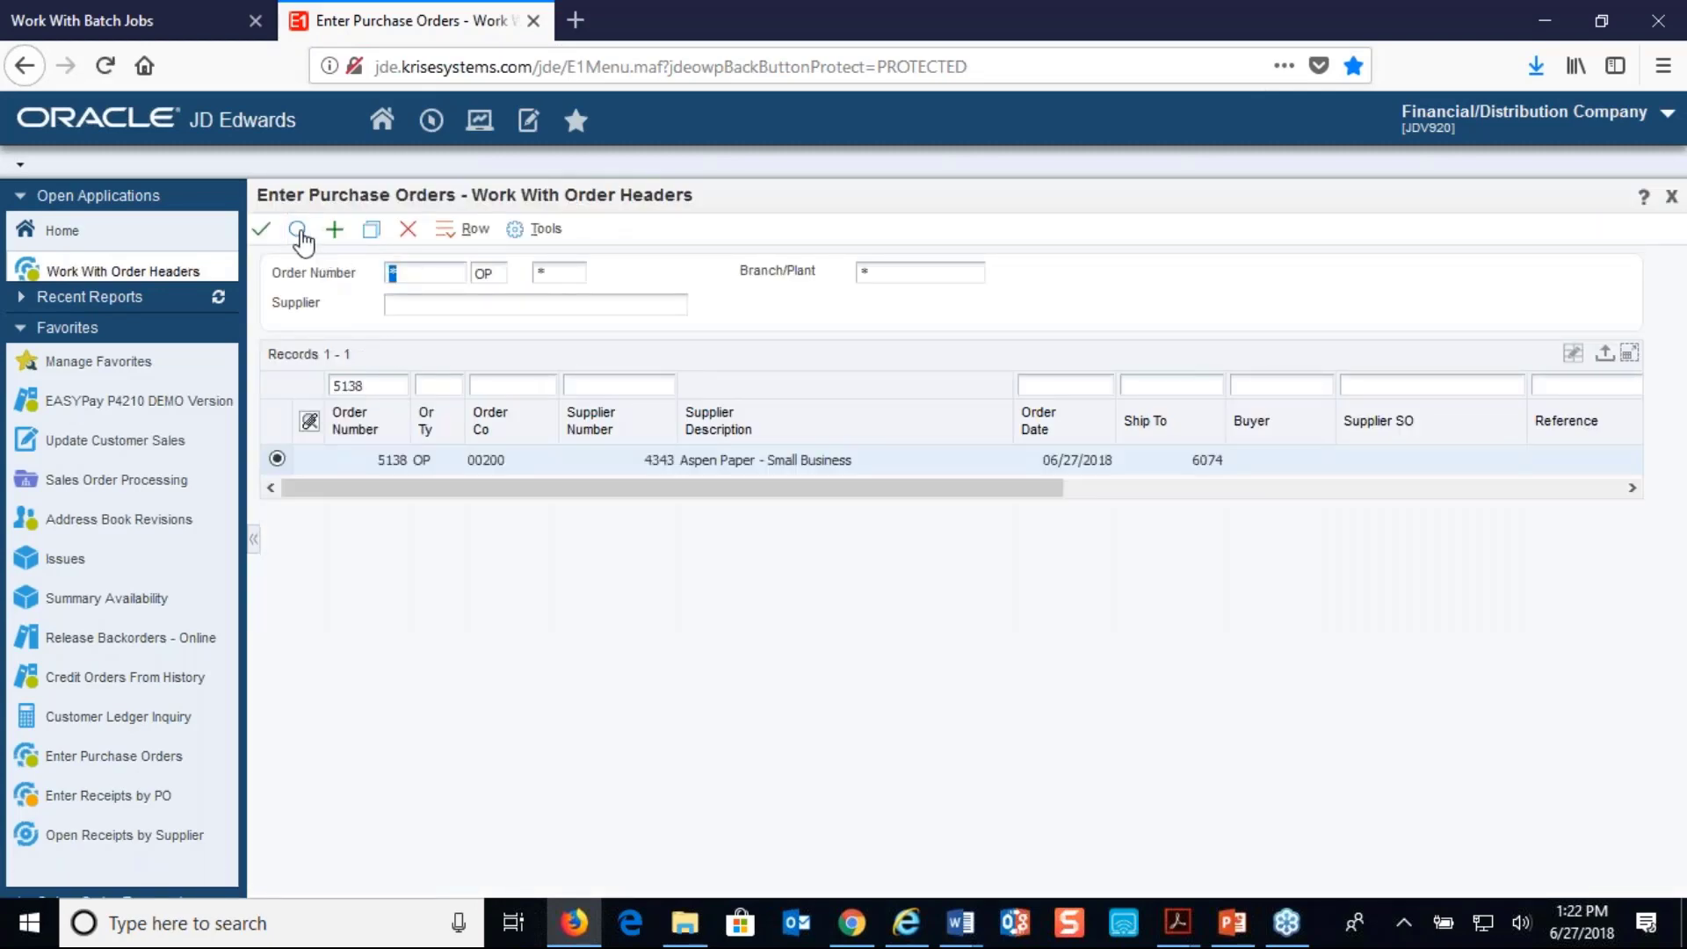
Open the found order's detail, check the last and next status of its lines, and close the detail.
{"action": "left_click", "coordinate": [475, 230]}
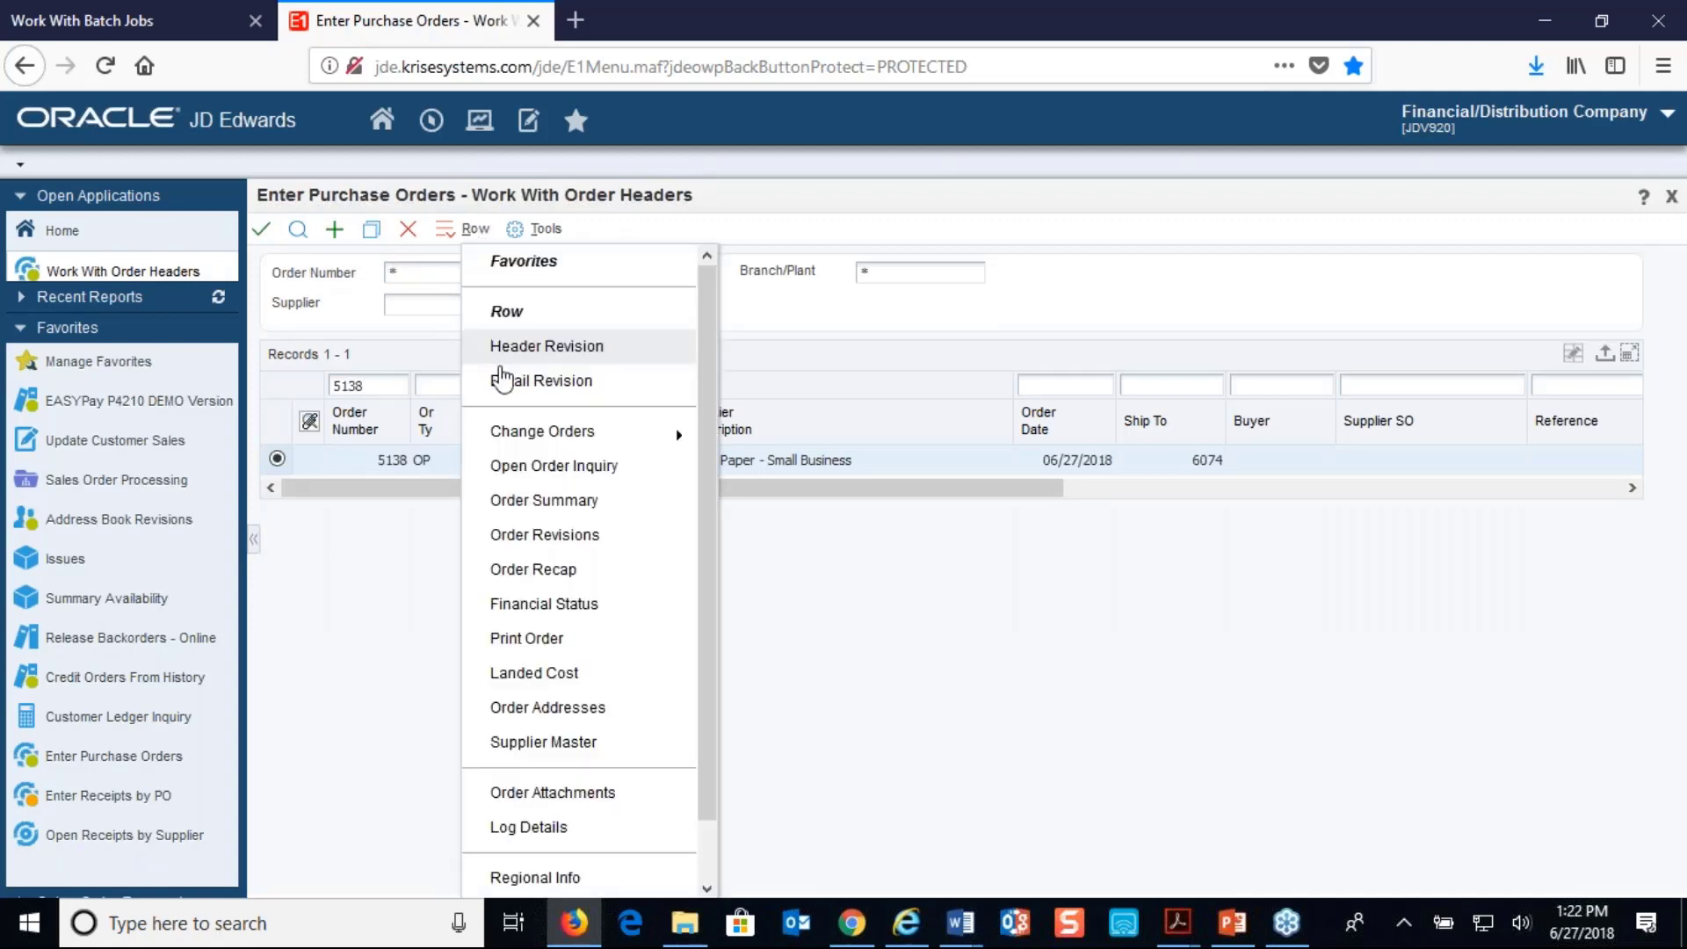
{"action": "left_click", "coordinate": [497, 349]}
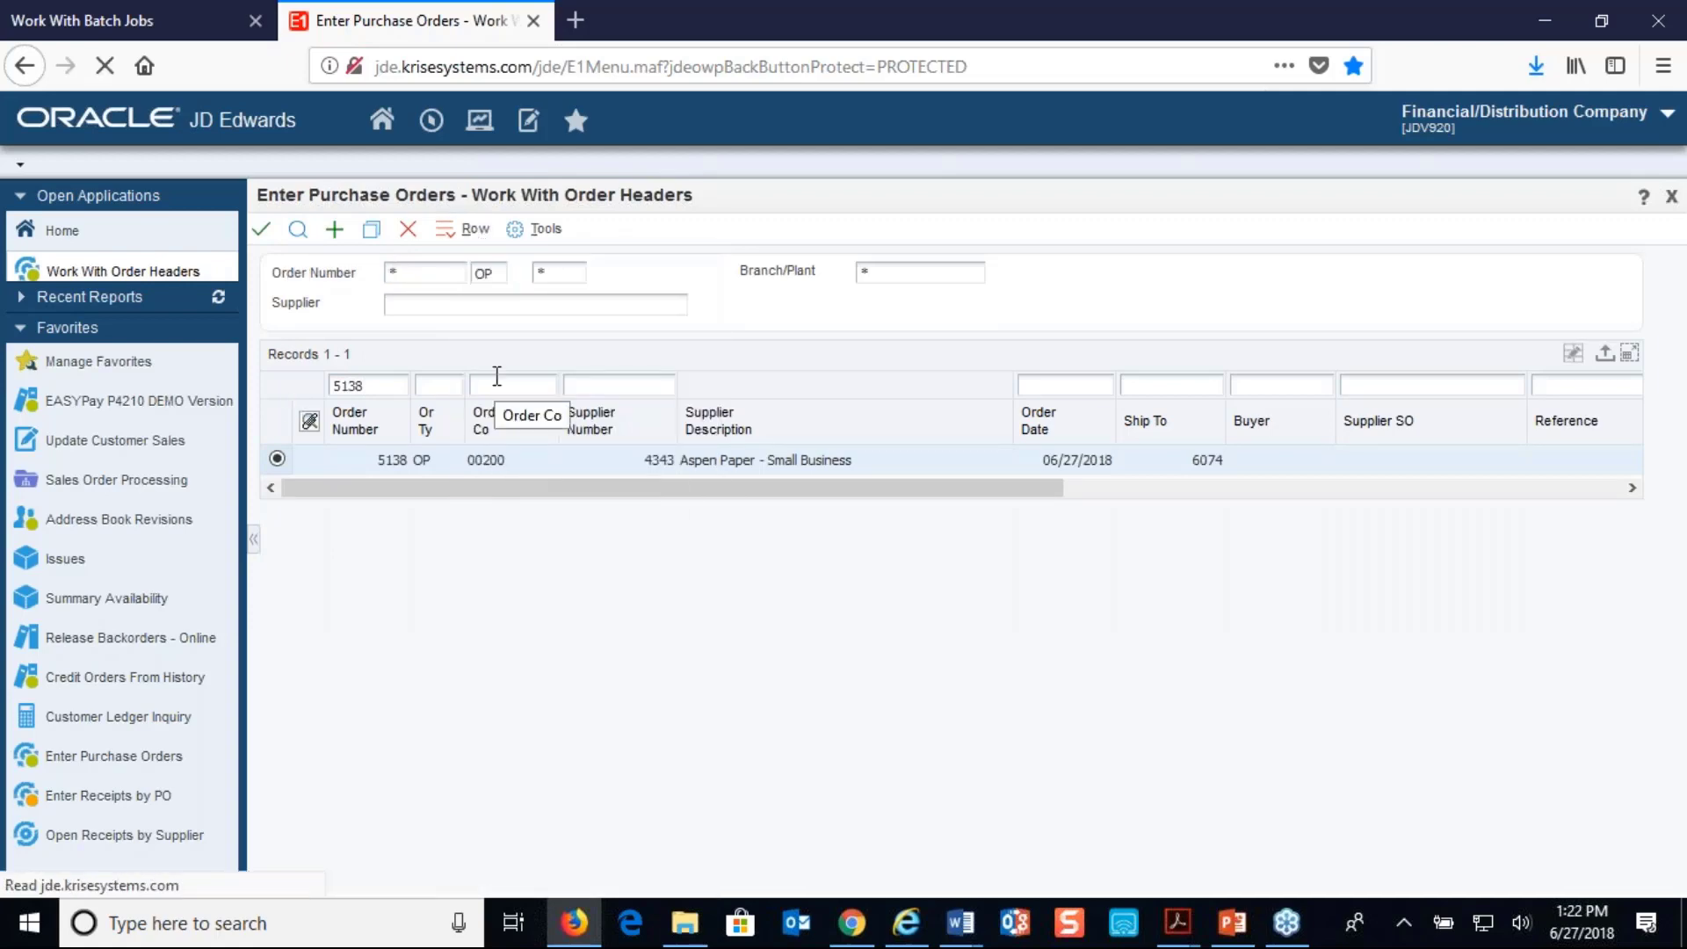
{"action": "left_click_drag", "start_coordinate": [466, 804], "coordinate": [836, 802]}
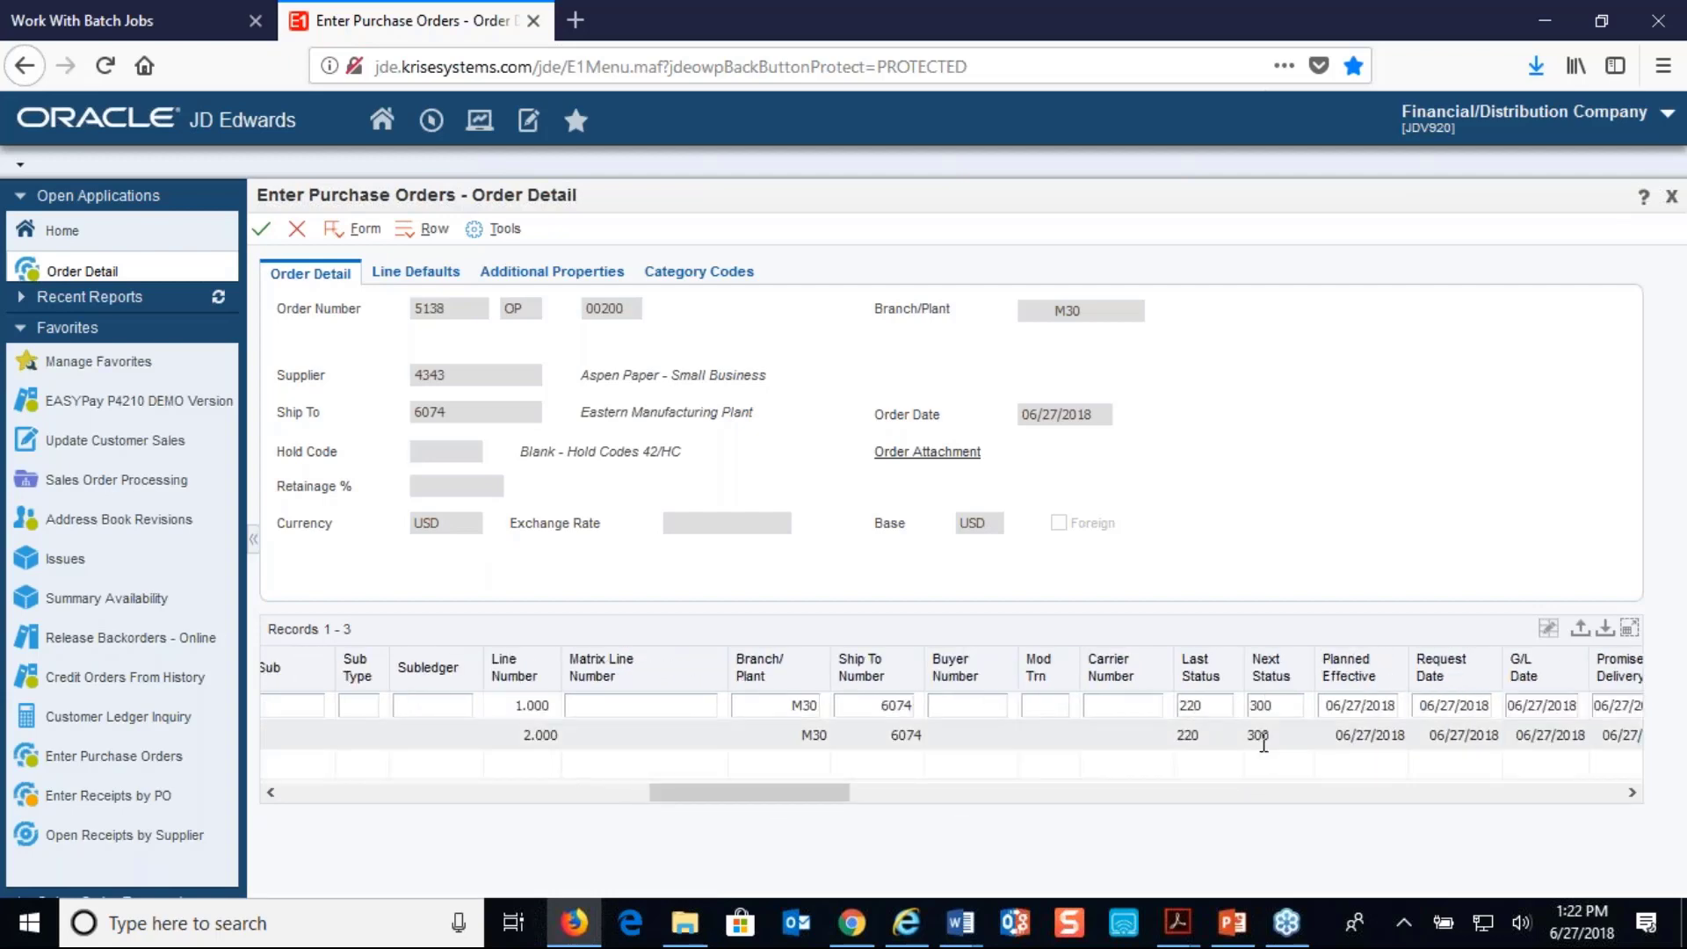
{"action": "left_click", "coordinate": [297, 232]}
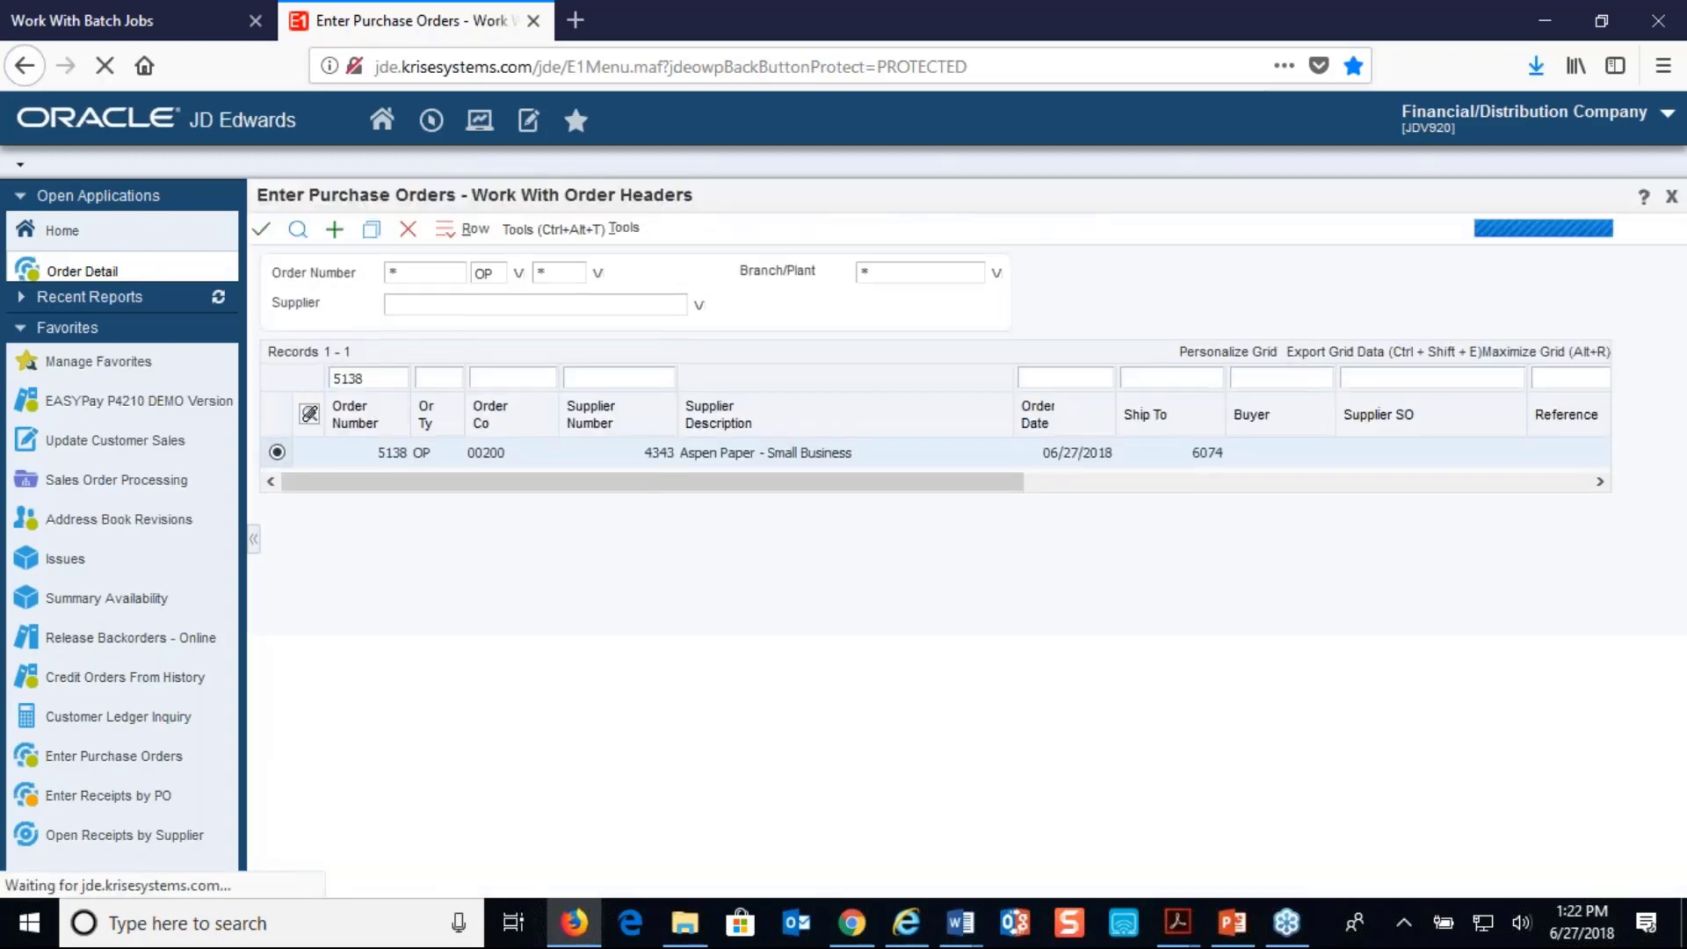
Switch to the supplier notification email in Chrome, open the new order's acknowledgement page from New Purchase Orders, and look over its lines.
{"action": "left_click", "coordinate": [851, 923]}
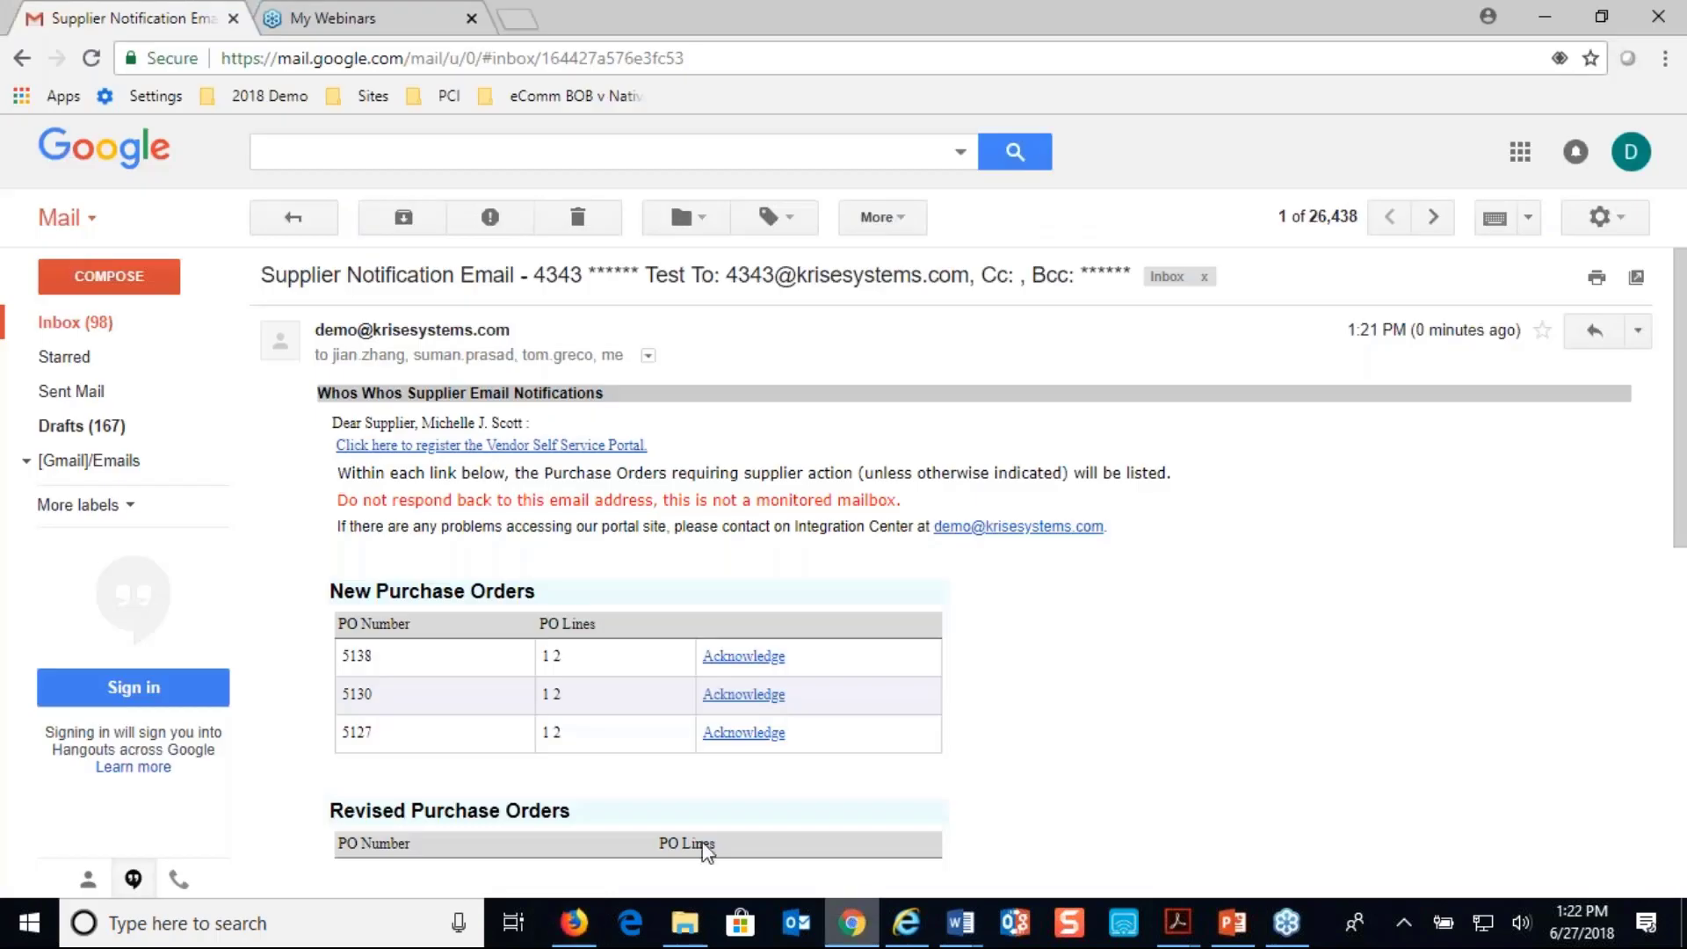
{"action": "left_click", "coordinate": [744, 656]}
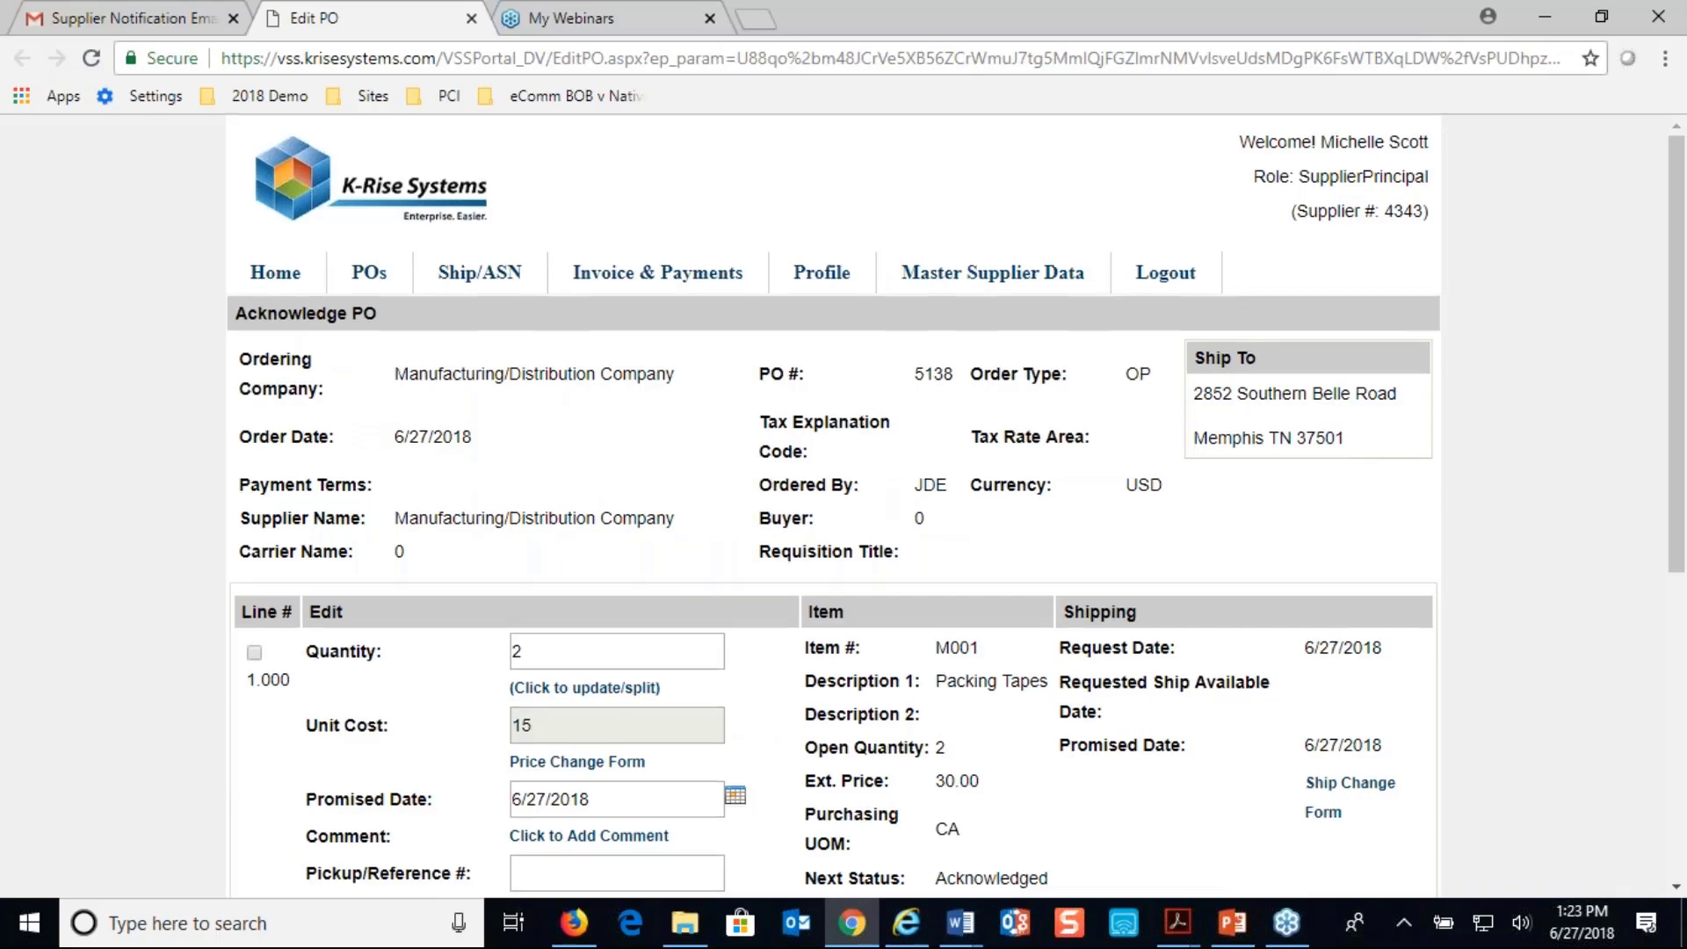
{"action": "scroll", "coordinate": [843, 506], "scroll_direction": "down", "scroll_amount": 6}
{"action": "scroll", "coordinate": [844, 506], "scroll_direction": "up", "scroll_amount": 6}
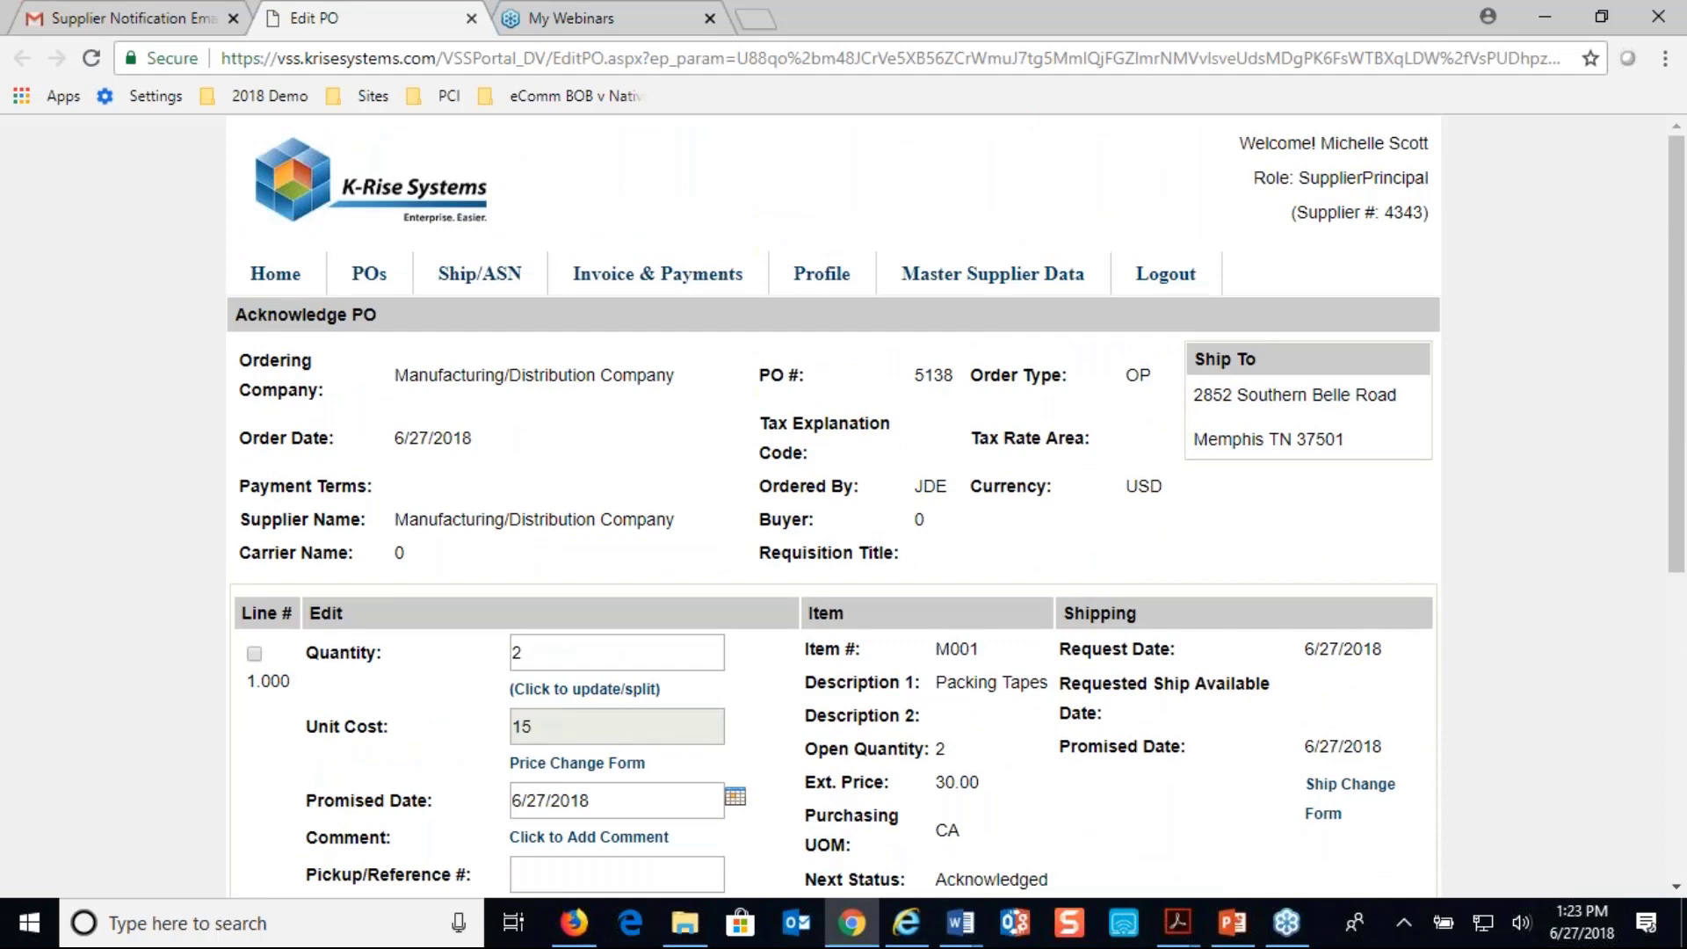
Select both order lines, 1.000 and 2.000, for acknowledgement on the Acknowledge PO page.
{"action": "scroll", "coordinate": [255, 510], "scroll_direction": "down", "scroll_amount": 2}
{"action": "left_click", "coordinate": [254, 496]}
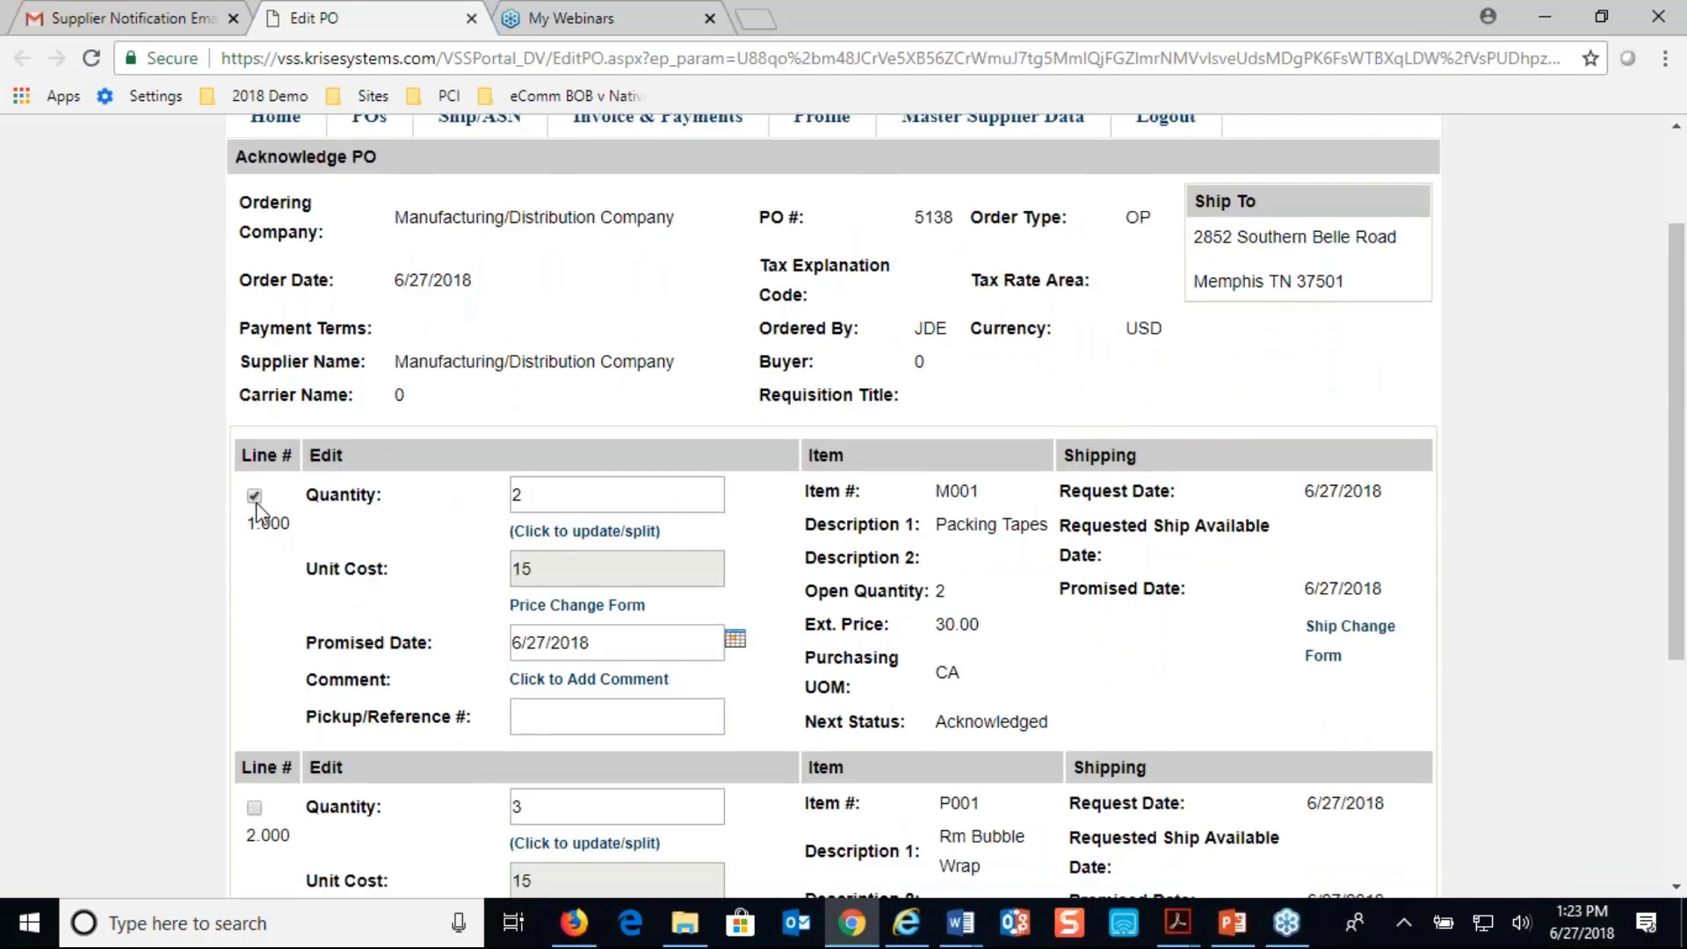
{"action": "scroll", "coordinate": [255, 510], "scroll_direction": "down", "scroll_amount": 3}
{"action": "left_click", "coordinate": [254, 564]}
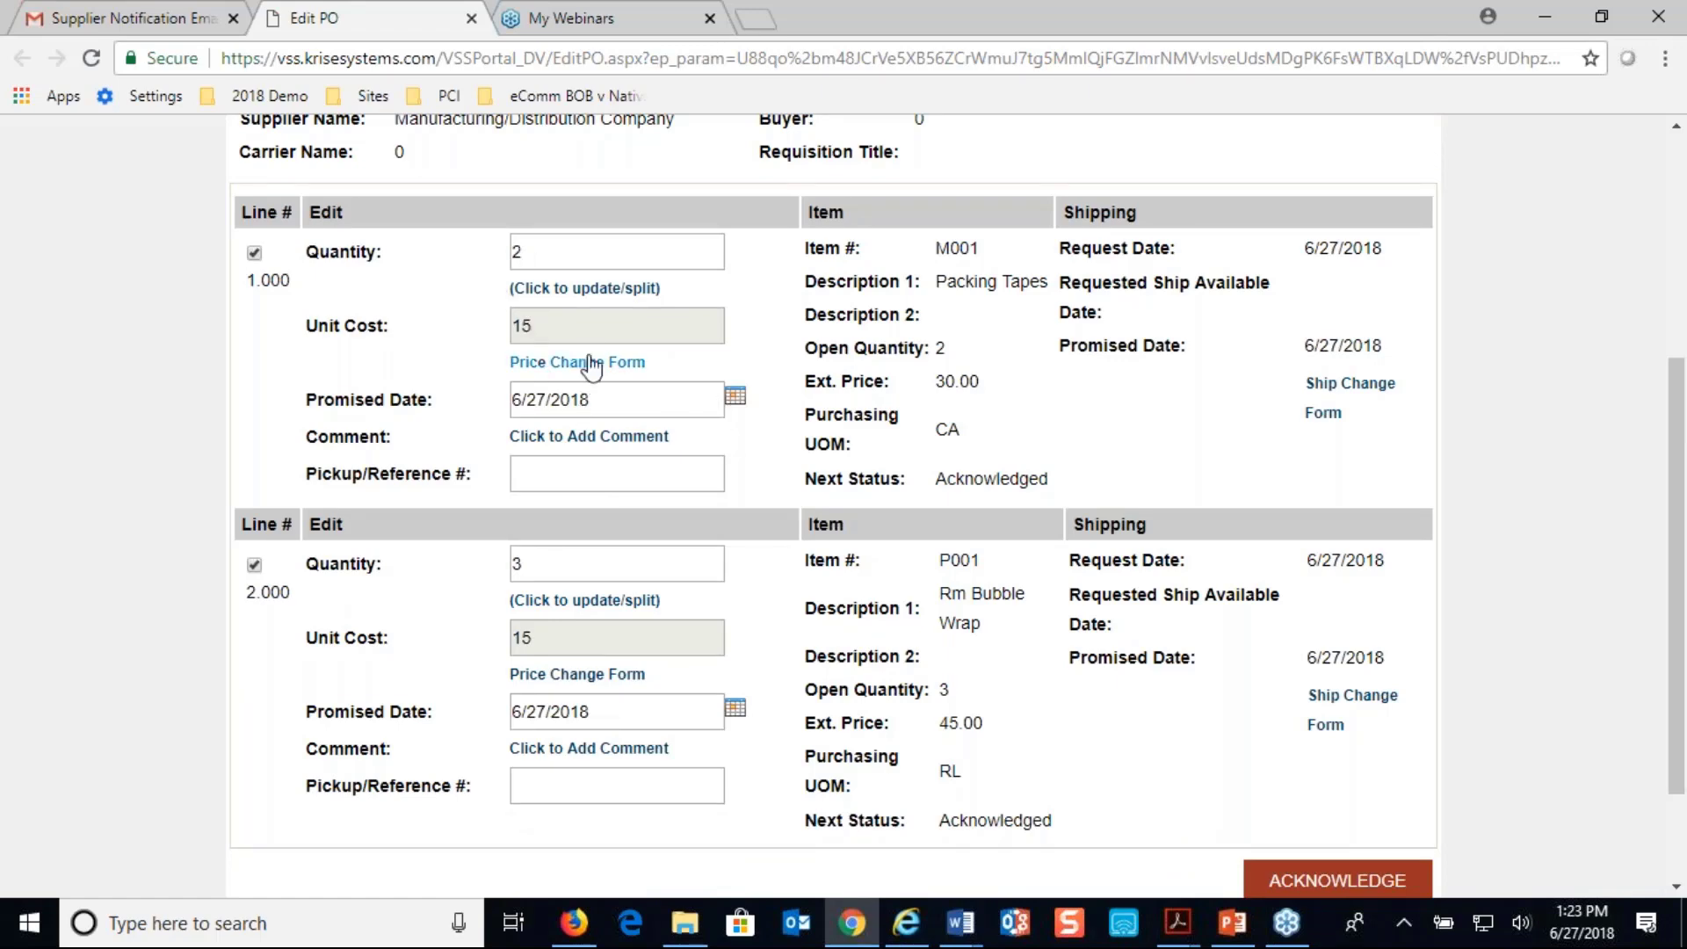
View line 1.000's split-line, price change and comment forms in turn, closing each one without entering anything.
{"action": "left_click", "coordinate": [594, 289]}
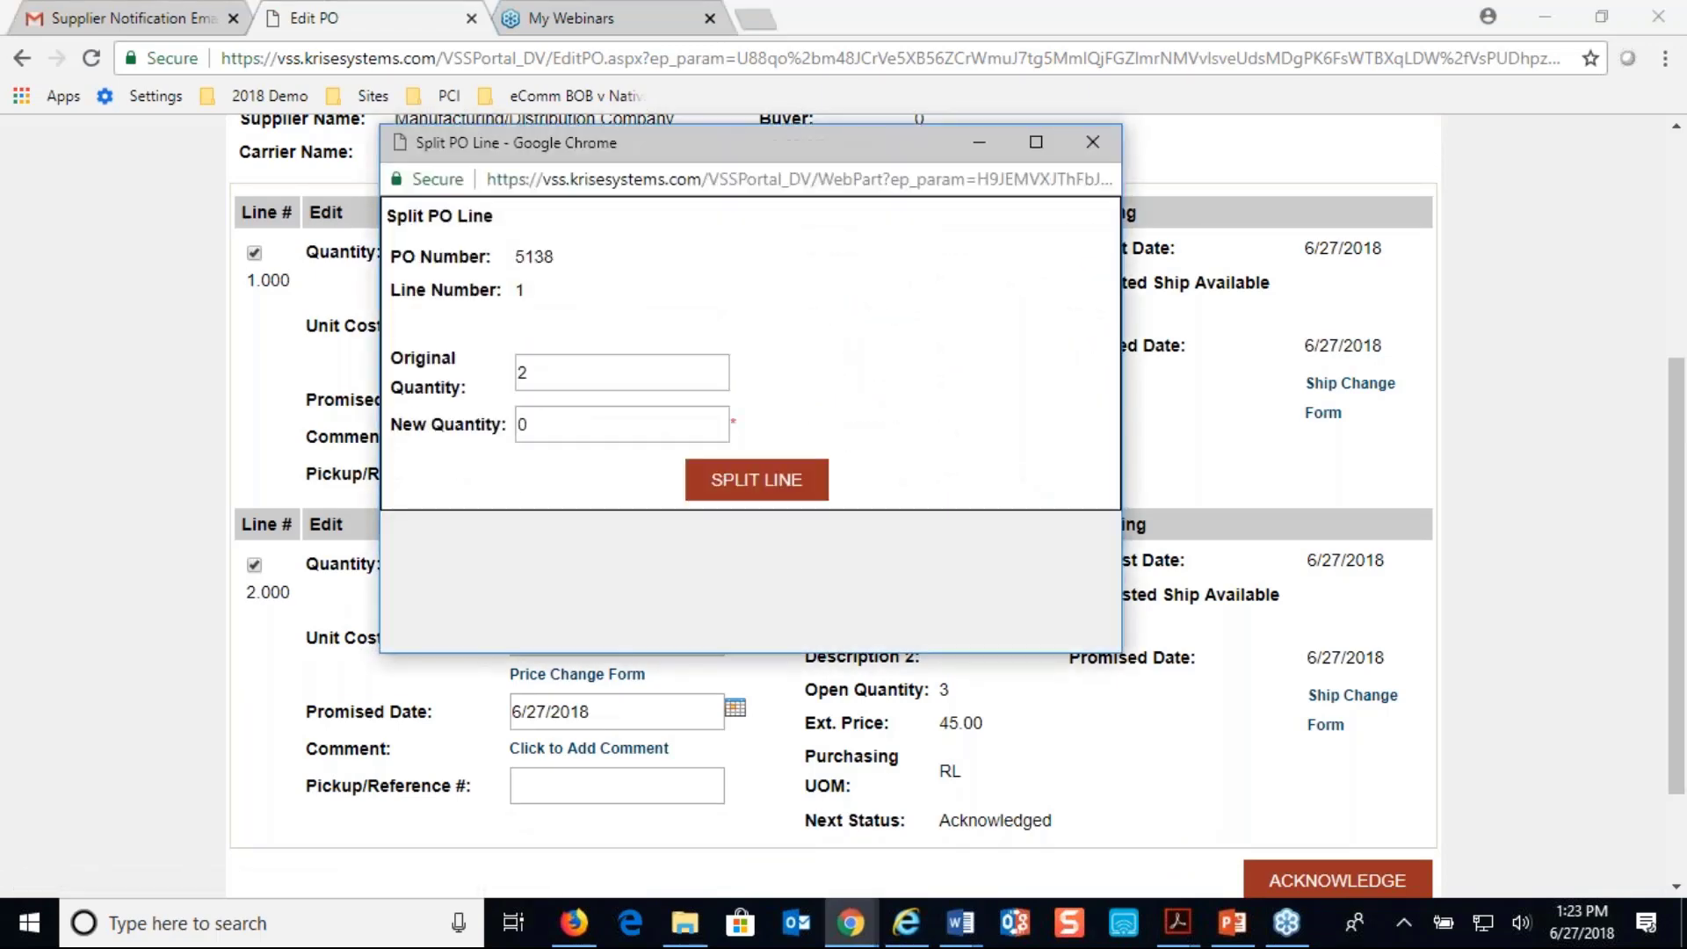
{"action": "left_click", "coordinate": [1096, 144]}
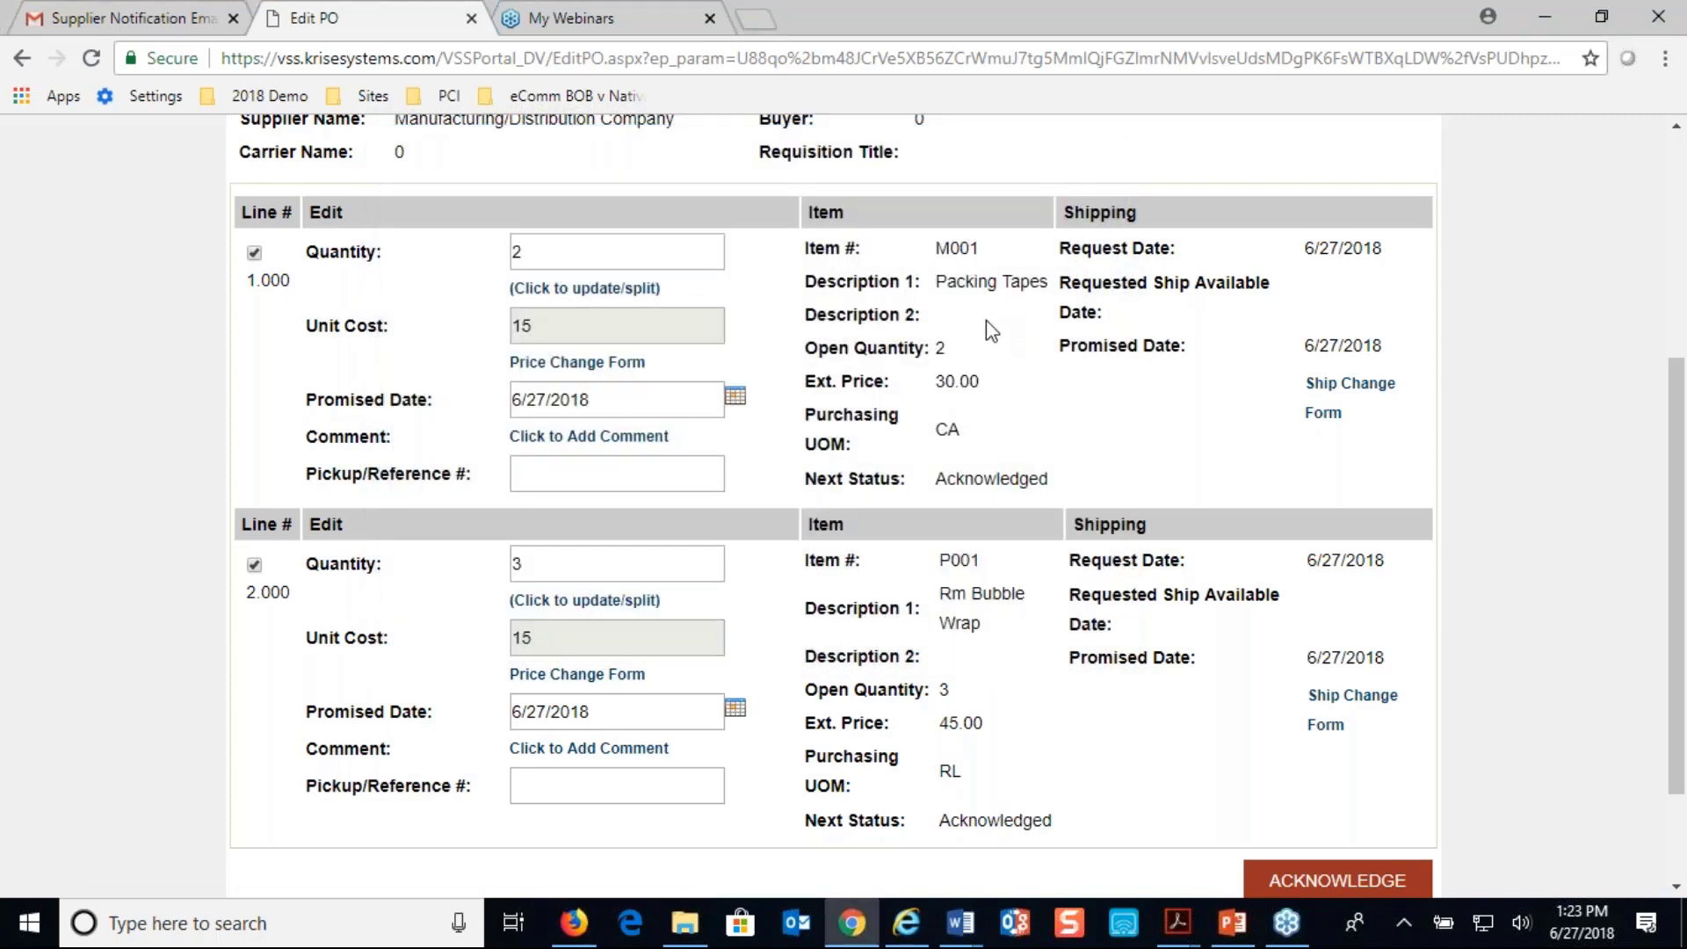
{"action": "left_click", "coordinate": [605, 367]}
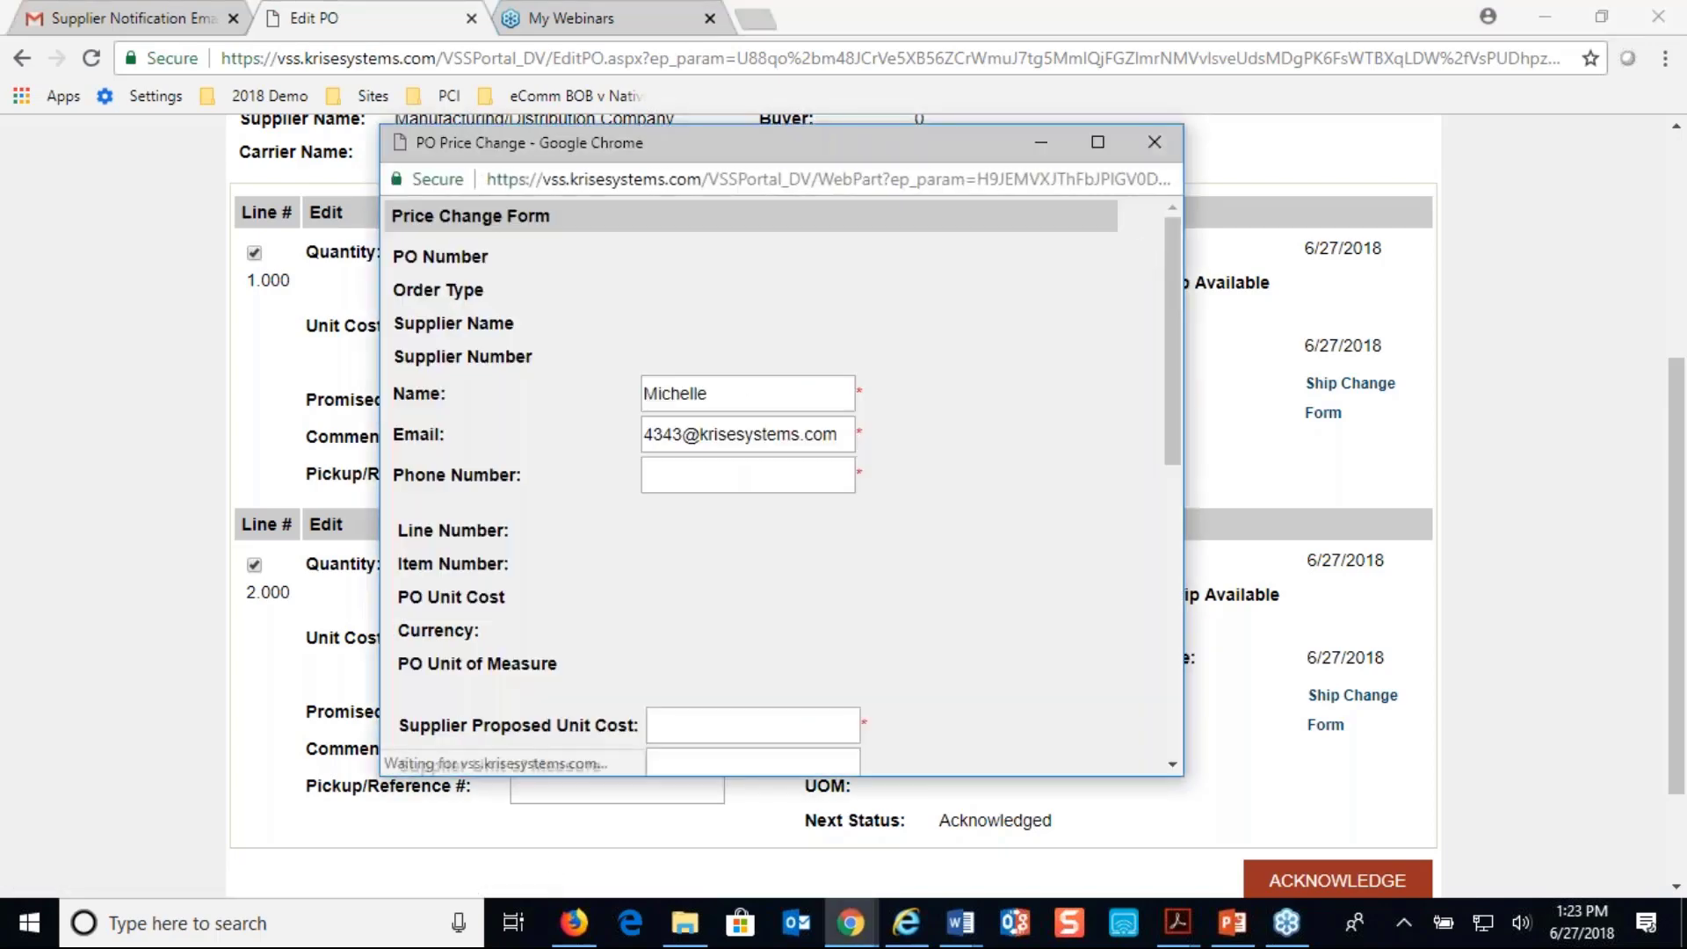
{"action": "left_click", "coordinate": [1153, 142]}
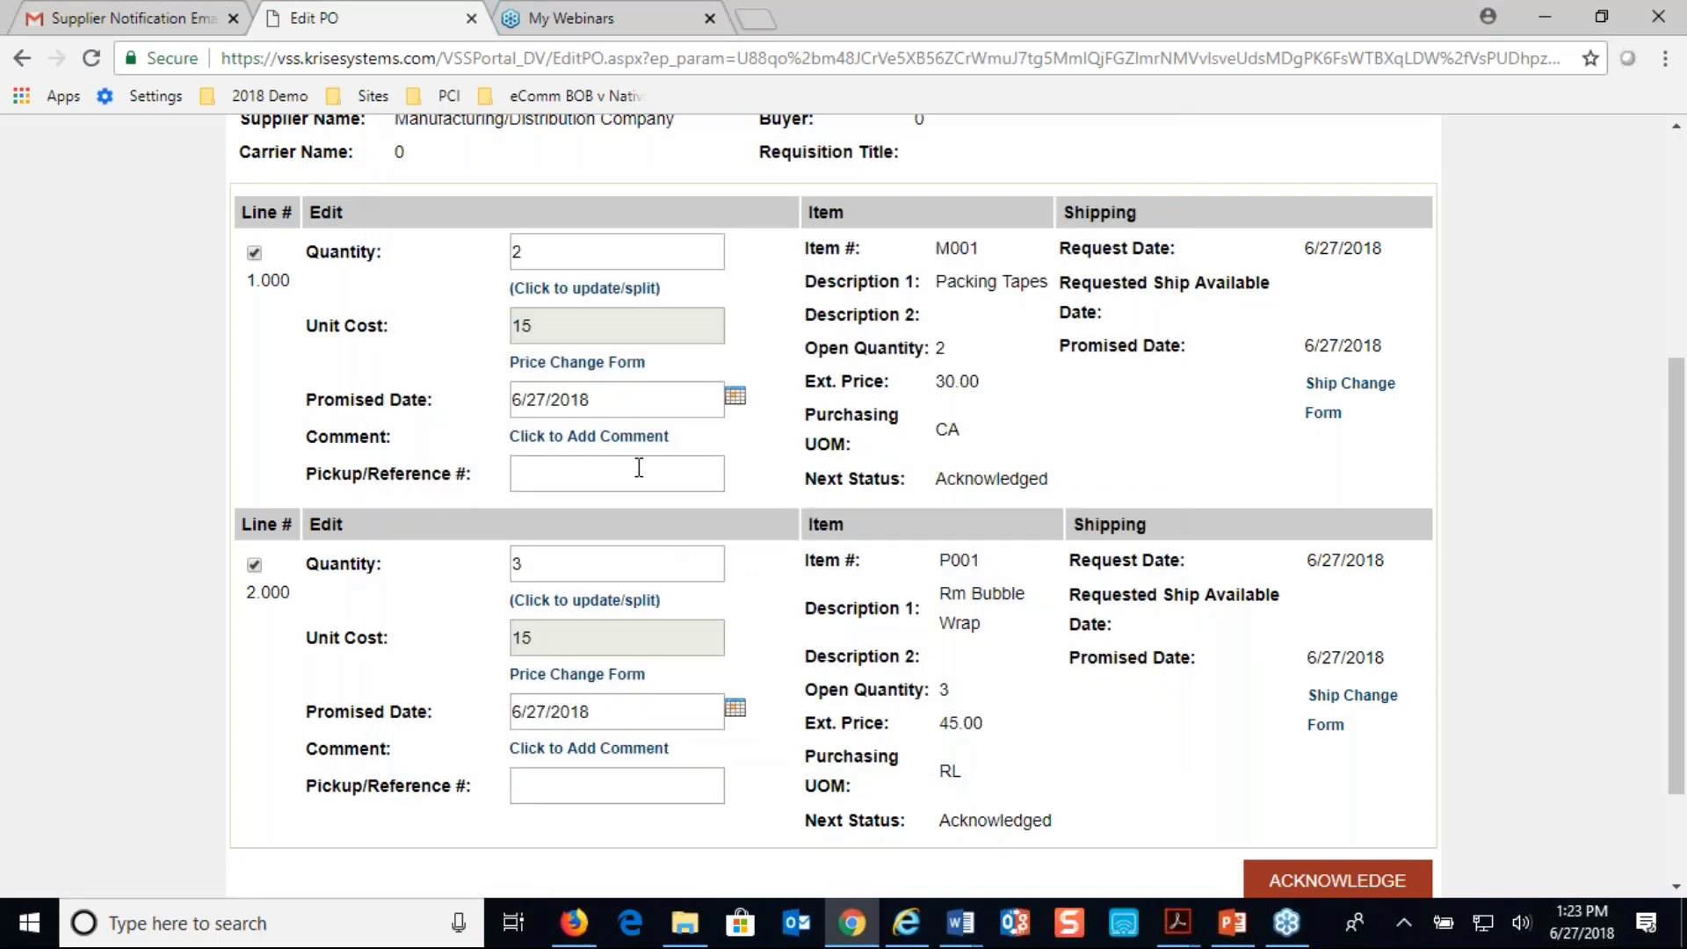
{"action": "left_click", "coordinate": [637, 439]}
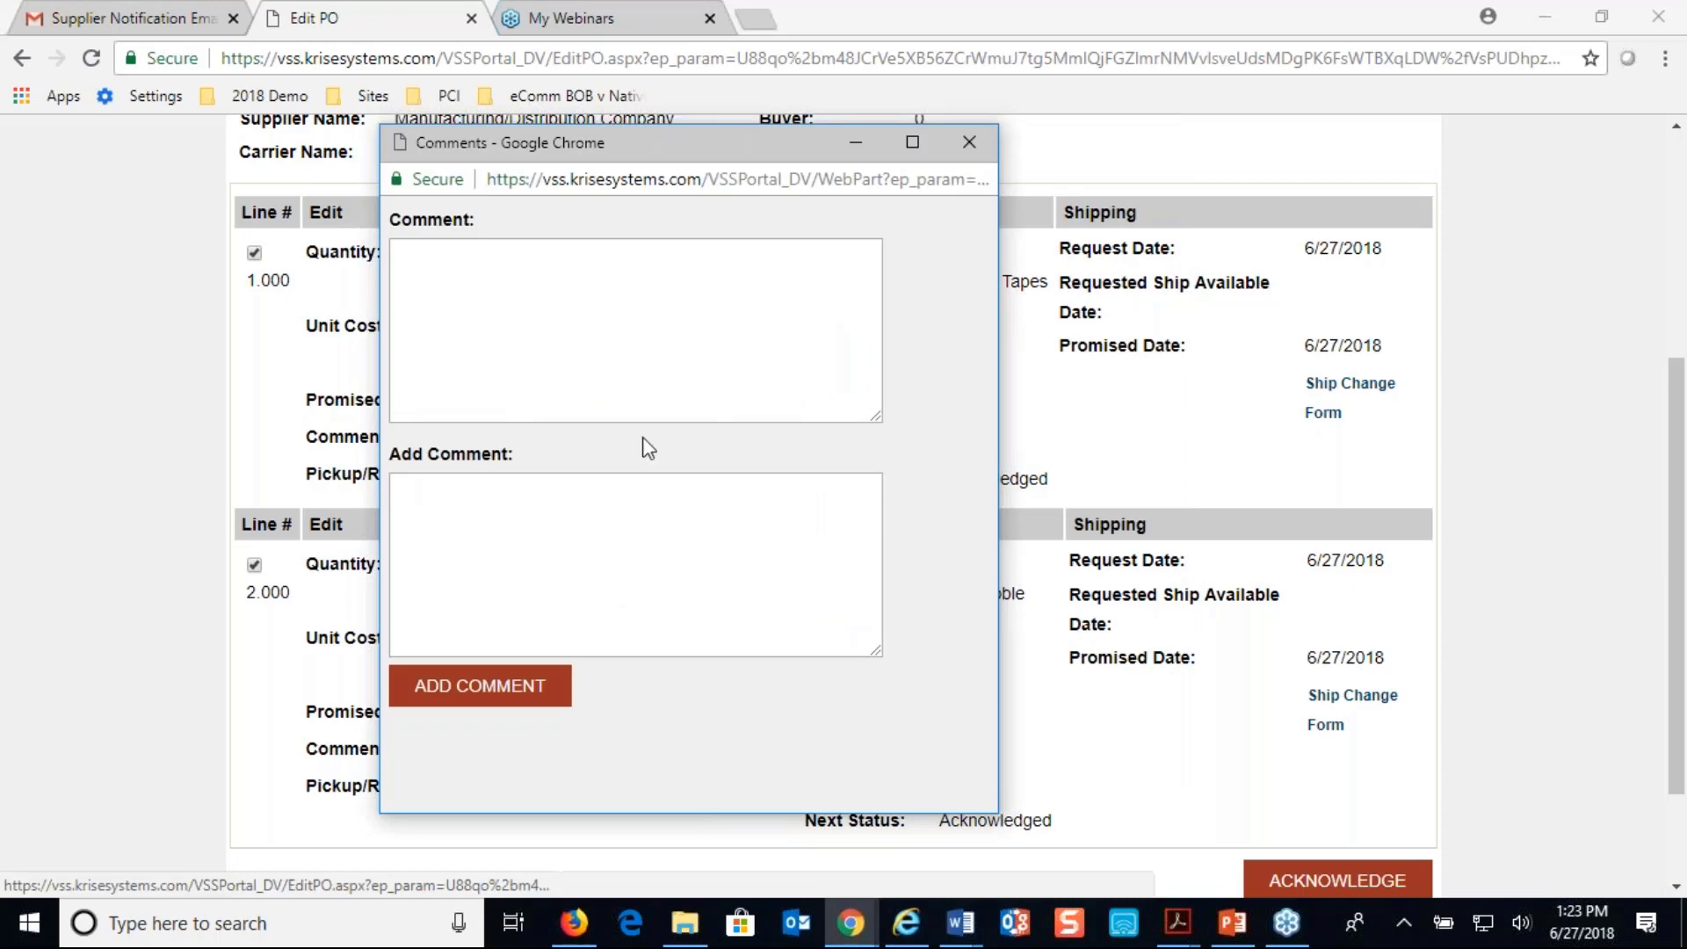
{"action": "left_click", "coordinate": [969, 142]}
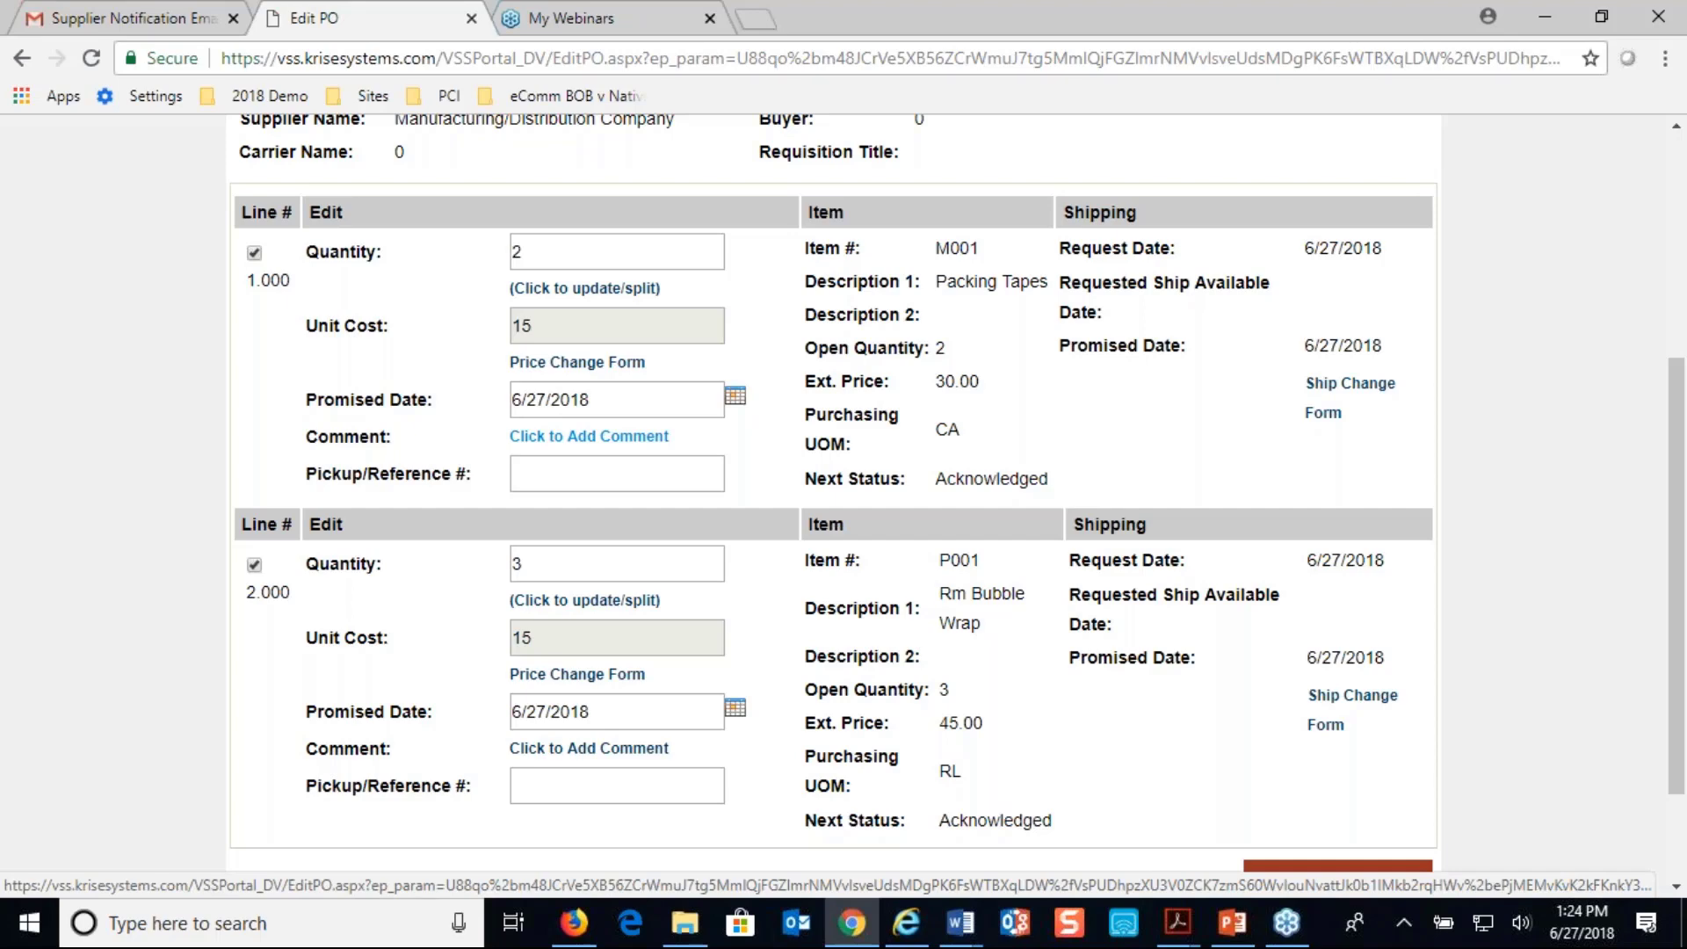
Acknowledge the selected purchase order lines and accept that any changes are subject to approval.
{"action": "scroll", "coordinate": [588, 436], "scroll_direction": "down", "scroll_amount": 3}
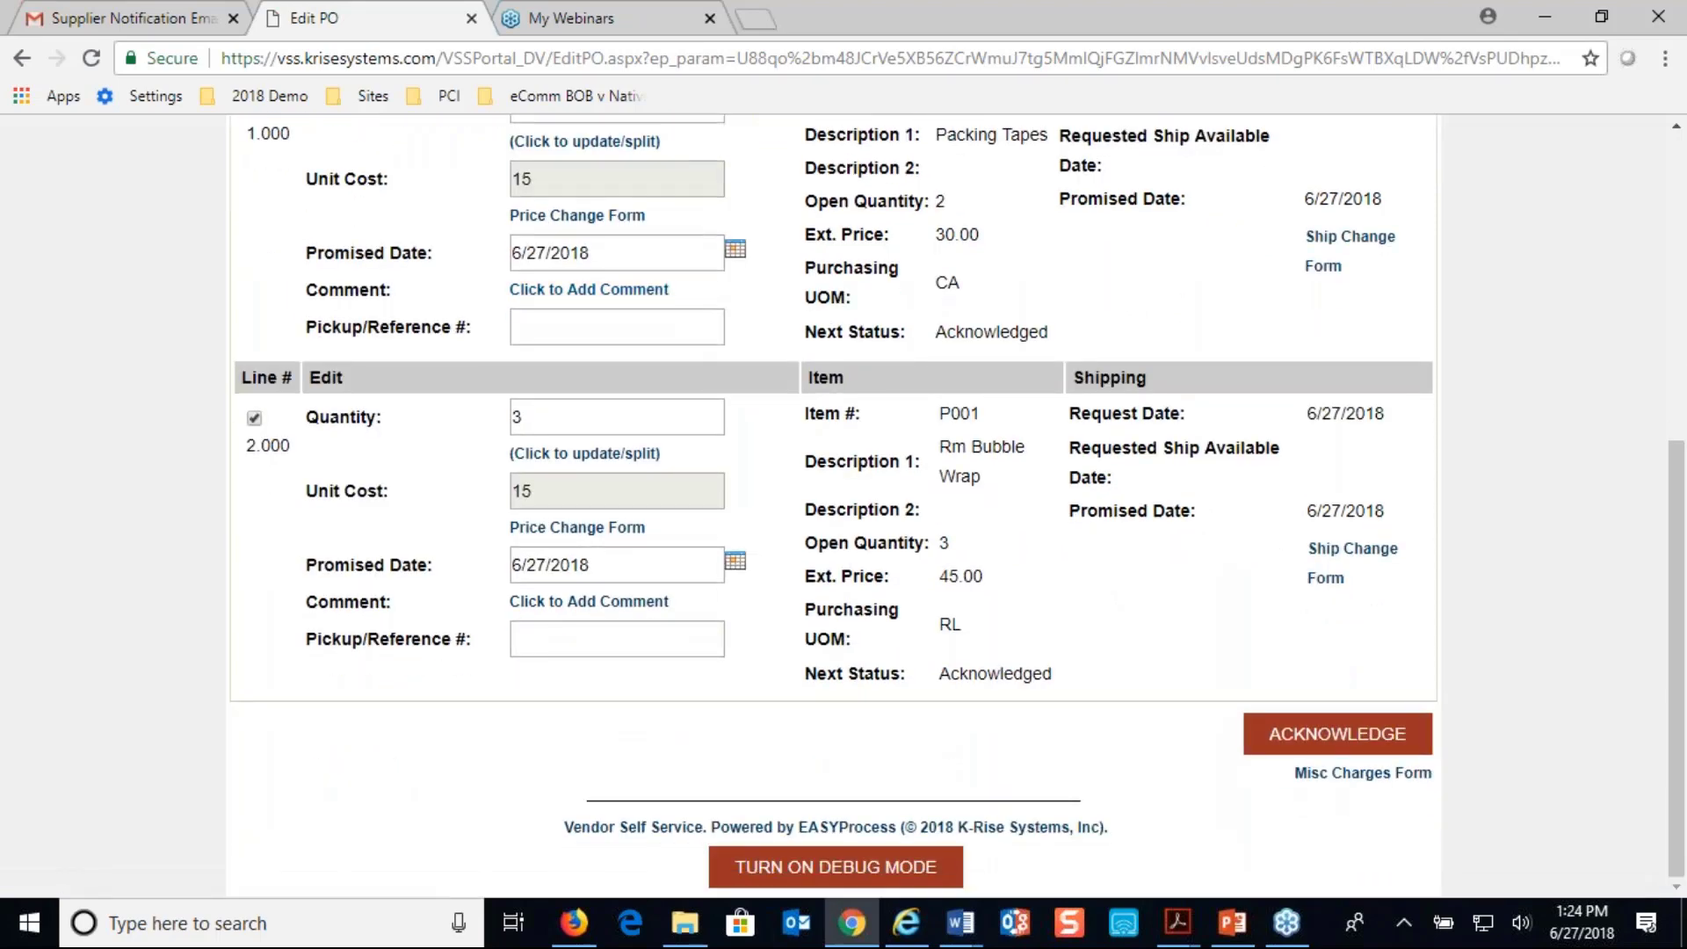
{"action": "left_click", "coordinate": [1358, 743]}
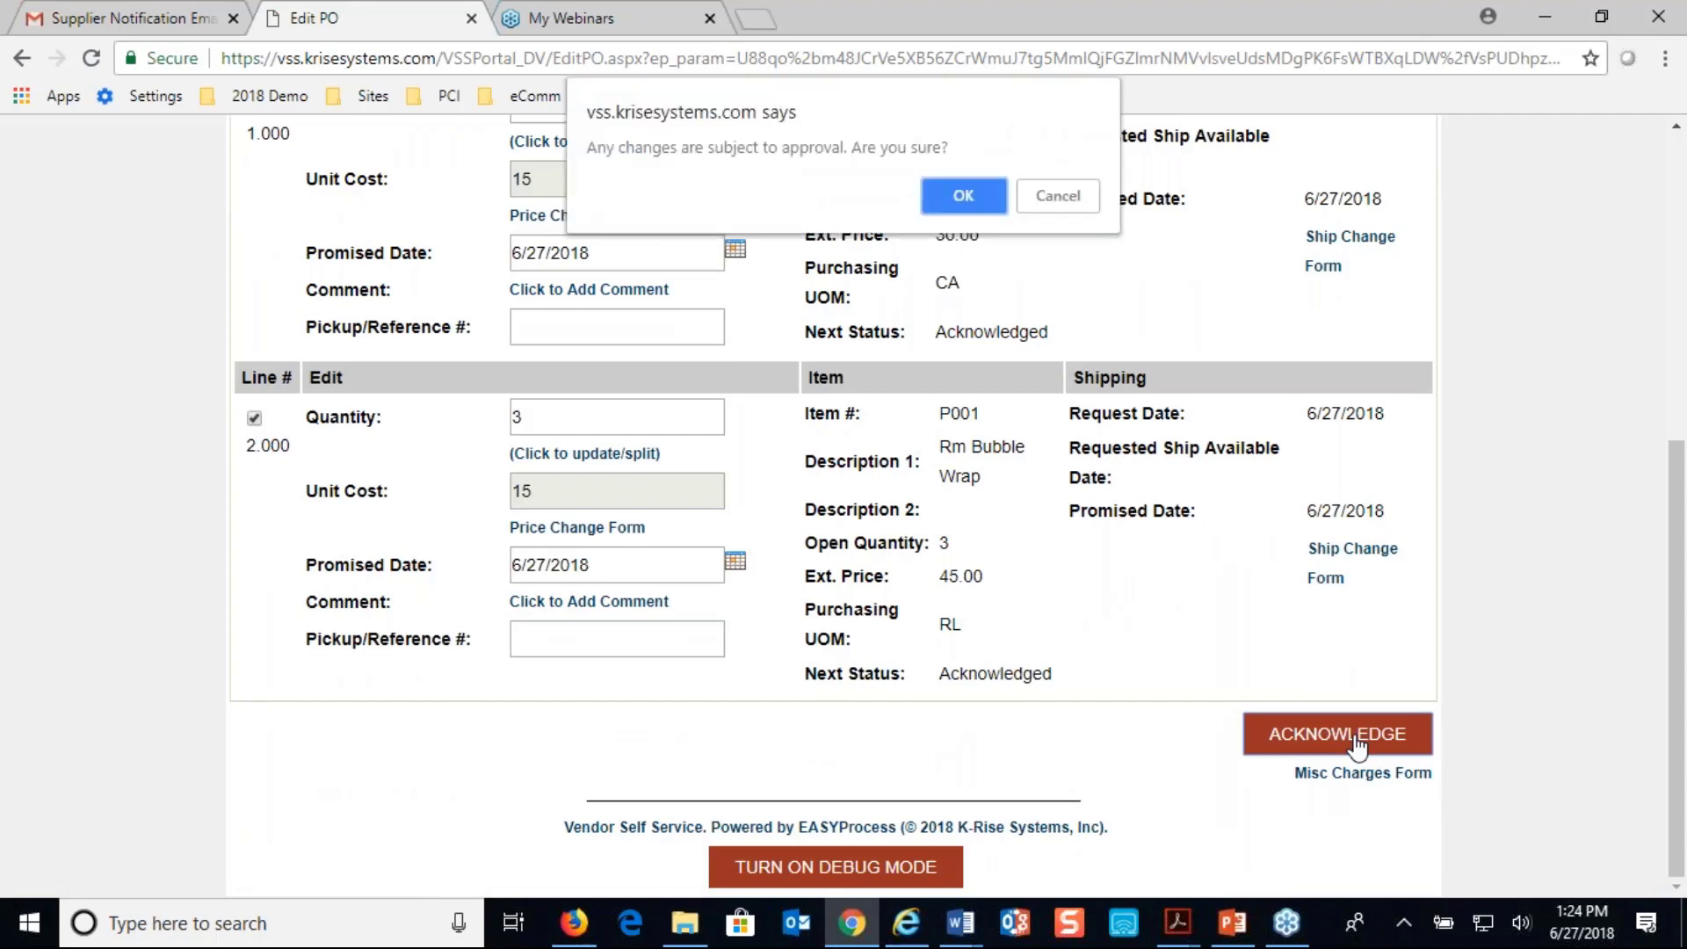
{"action": "left_click", "coordinate": [970, 195]}
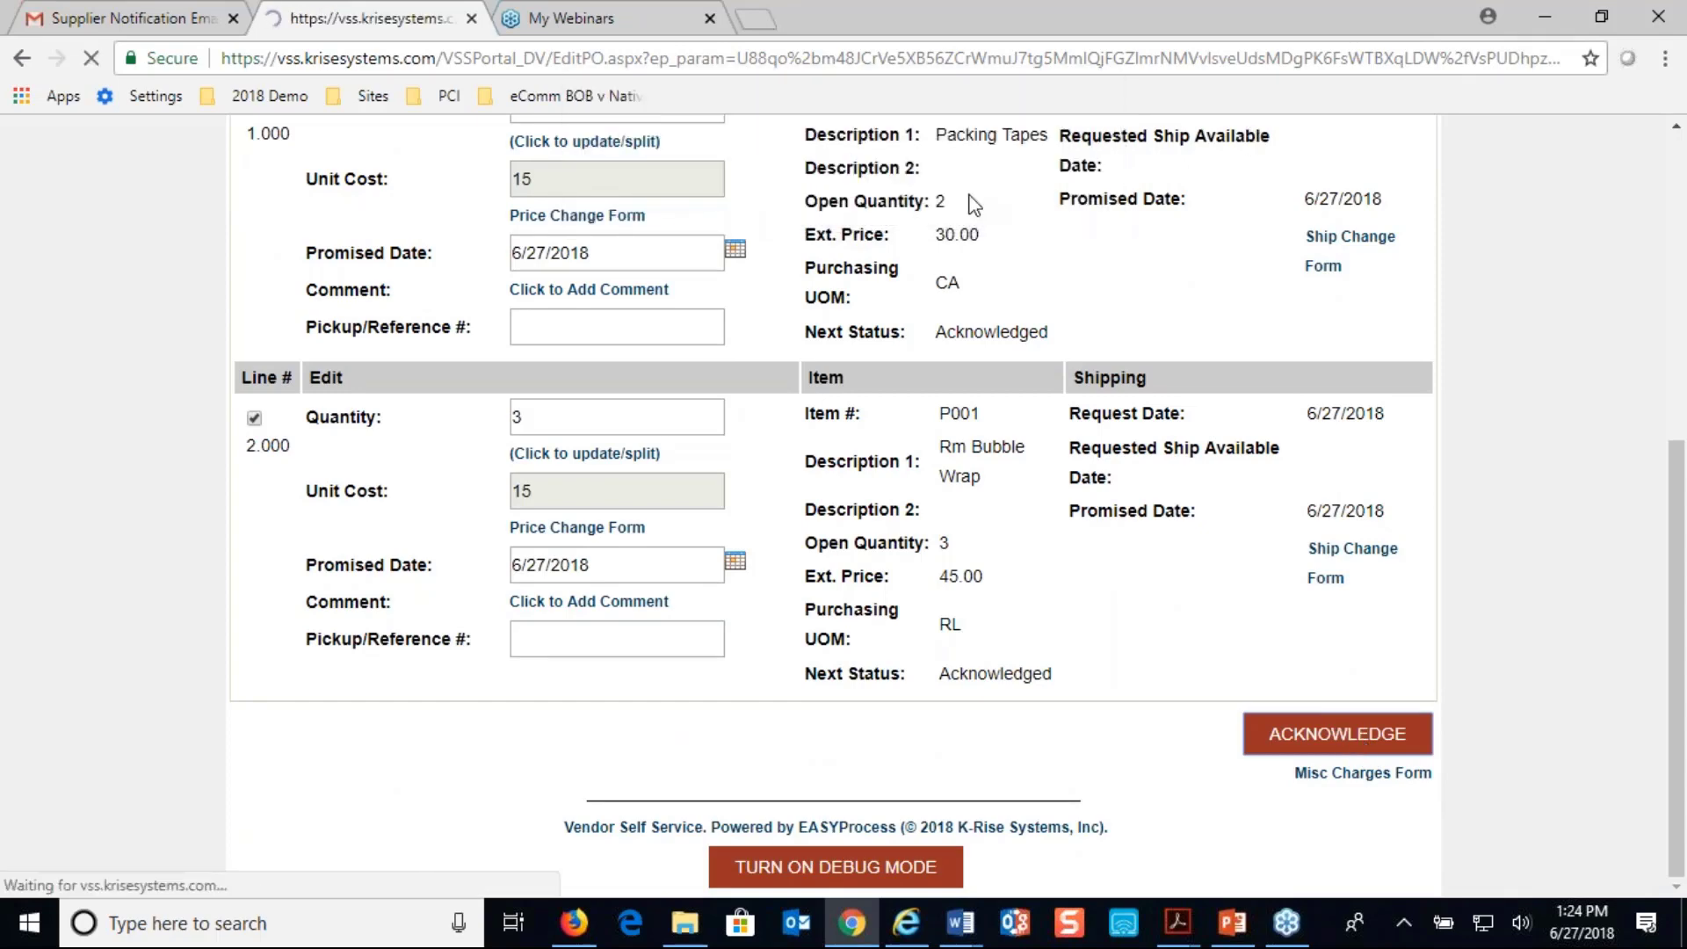
{"action": "left_click", "coordinate": [1042, 198]}
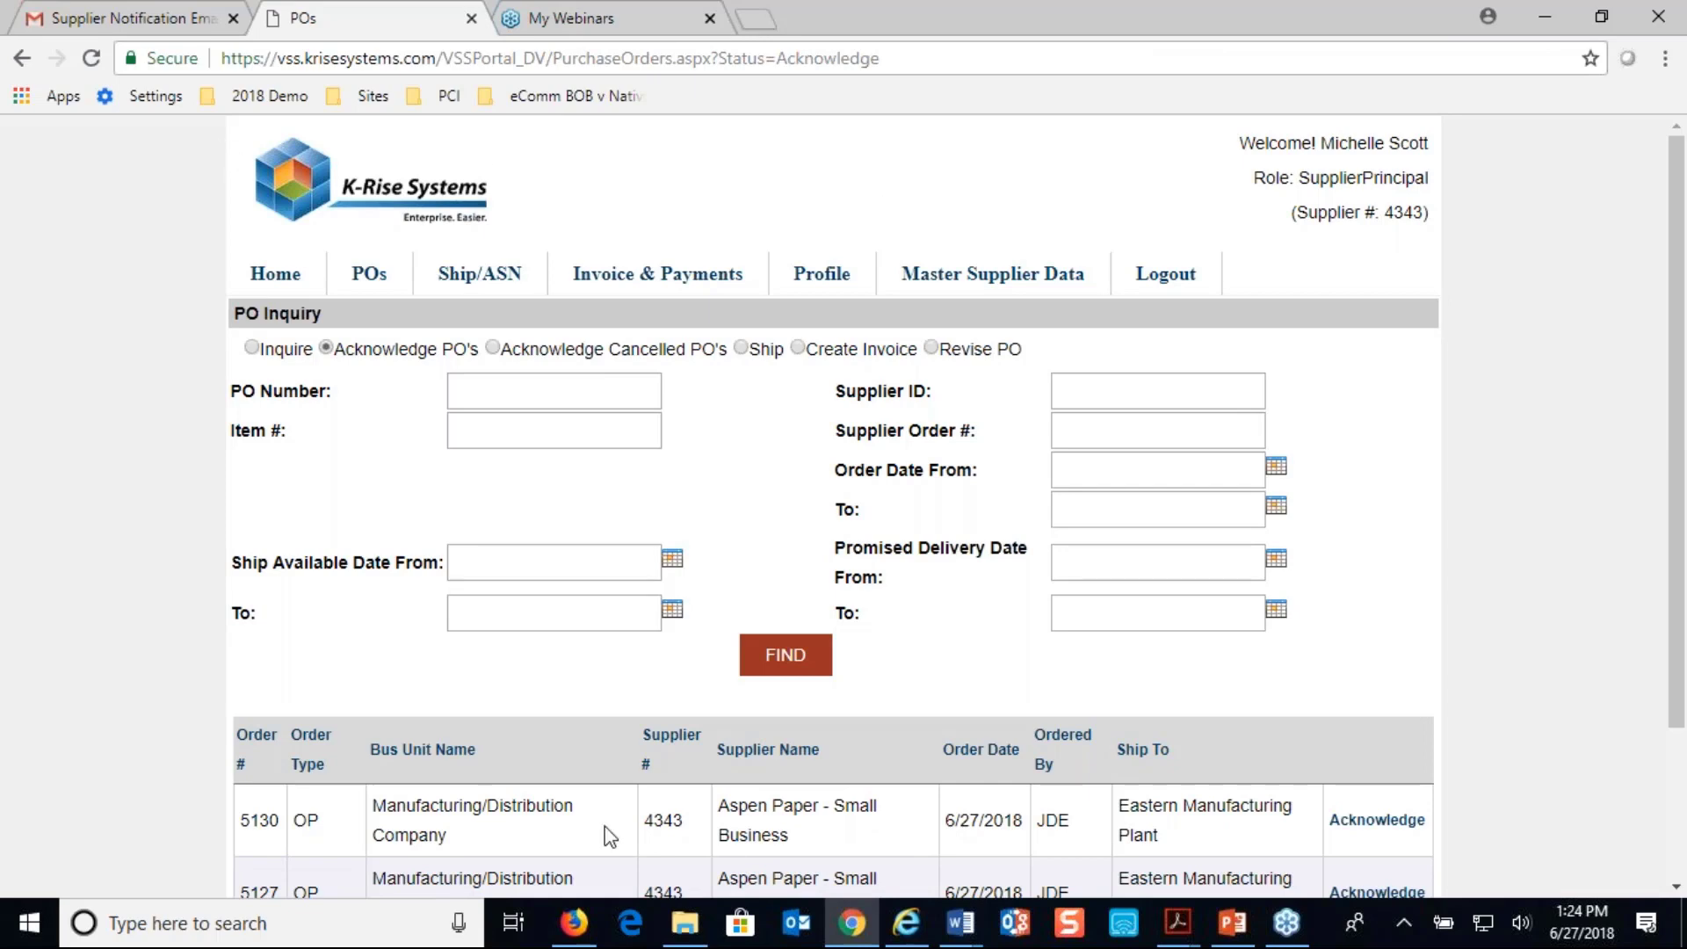
Switch back to JD Edwards, open the acknowledged order's detail, check the last and next status of its lines, and close it.
{"action": "left_click", "coordinate": [573, 922]}
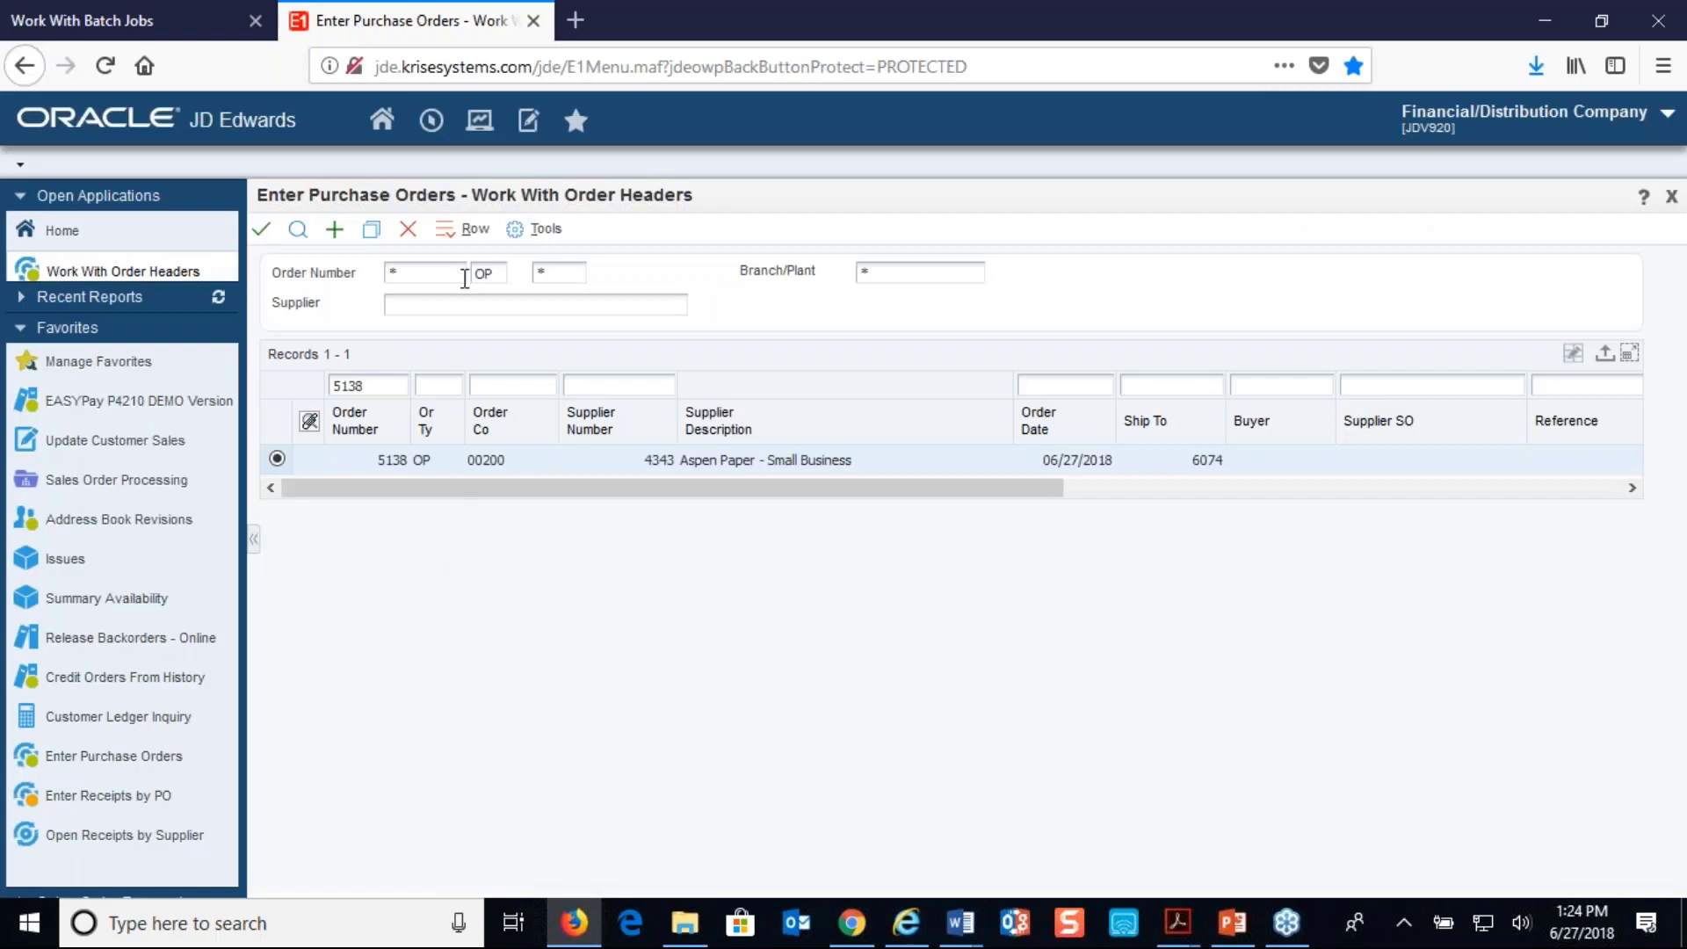
{"action": "left_click", "coordinate": [475, 231]}
{"action": "left_click", "coordinate": [538, 376]}
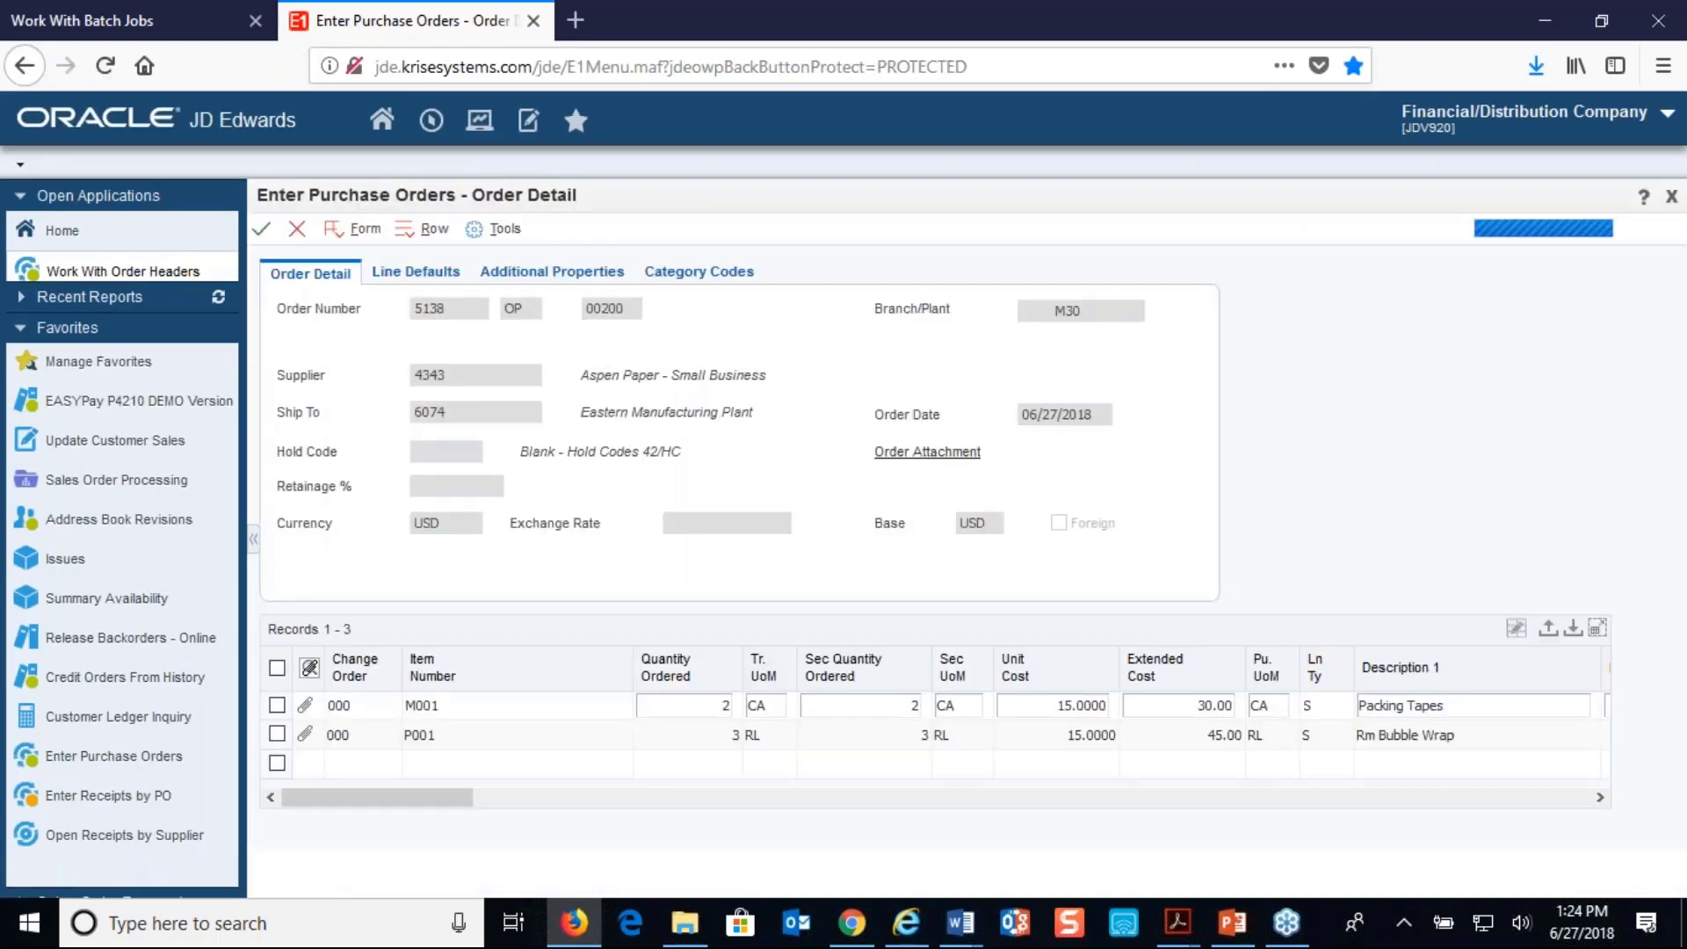
{"action": "left_click_drag", "start_coordinate": [414, 793], "coordinate": [786, 833]}
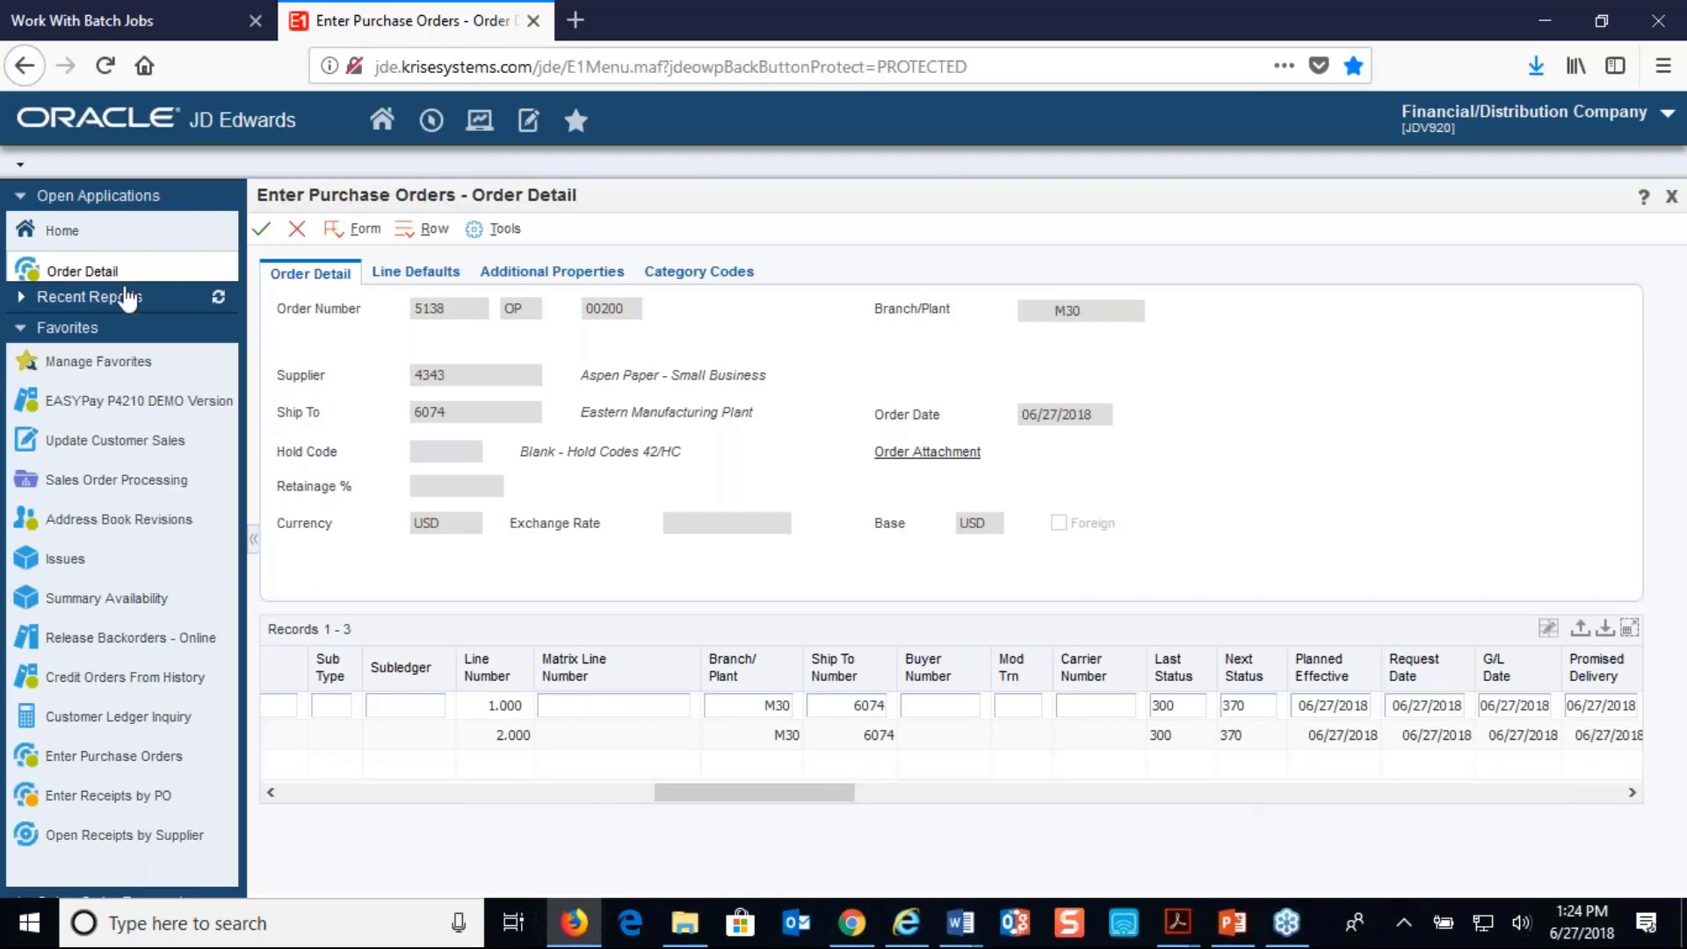
{"action": "left_click", "coordinate": [294, 233]}
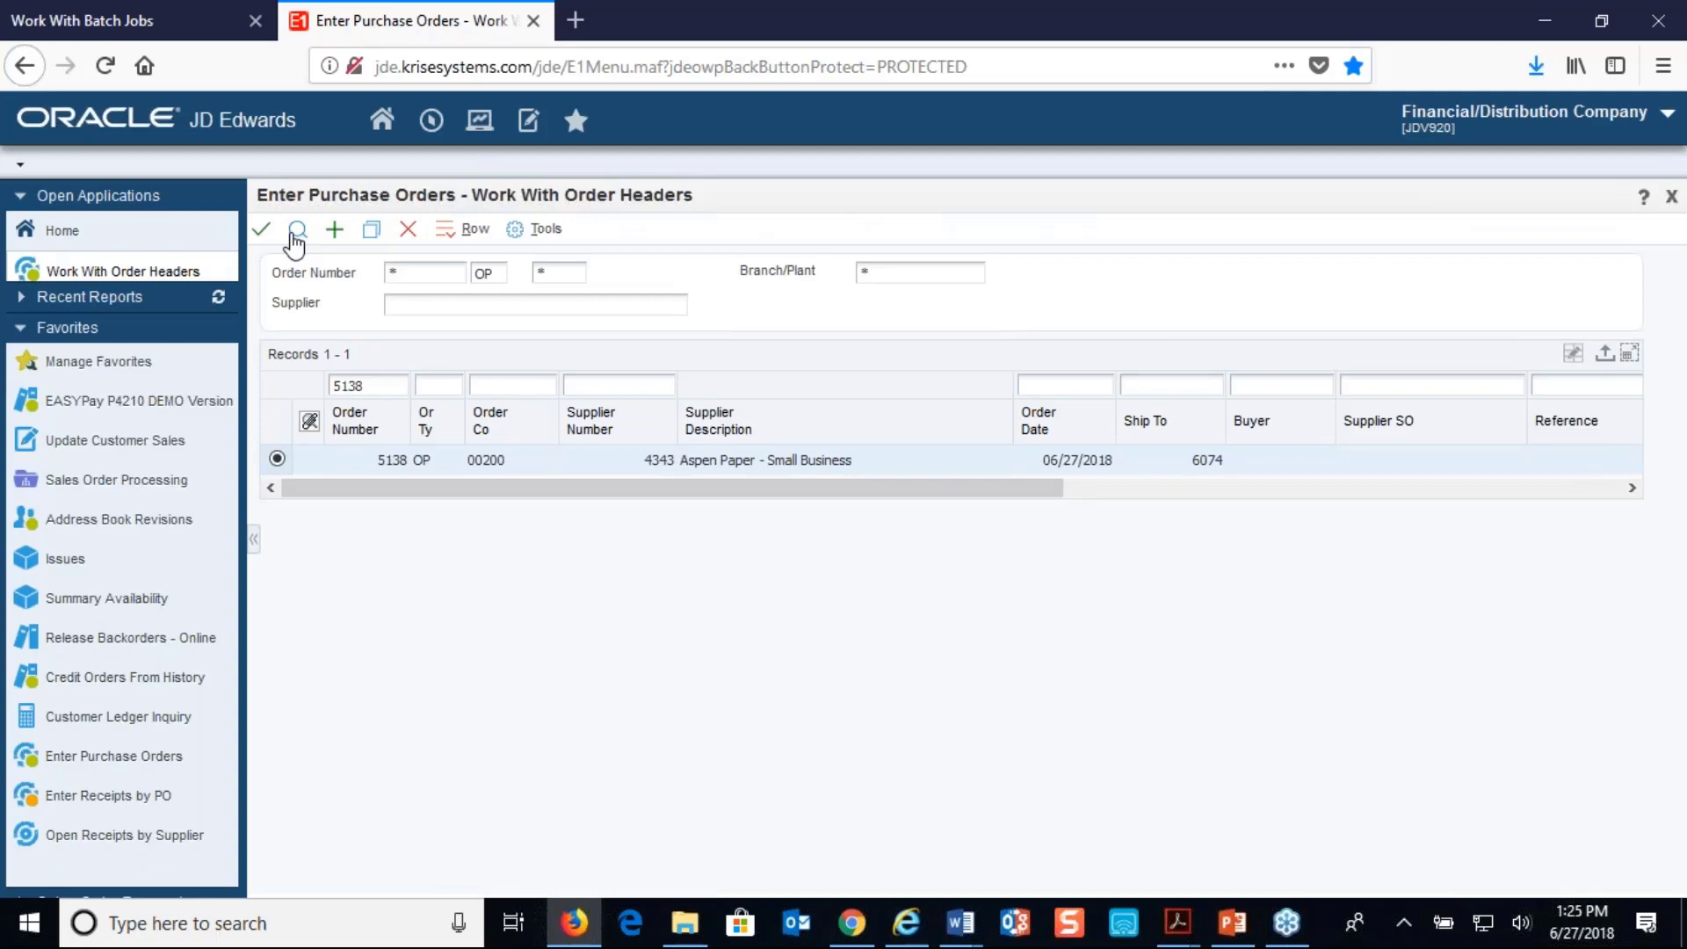
Switch to the vendor portal's Work With Batch Jobs page and run the SendSupplierNotificationEmail job again.
{"action": "left_click", "coordinate": [154, 33]}
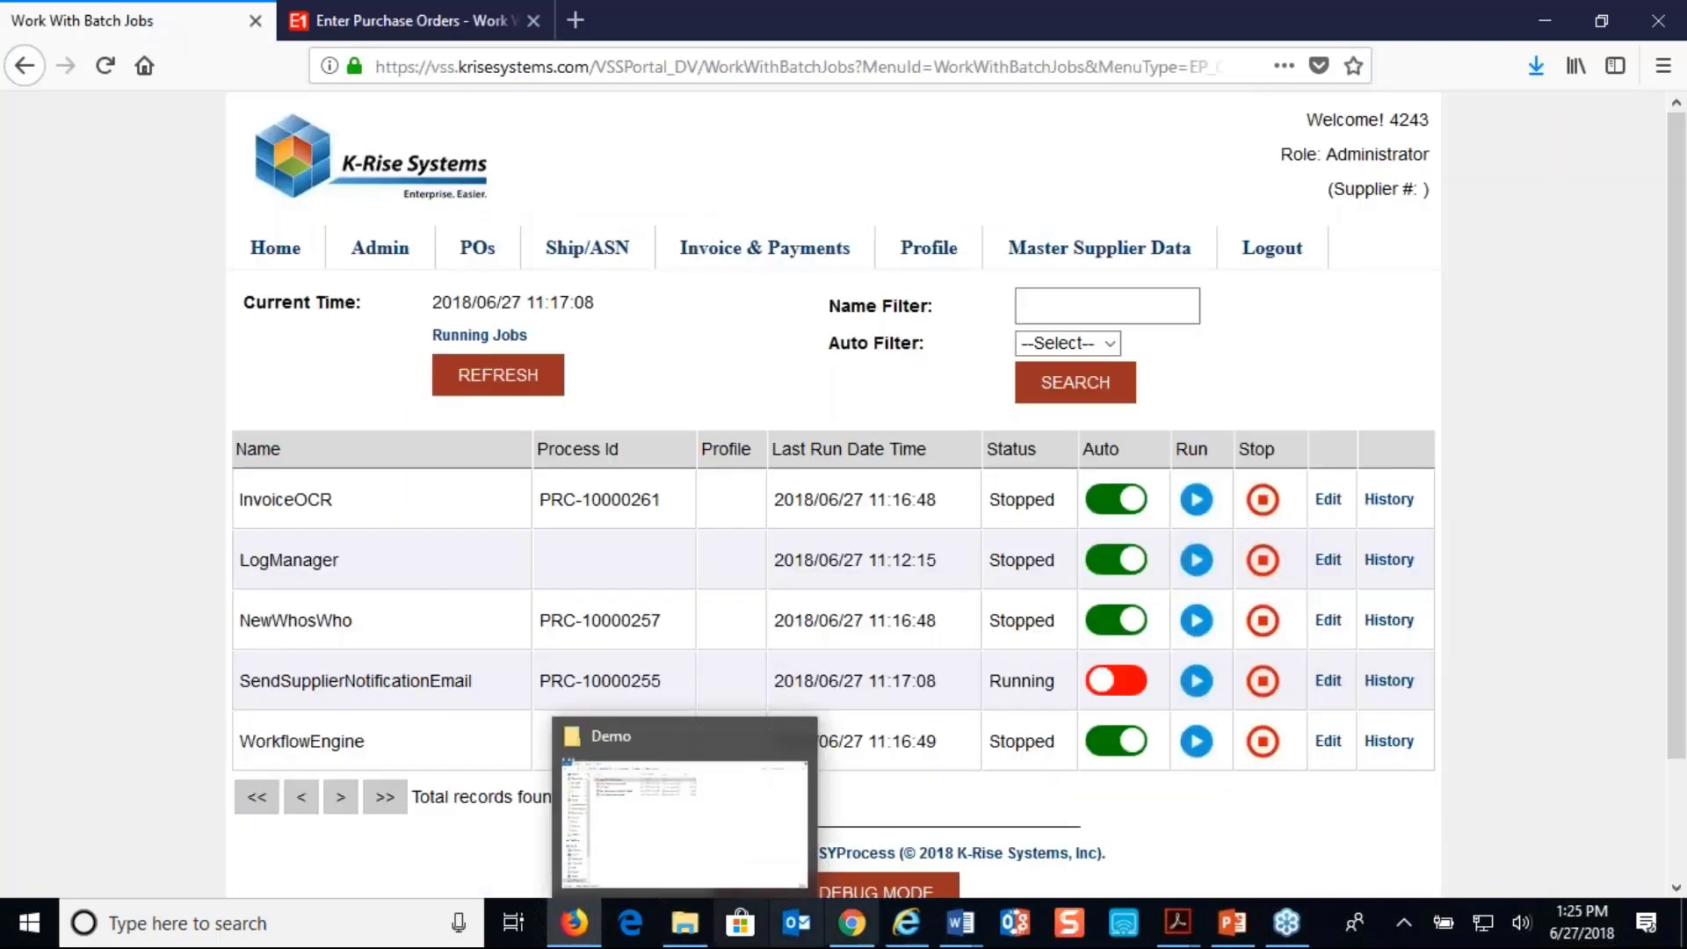
{"action": "mouse_move", "coordinate": [1197, 936]}
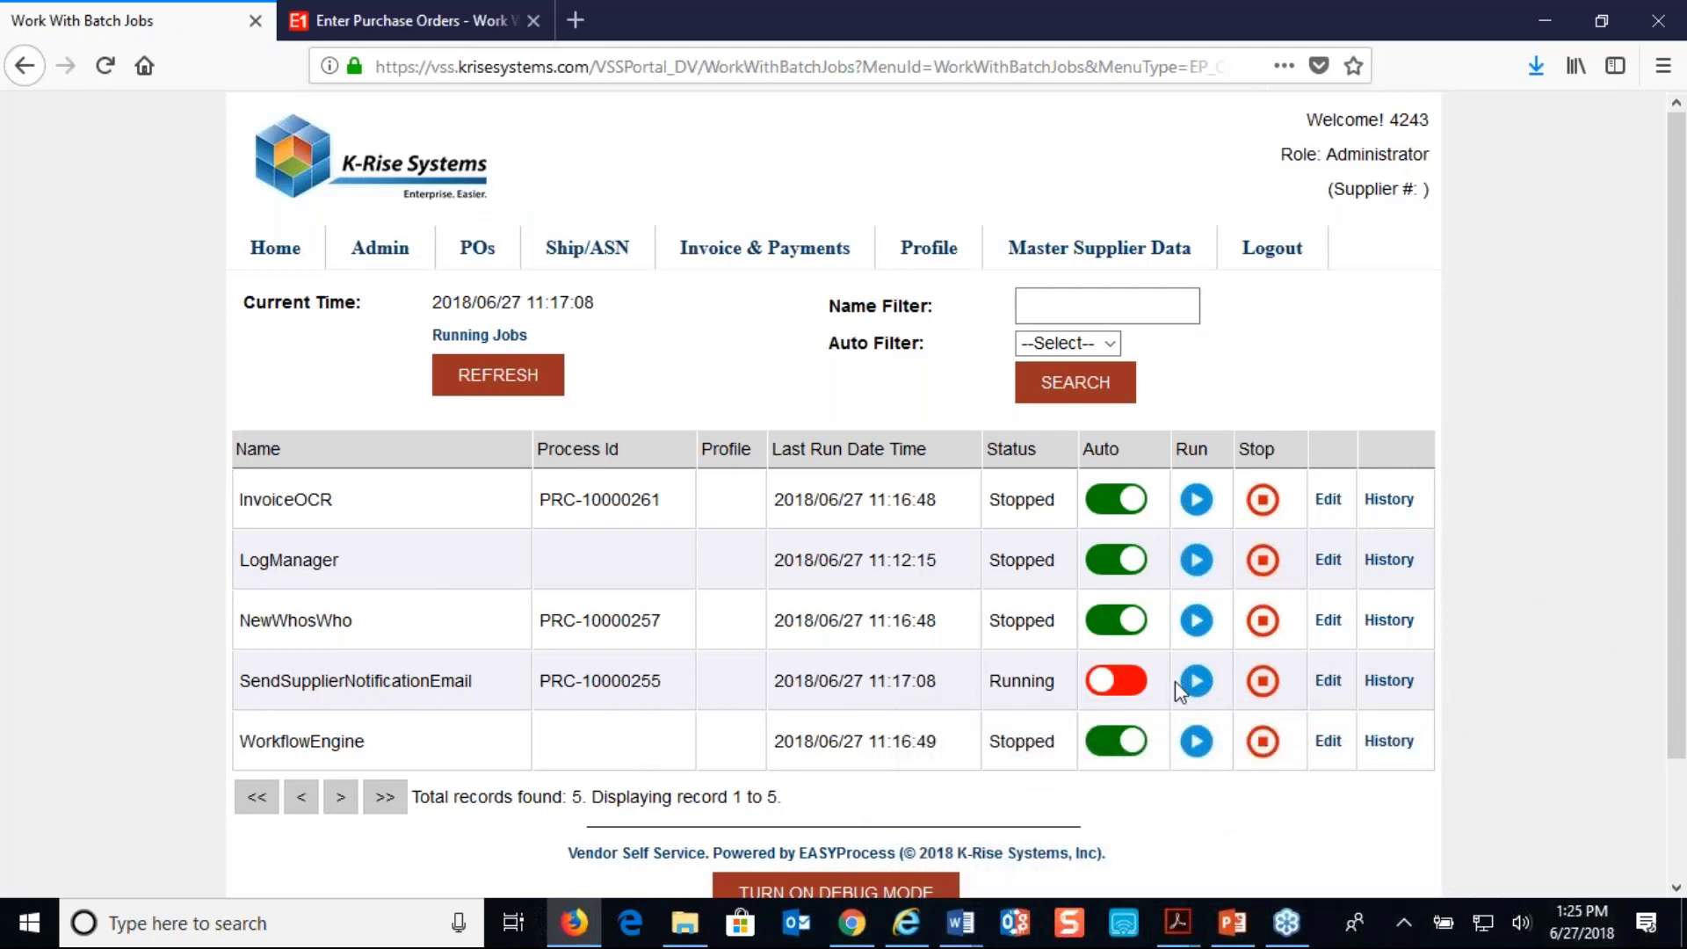
{"action": "left_click", "coordinate": [1195, 681]}
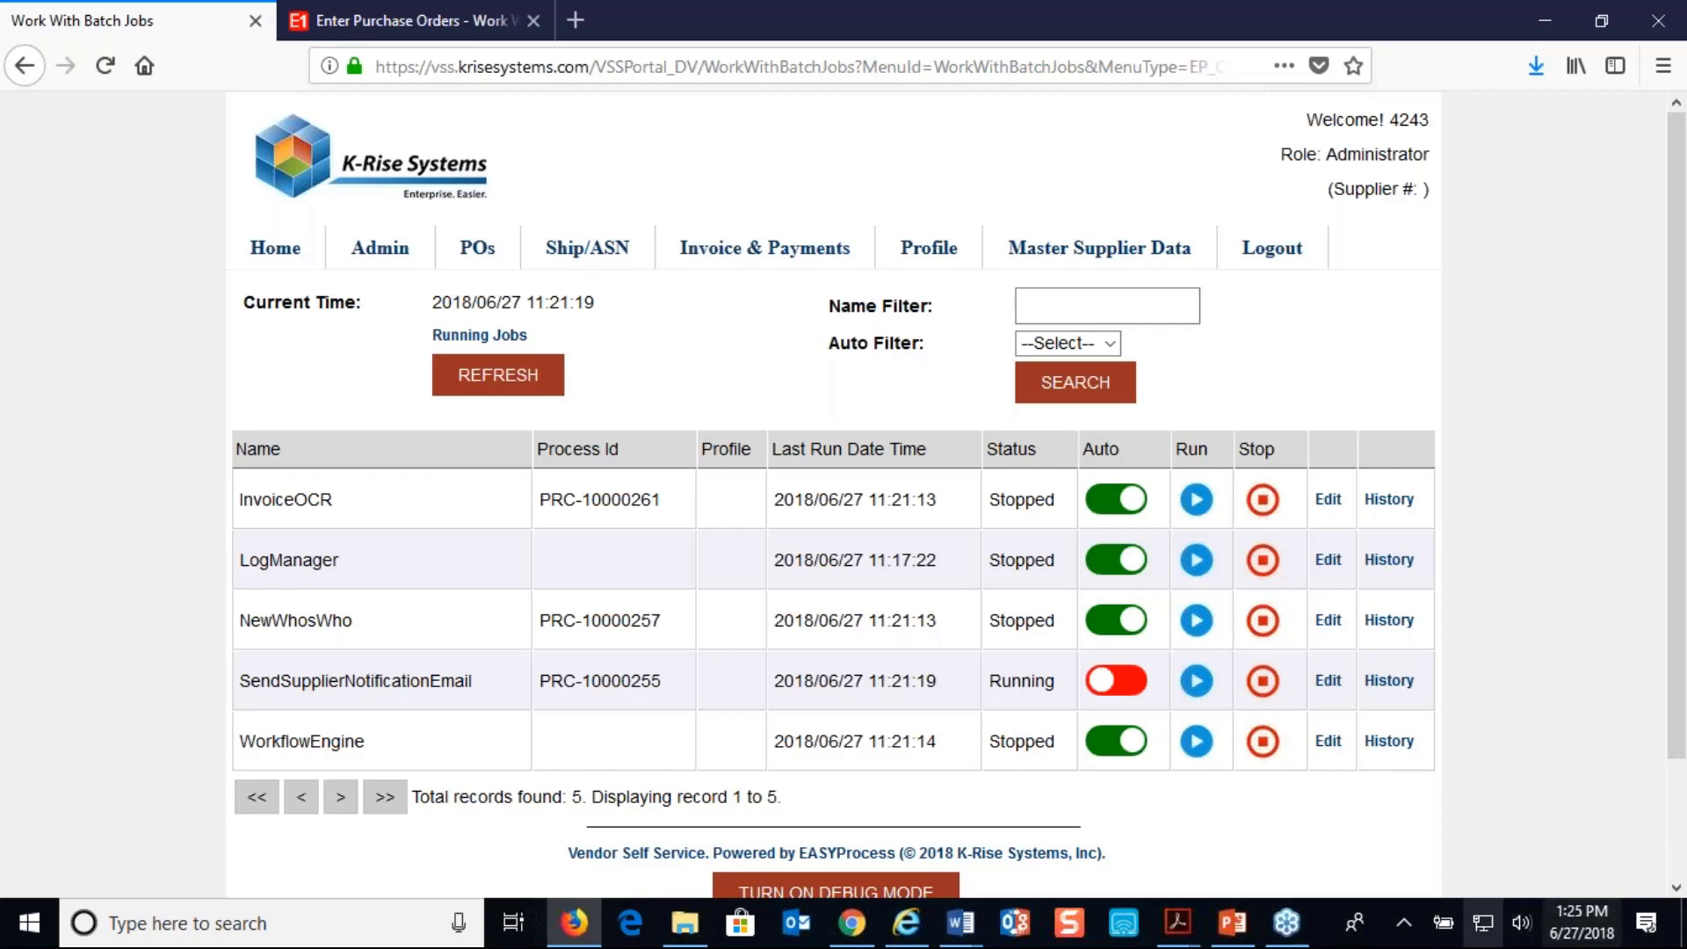
Switch to Chrome, close the portal's POs page, and open the newest supplier notification email for the order's supplier in the Gmail inbox.
{"action": "left_click", "coordinate": [851, 923]}
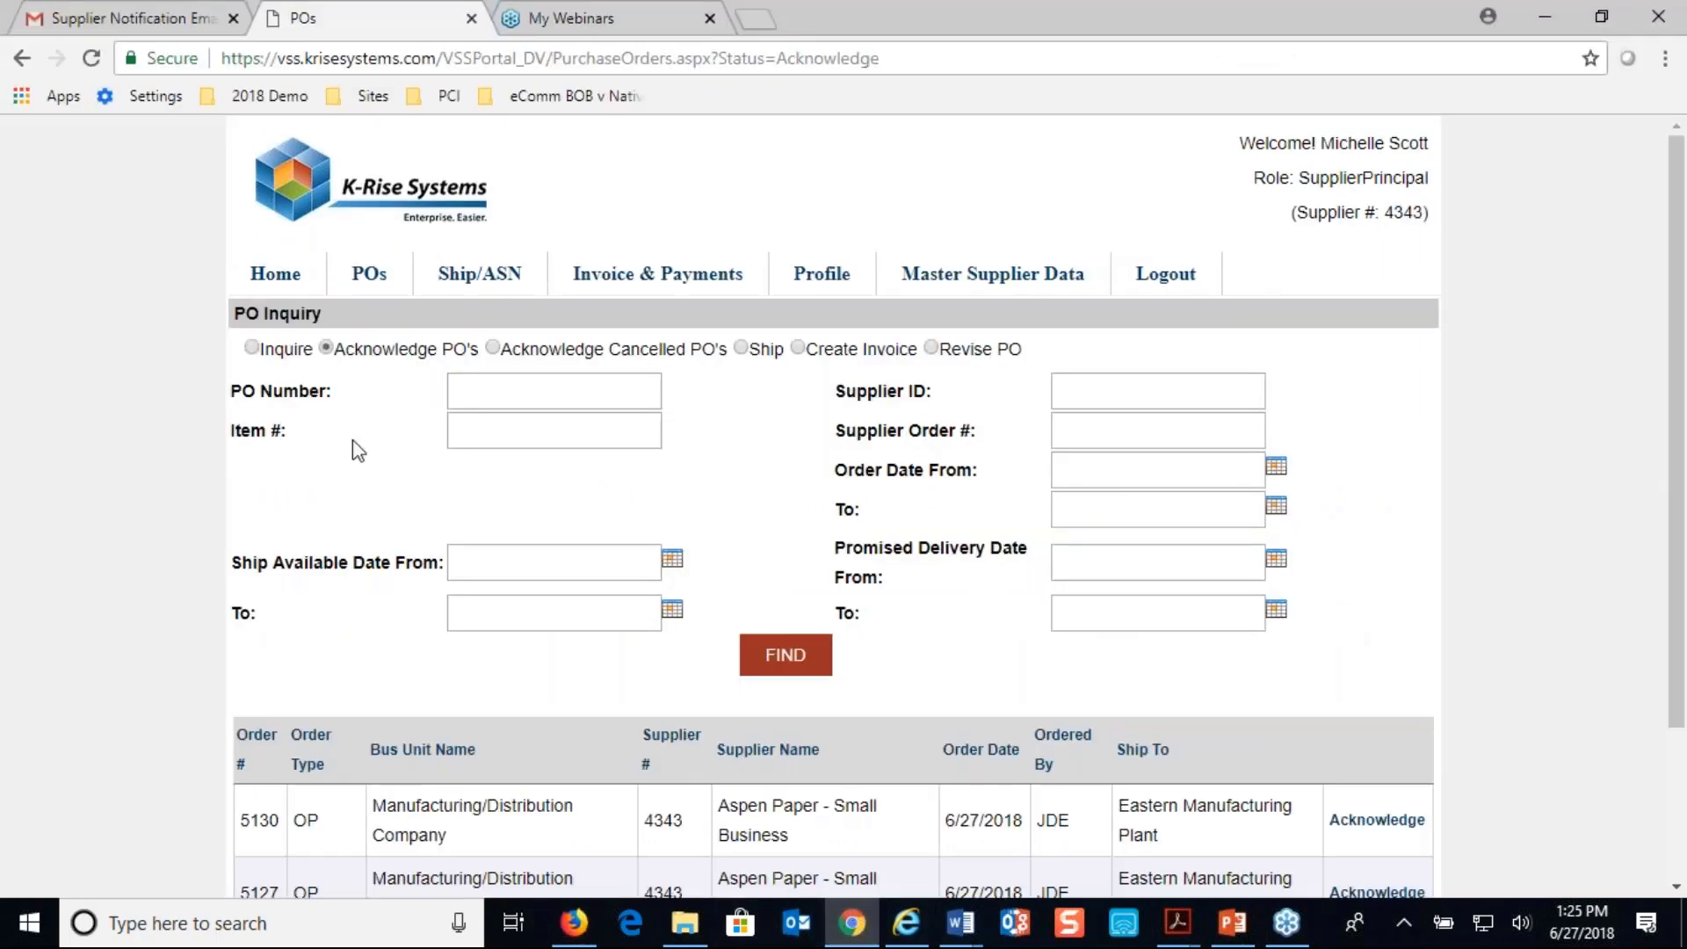
{"action": "left_click", "coordinate": [470, 19]}
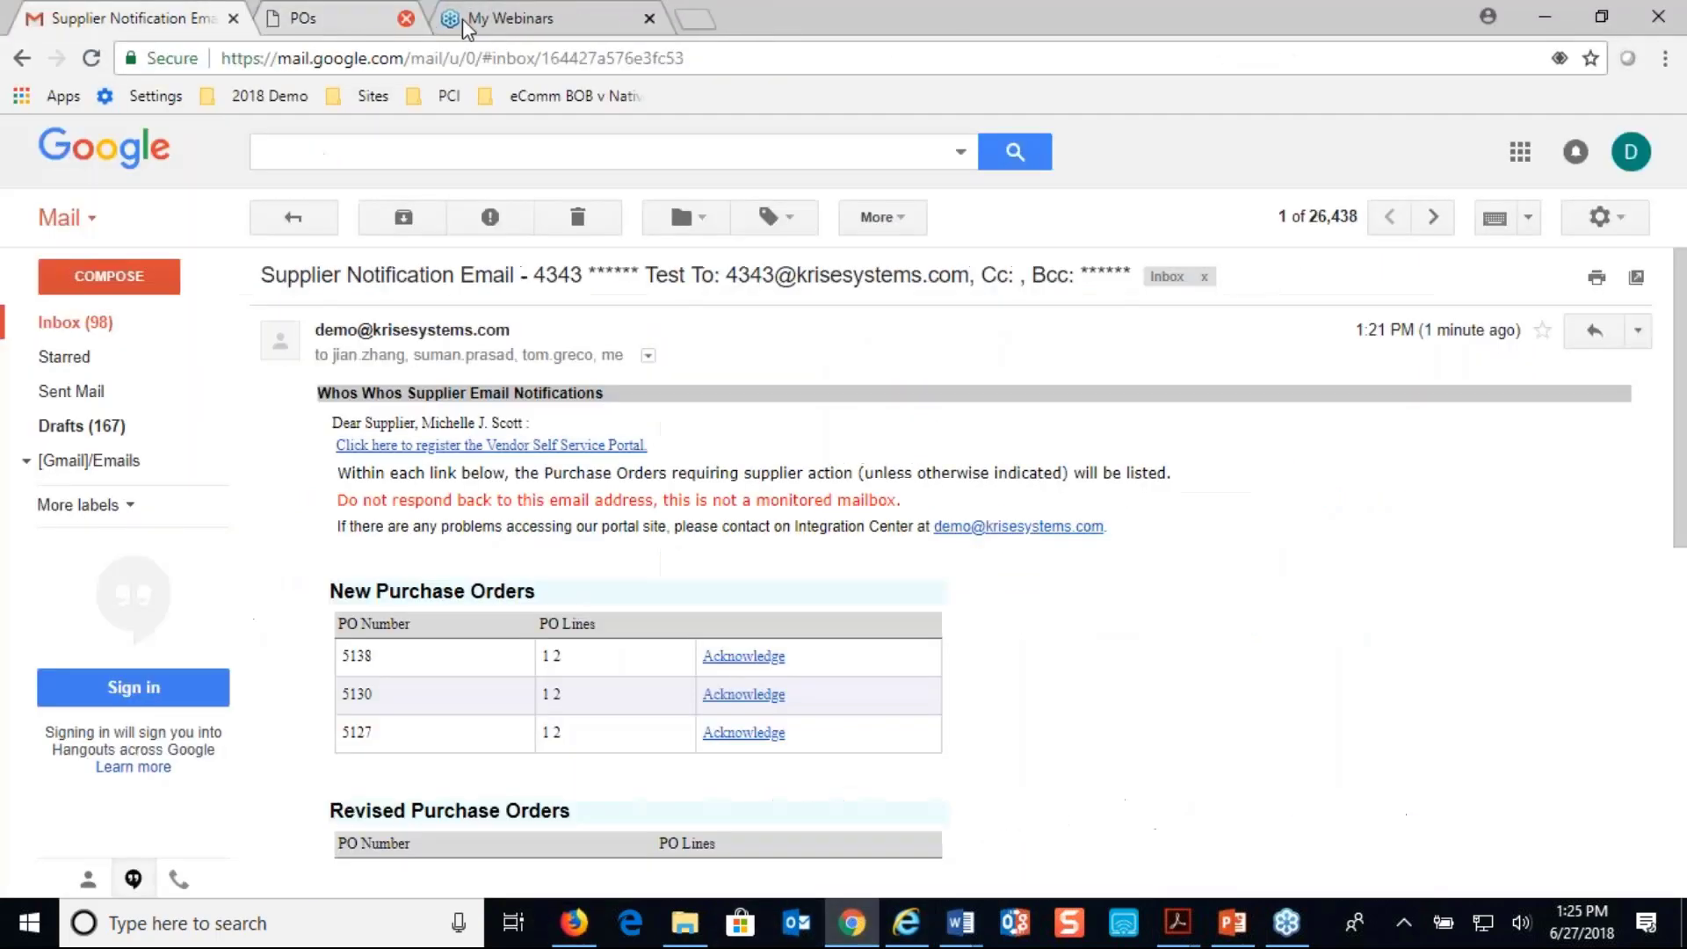
{"action": "left_click", "coordinate": [74, 323]}
{"action": "left_click", "coordinate": [624, 270]}
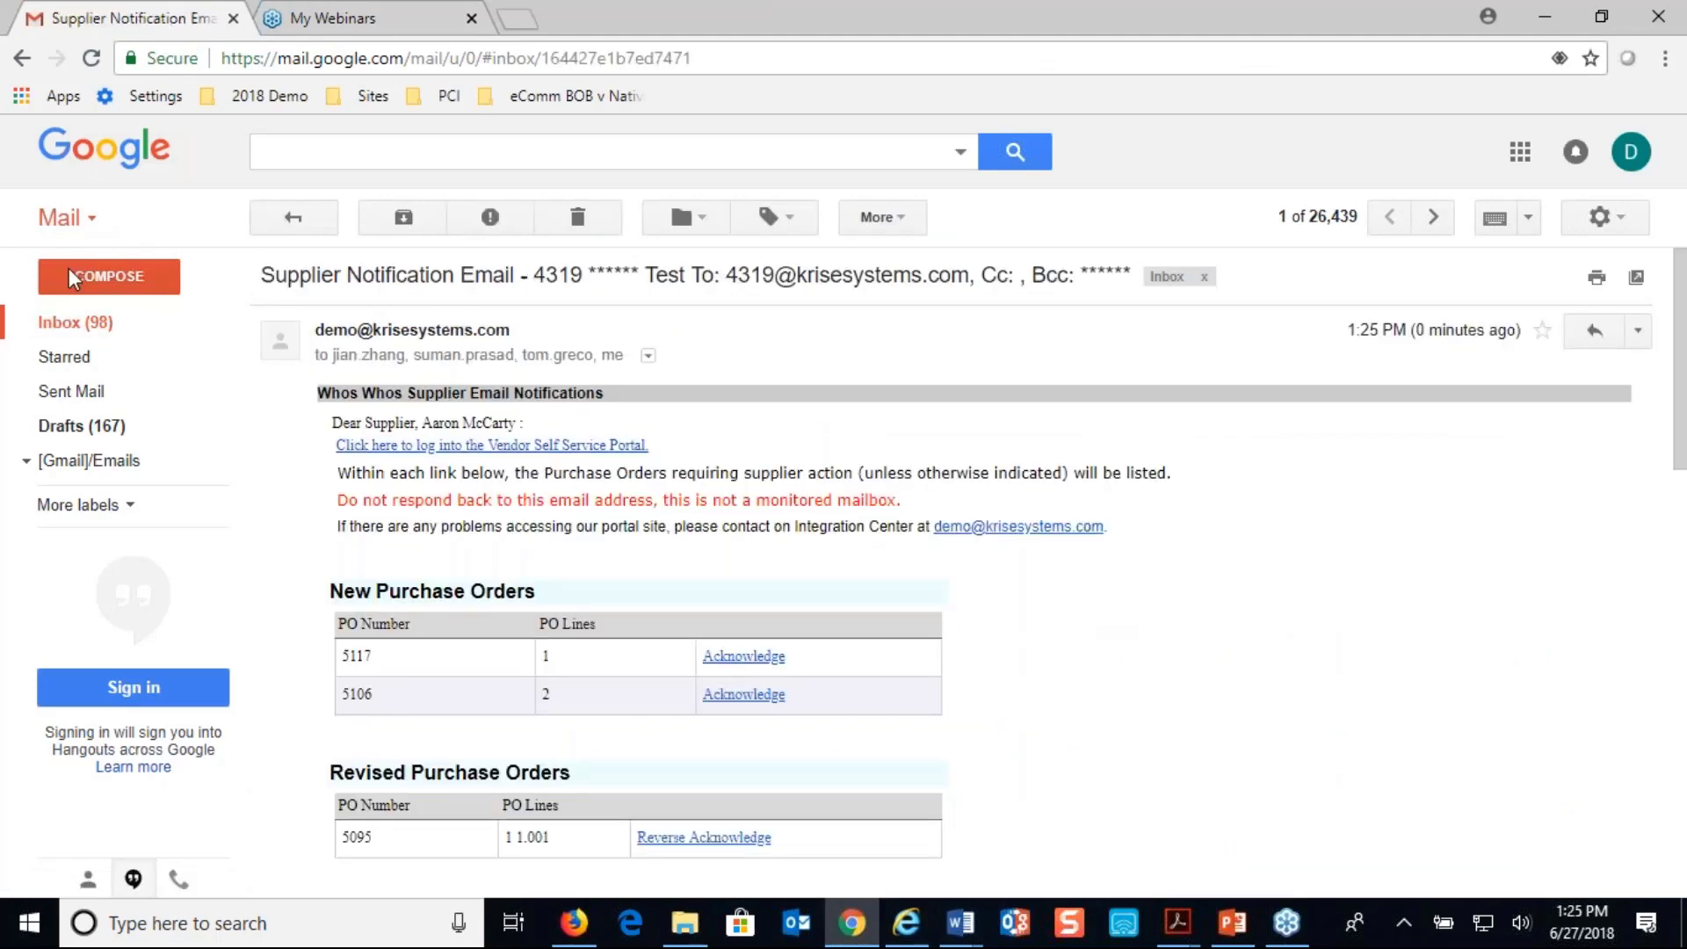
{"action": "left_click", "coordinate": [60, 329]}
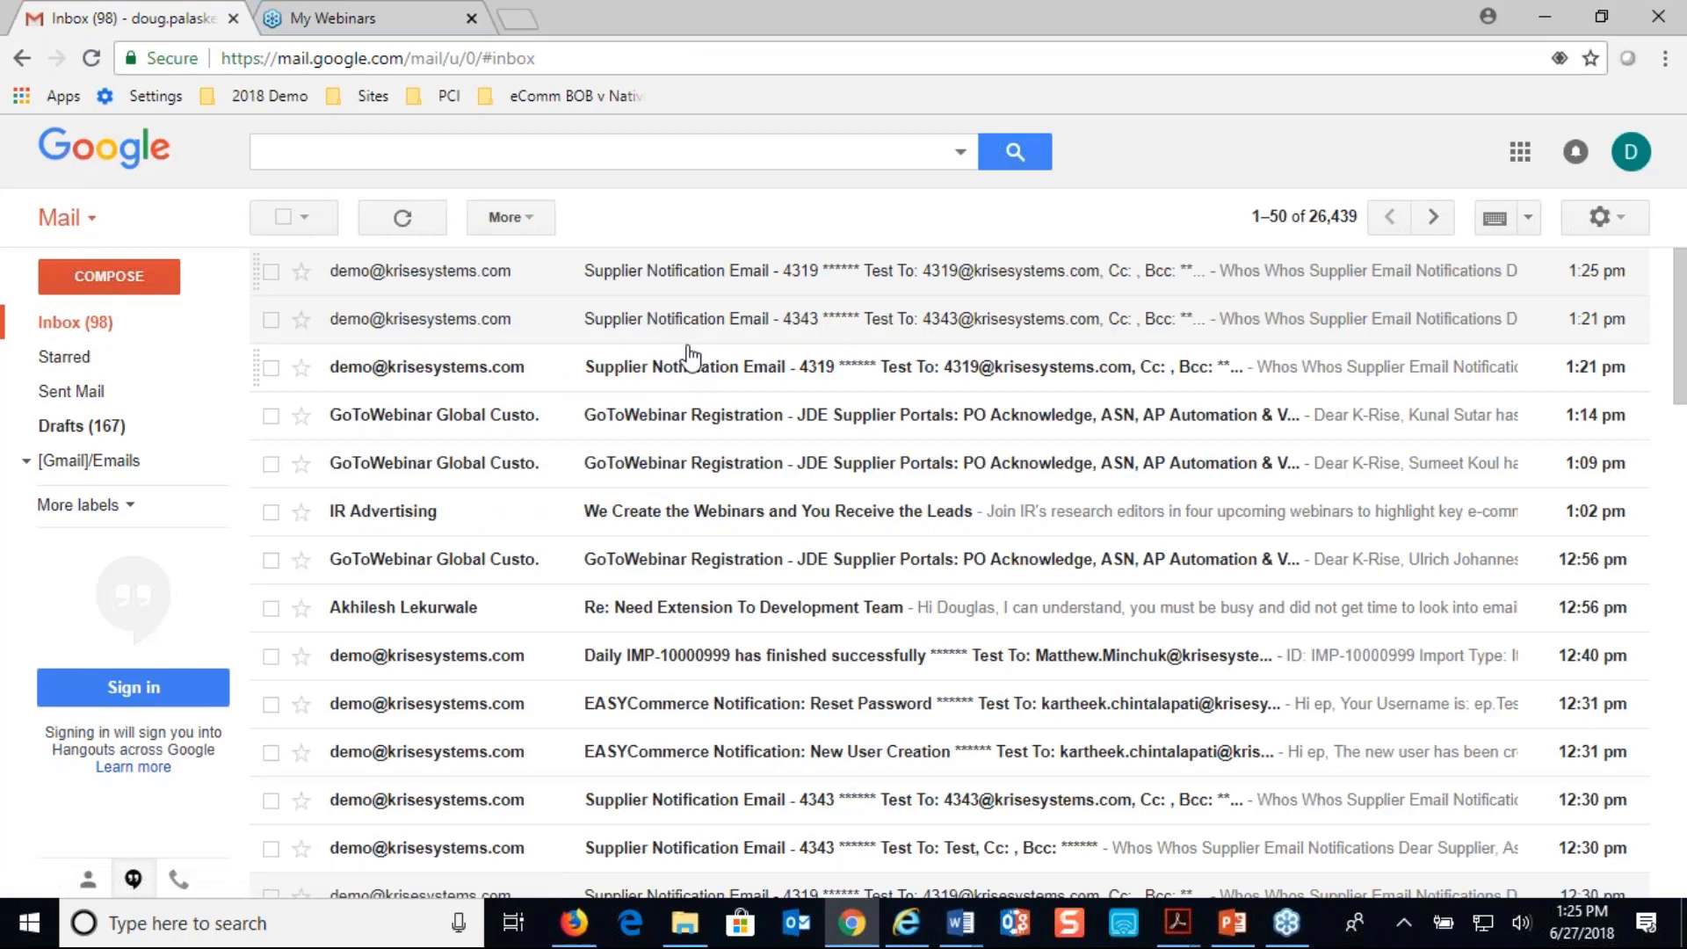
{"action": "left_click", "coordinate": [63, 330]}
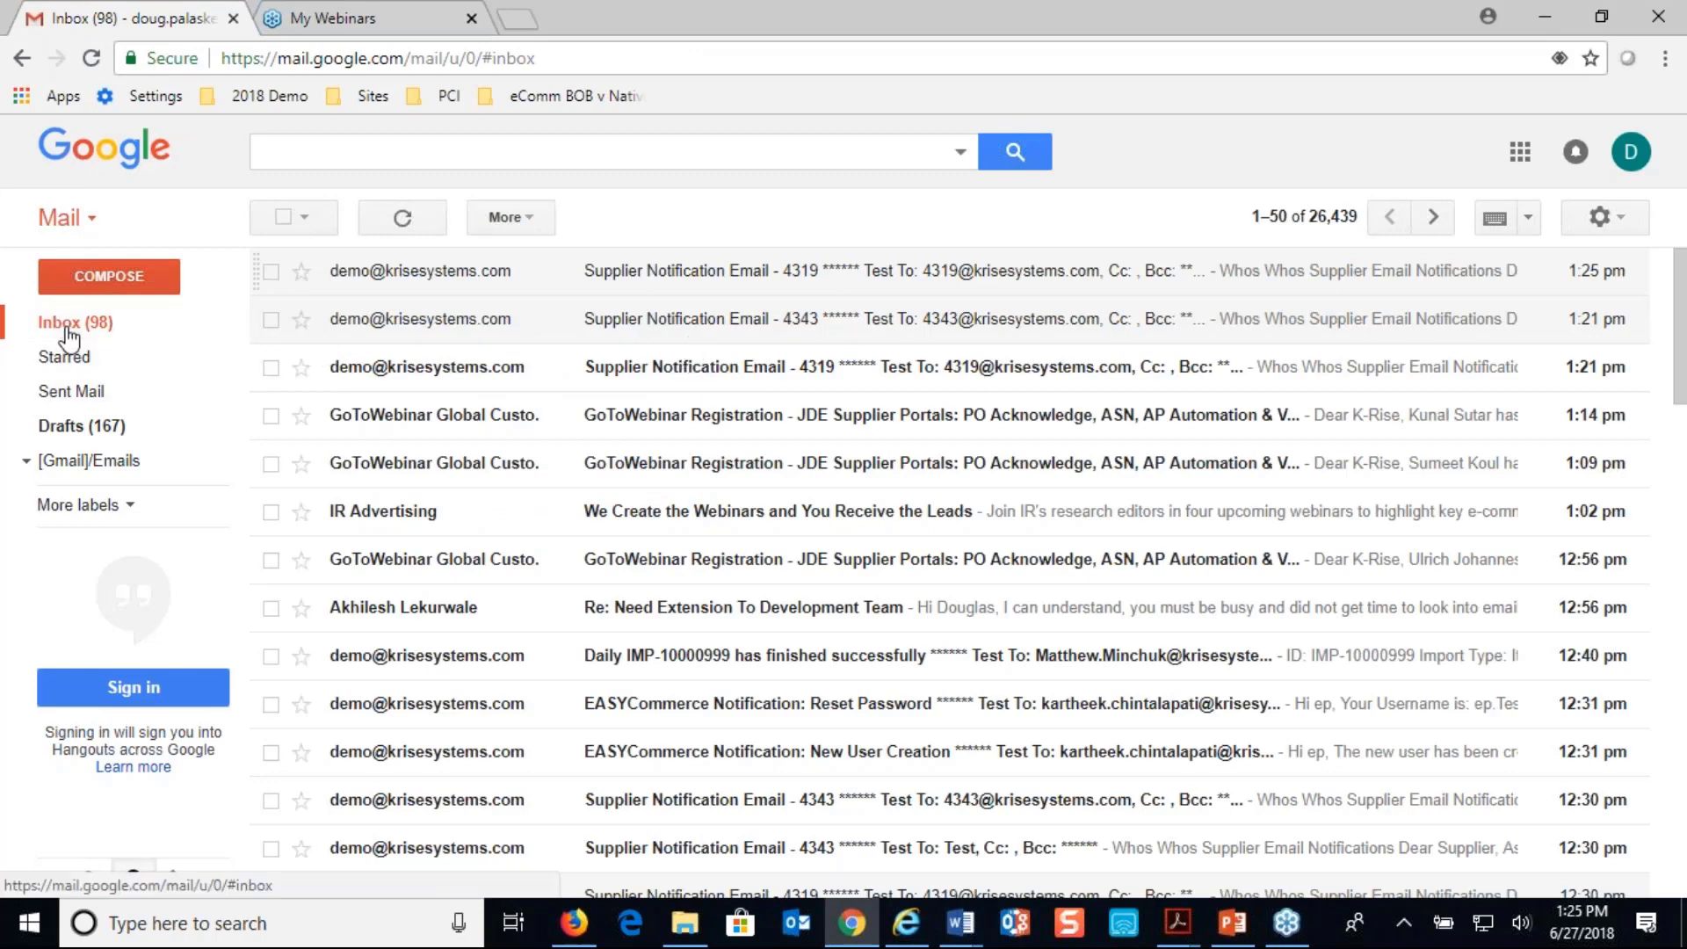
{"action": "left_click", "coordinate": [753, 271]}
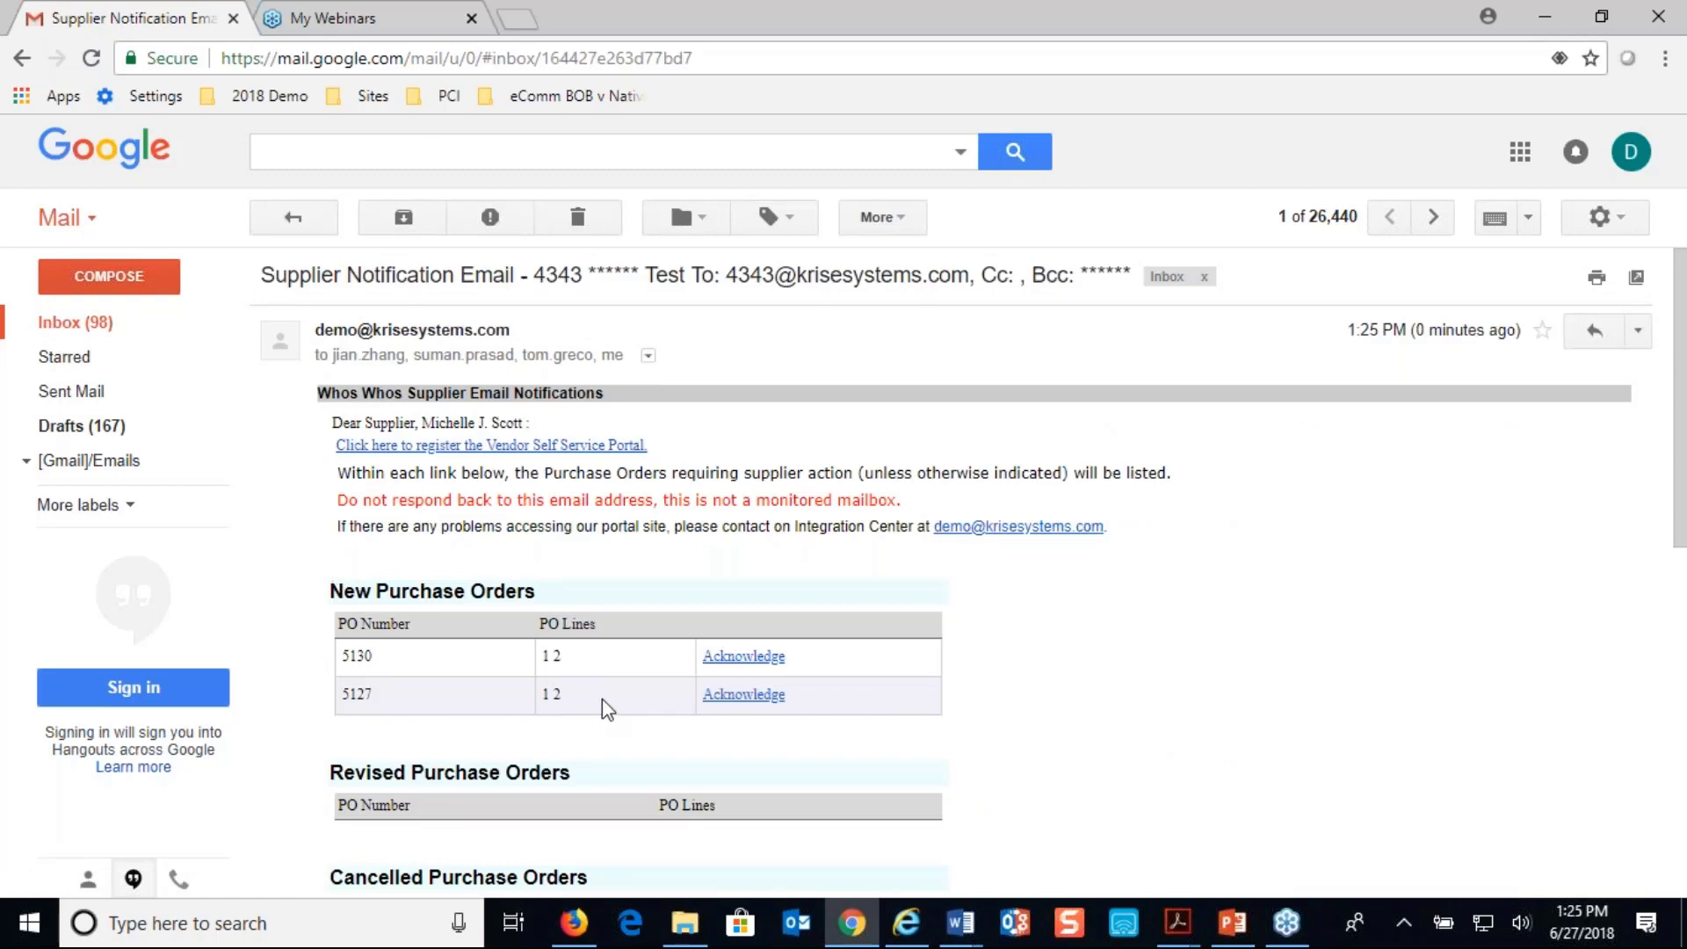
Compare the email's New Purchase Orders and Ready to Invoice Purchase Orders sections to see where the acknowledged order is listed.
{"action": "scroll", "coordinate": [619, 678], "scroll_direction": "down", "scroll_amount": 5}
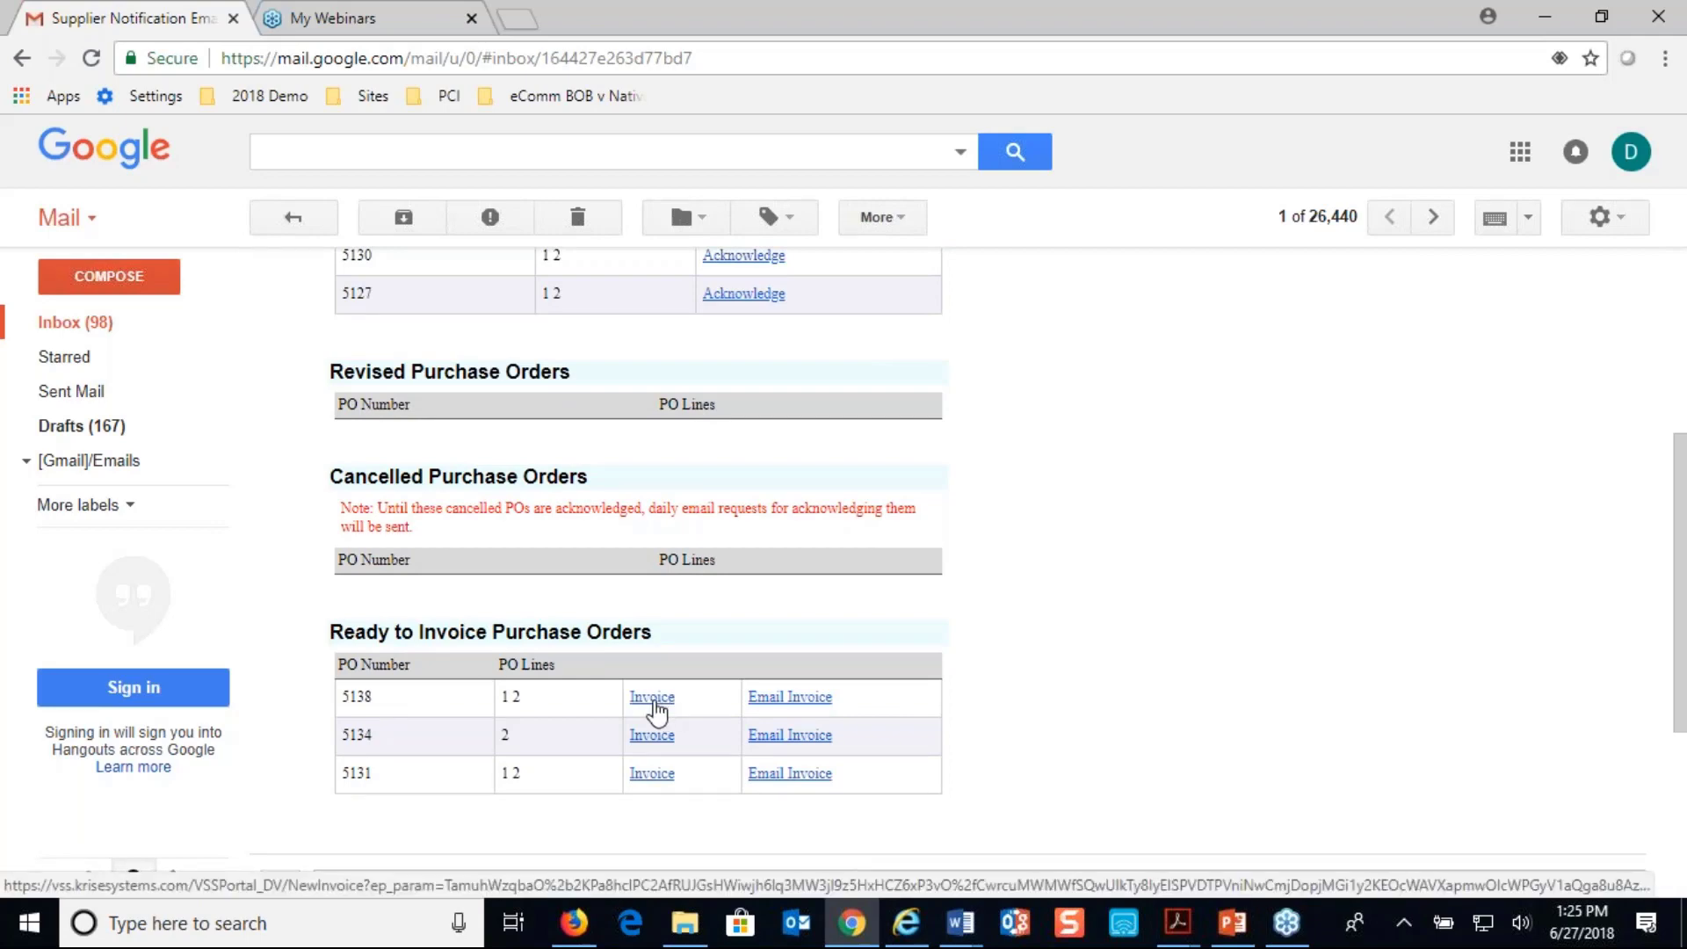
{"action": "scroll", "coordinate": [655, 710], "scroll_direction": "up", "scroll_amount": 5}
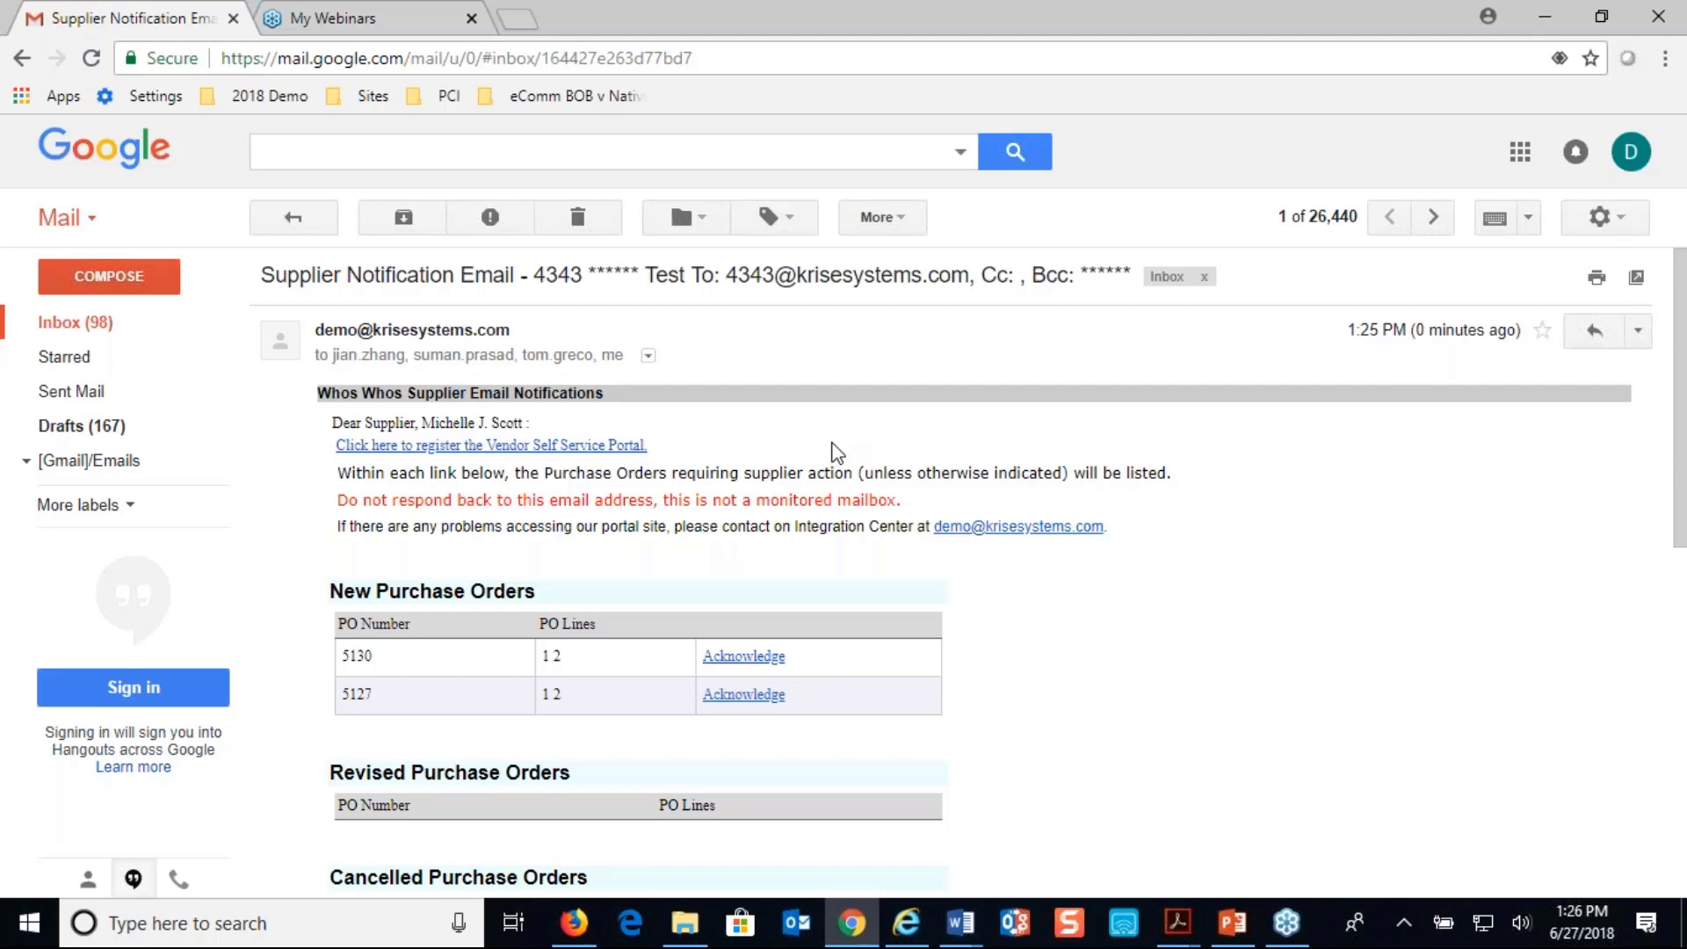
{"action": "scroll", "coordinate": [837, 452], "scroll_direction": "down", "scroll_amount": 7}
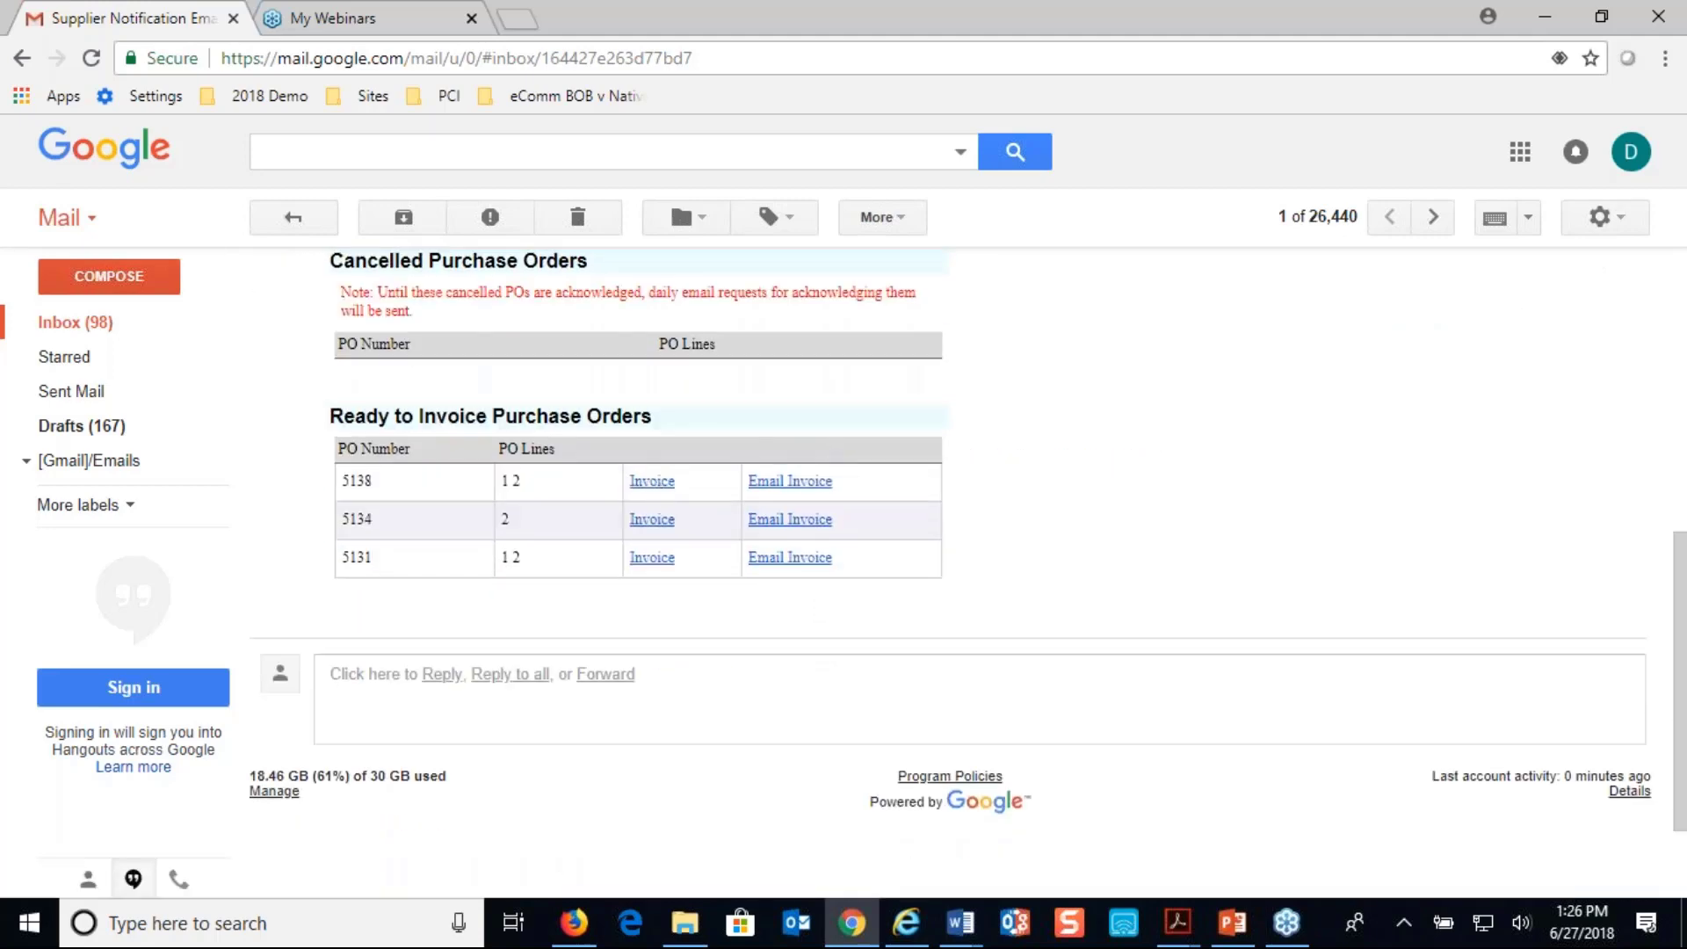
Open the invoice form for the acknowledged order from Ready to Invoice Purchase Orders and enter an invoice number combining INV- with the order number.
{"action": "left_click", "coordinate": [651, 482]}
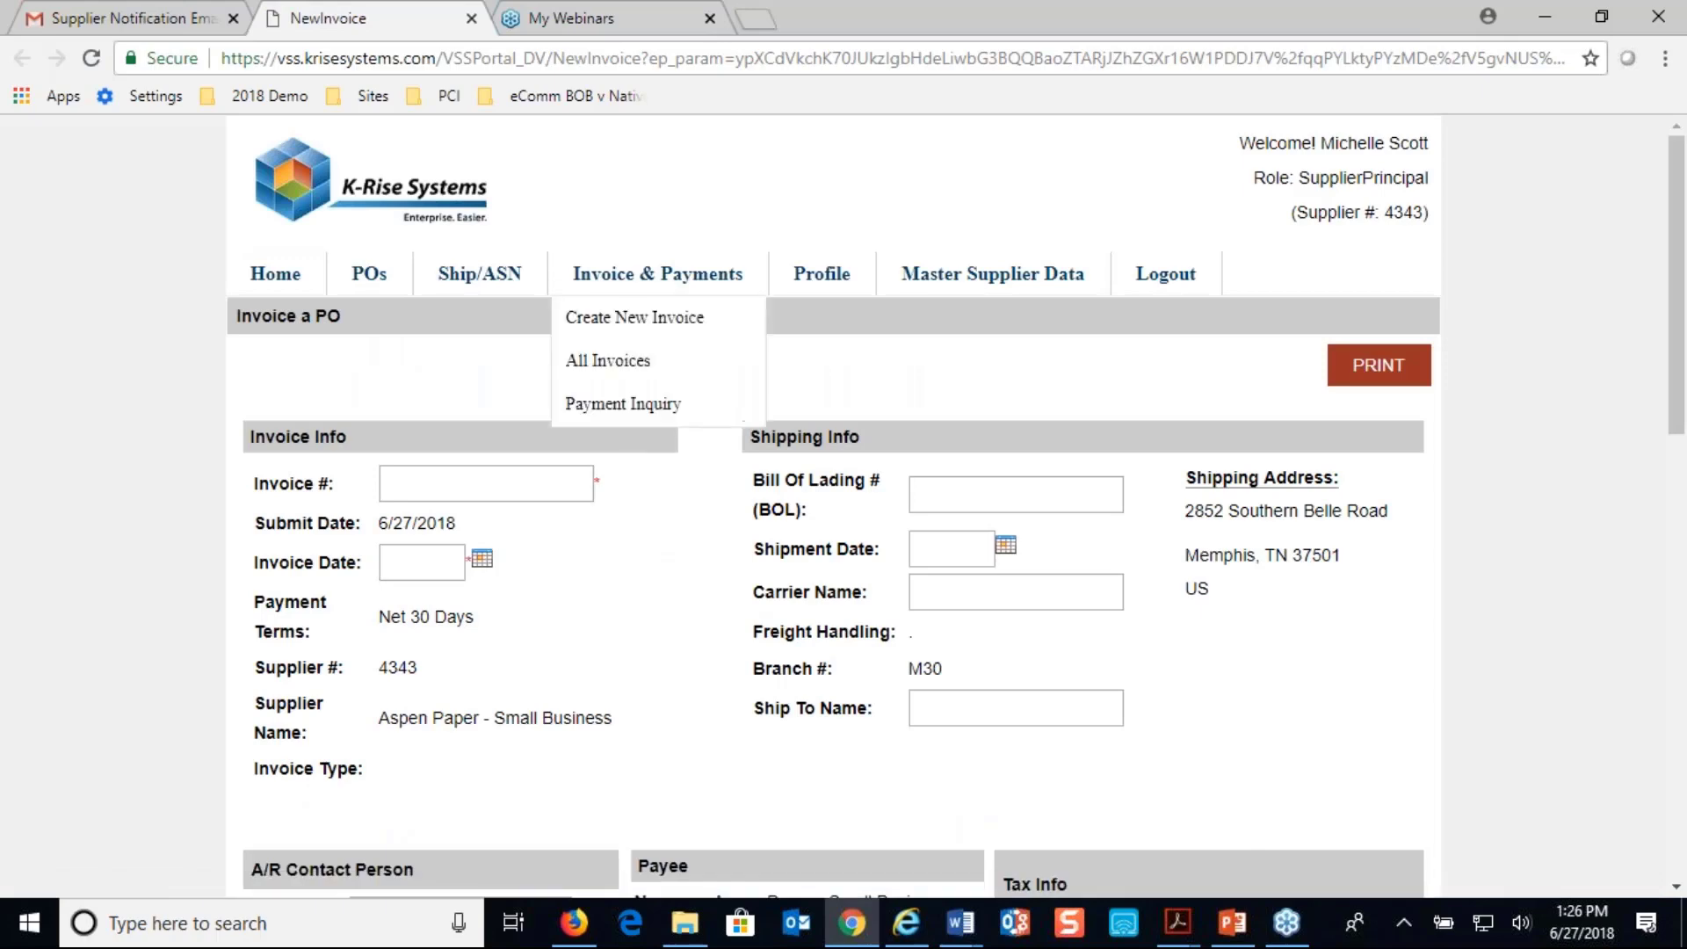
{"action": "left_click", "coordinate": [487, 489]}
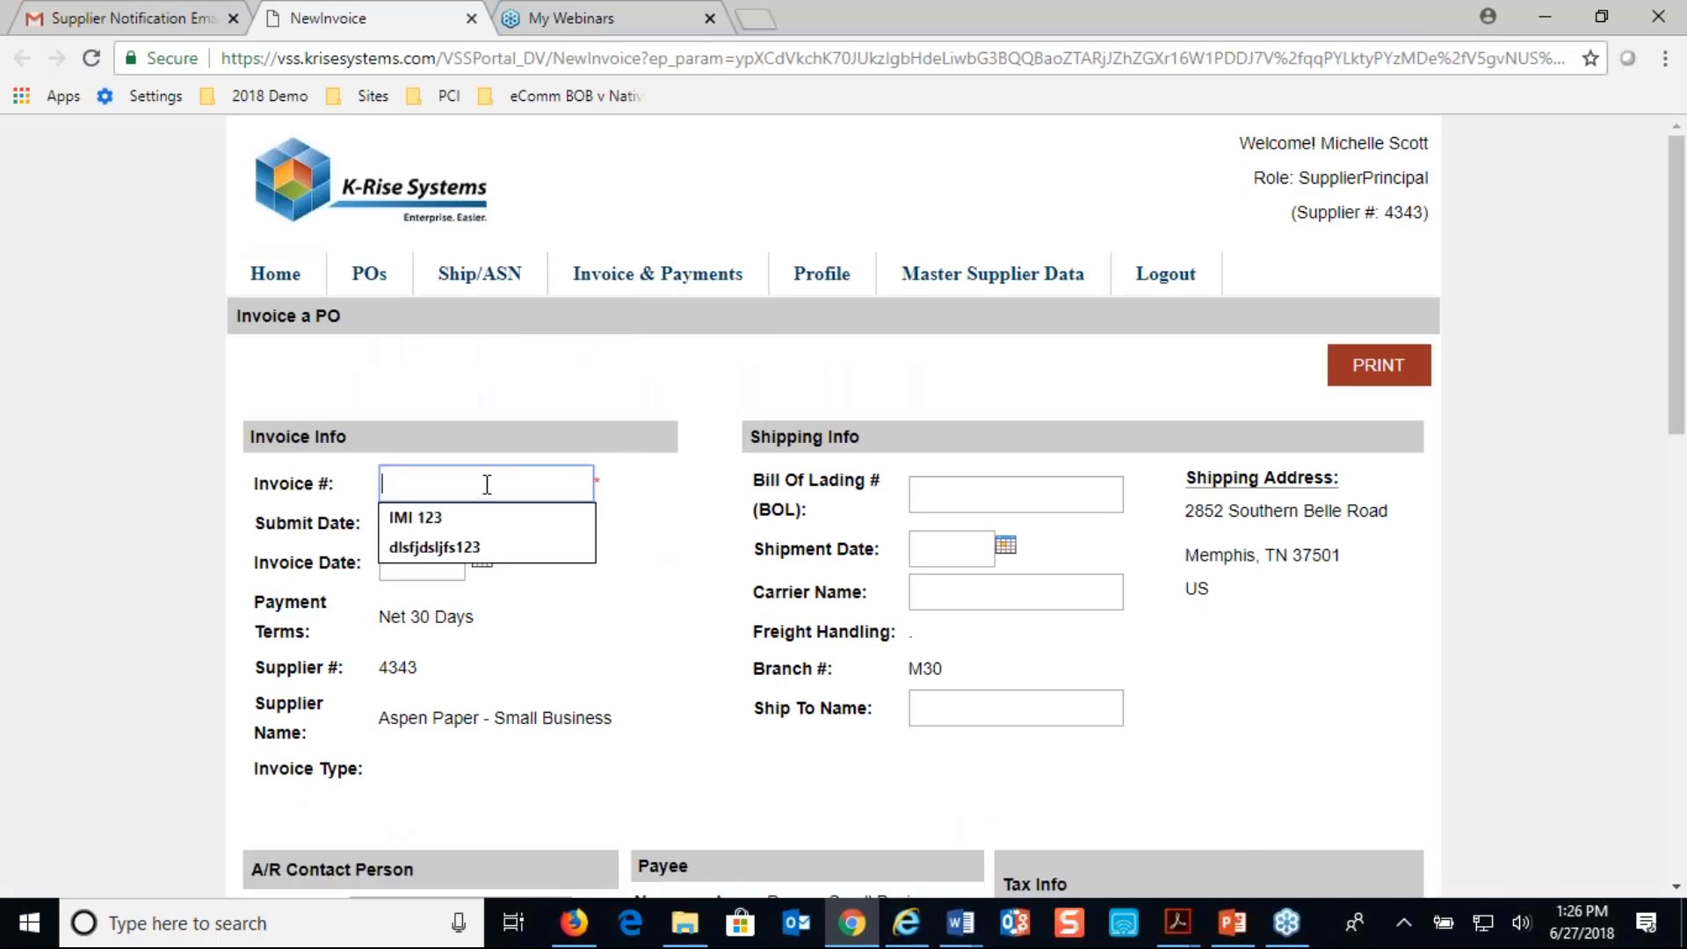
{"action": "type", "text": "INV"}
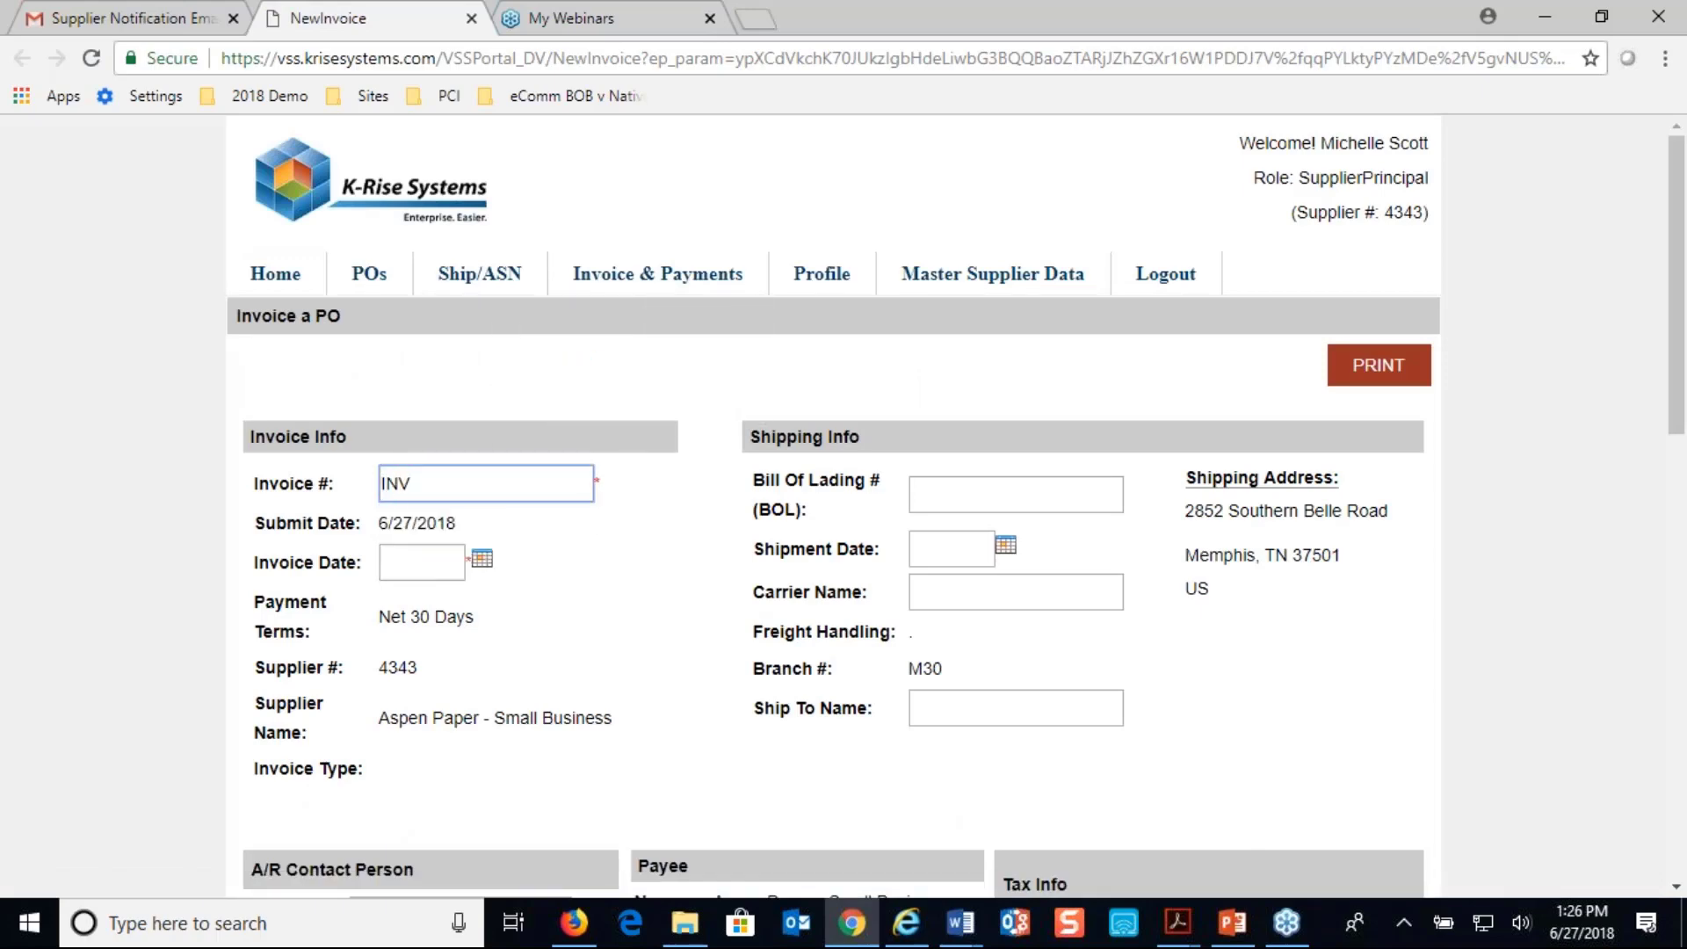
{"action": "type", "text": "-5138"}
{"action": "key", "text": "Tab"}
{"action": "scroll", "coordinate": [955, 506], "scroll_direction": "down", "scroll_amount": 2}
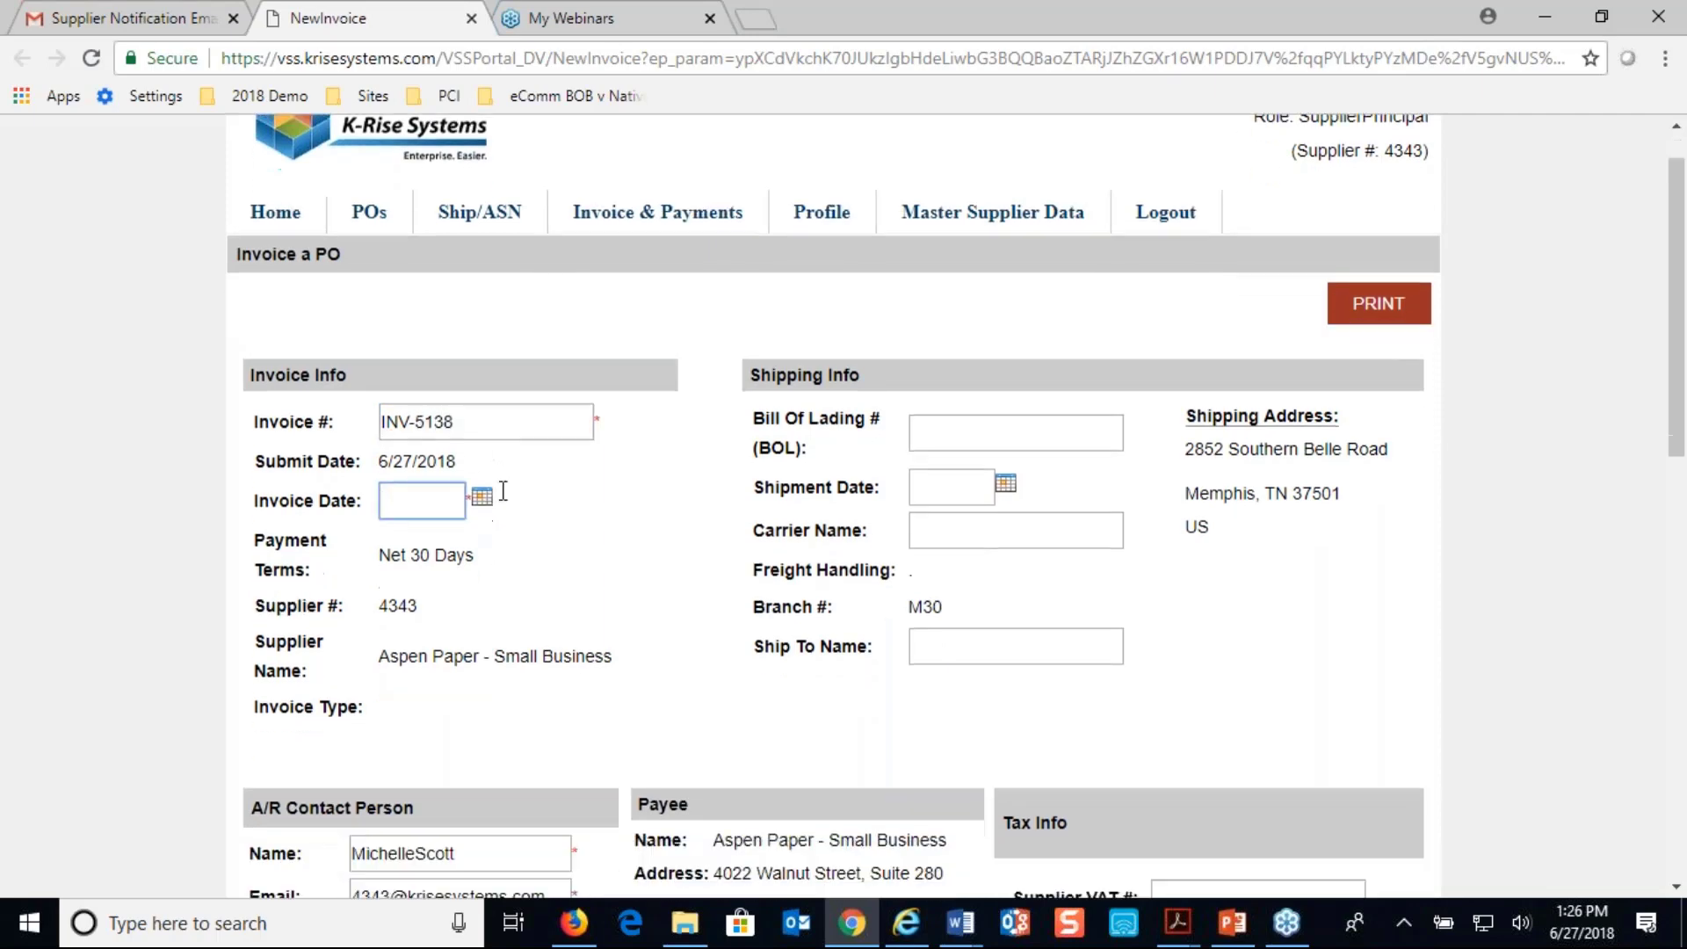
Set the invoice date to June 27, 2018.
{"action": "scroll", "coordinate": [501, 463], "scroll_direction": "down", "scroll_amount": 1}
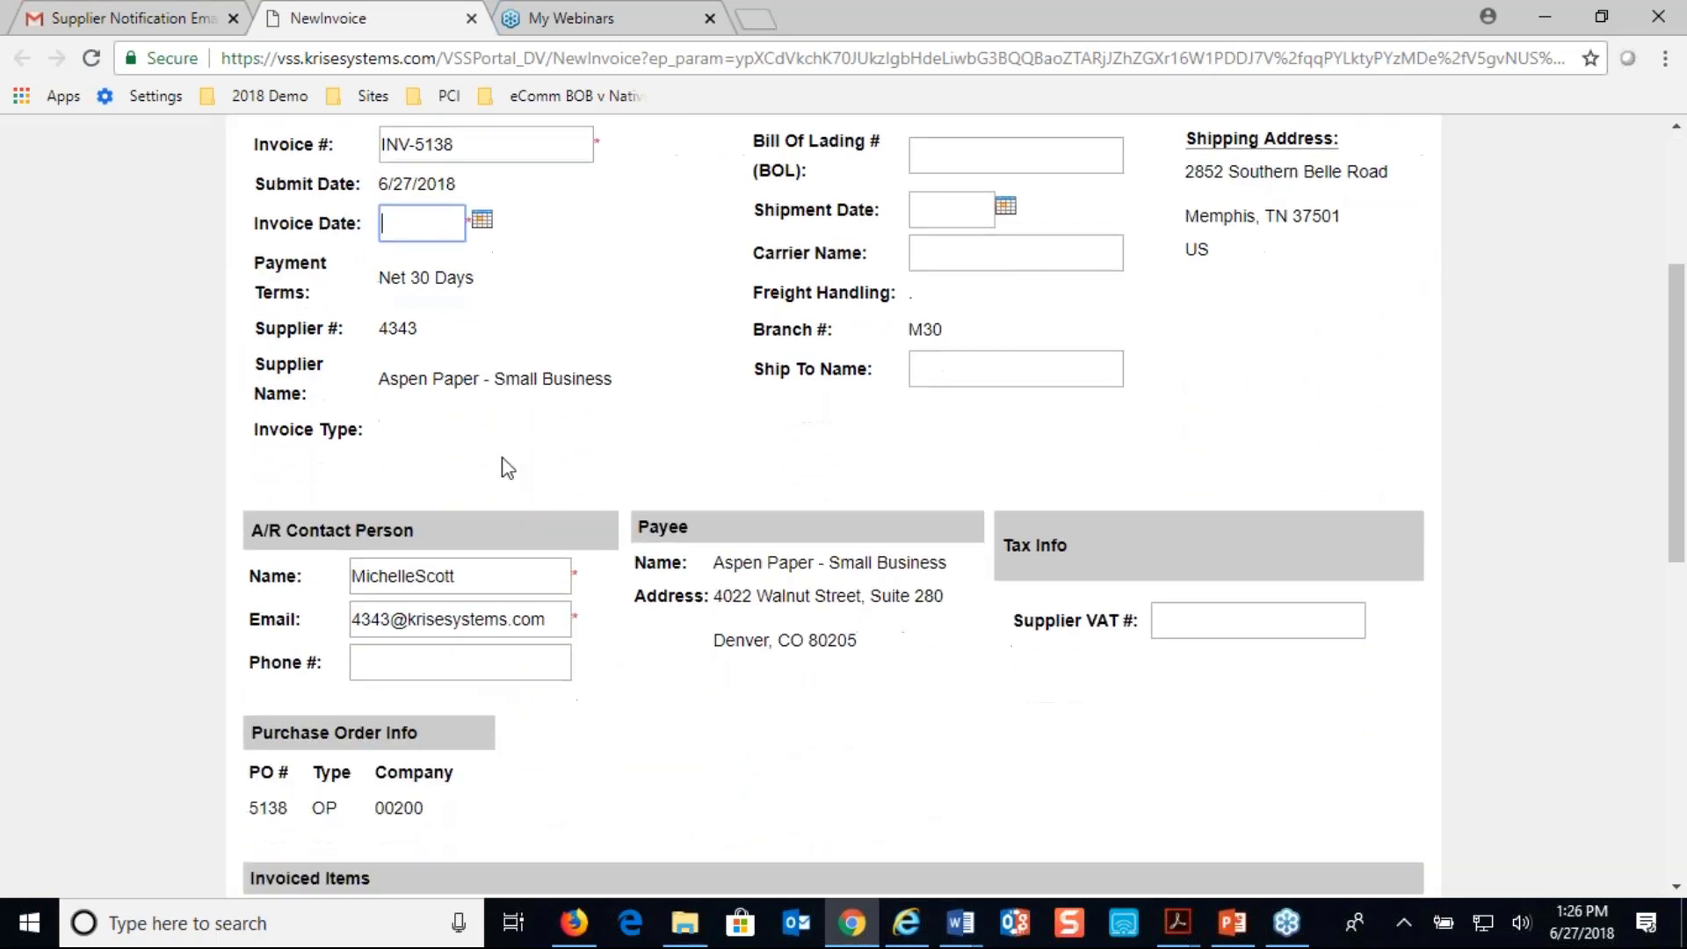
{"action": "left_click", "coordinate": [483, 225]}
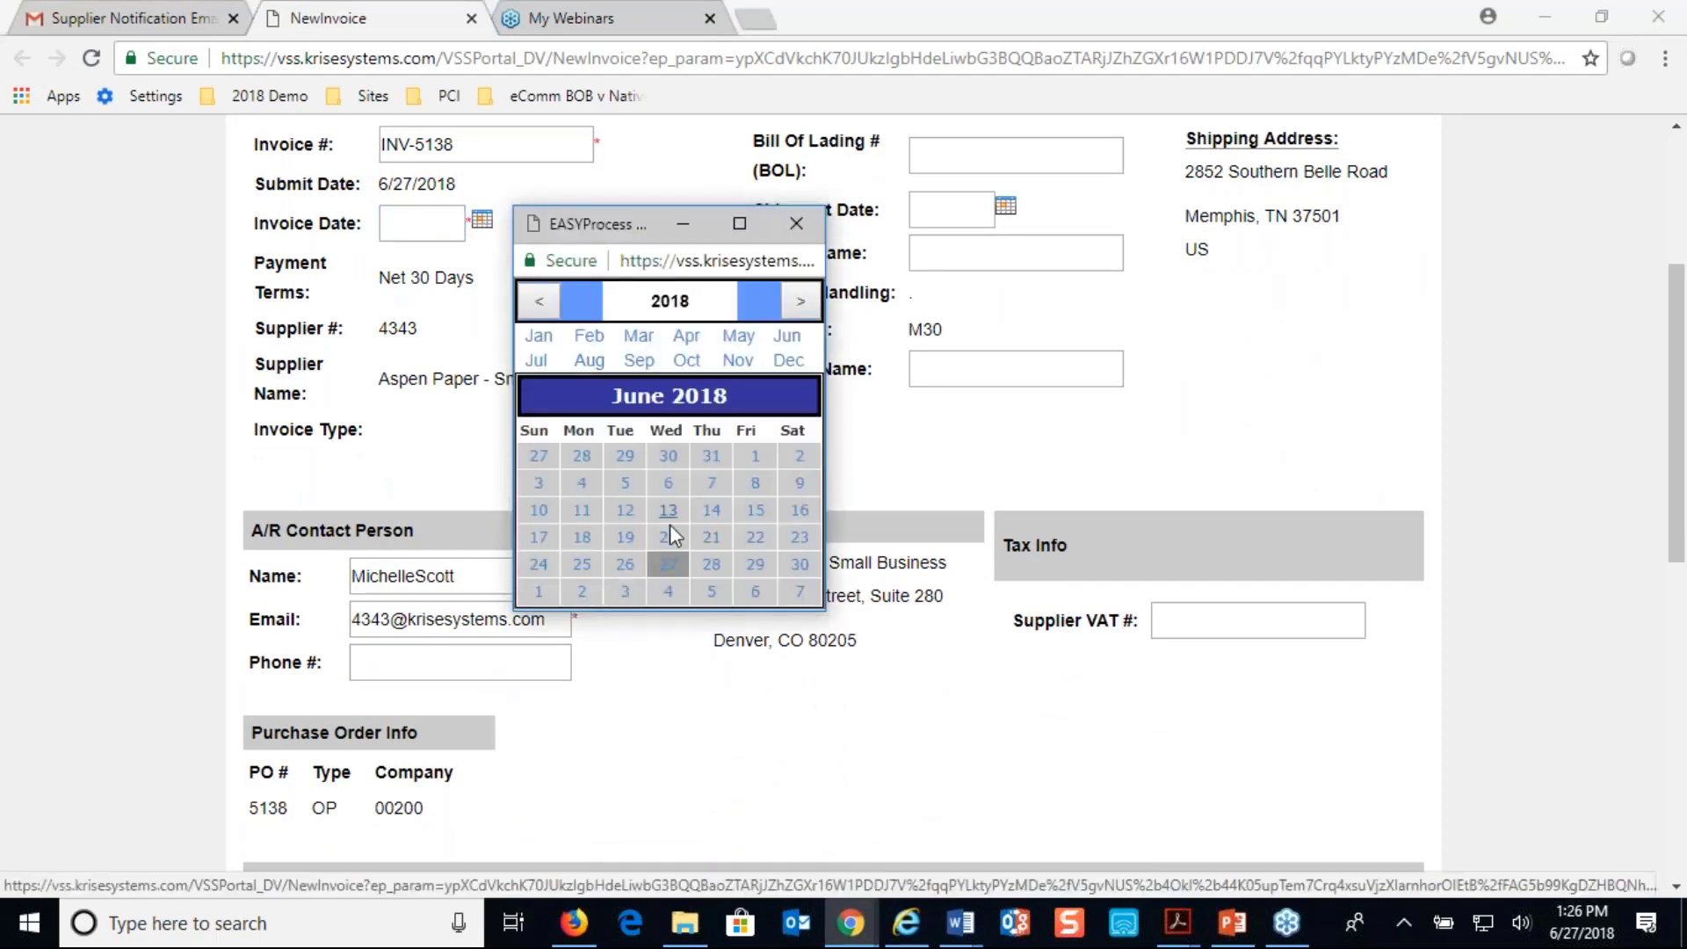
{"action": "left_click", "coordinate": [666, 557]}
Include both invoiced item lines and enter a quantity invoiced of 2 for M001 and 3 for P001.
{"action": "scroll", "coordinate": [666, 557], "scroll_direction": "down", "scroll_amount": 5}
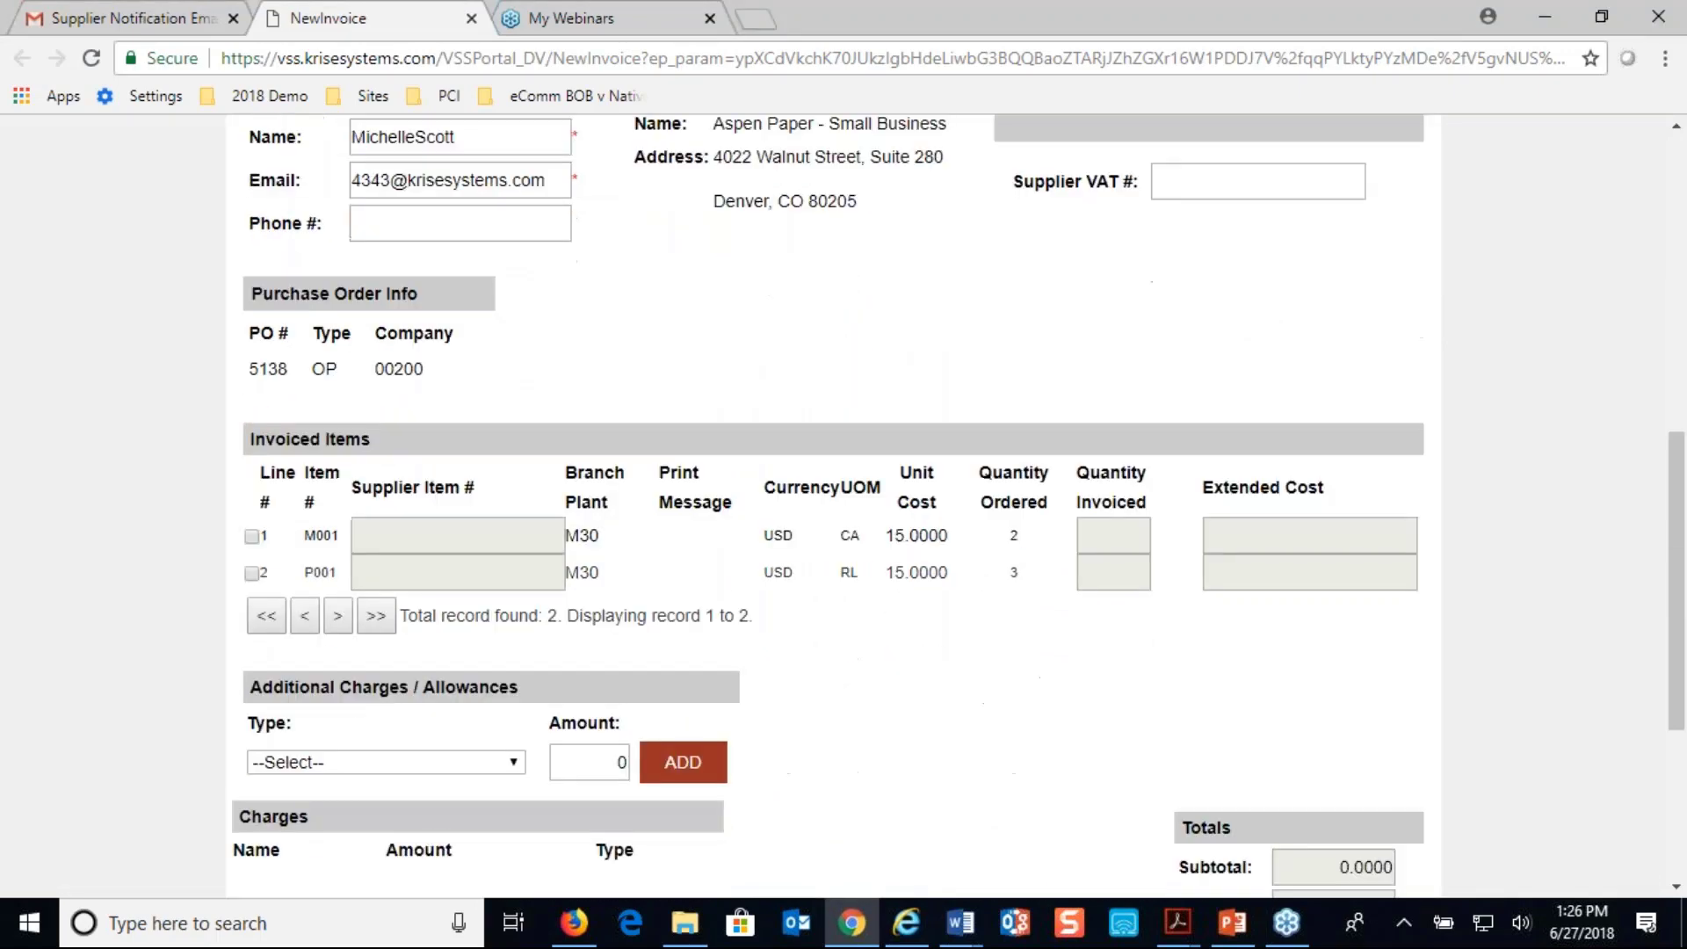
{"action": "left_click", "coordinate": [252, 513]}
{"action": "left_click", "coordinate": [252, 550]}
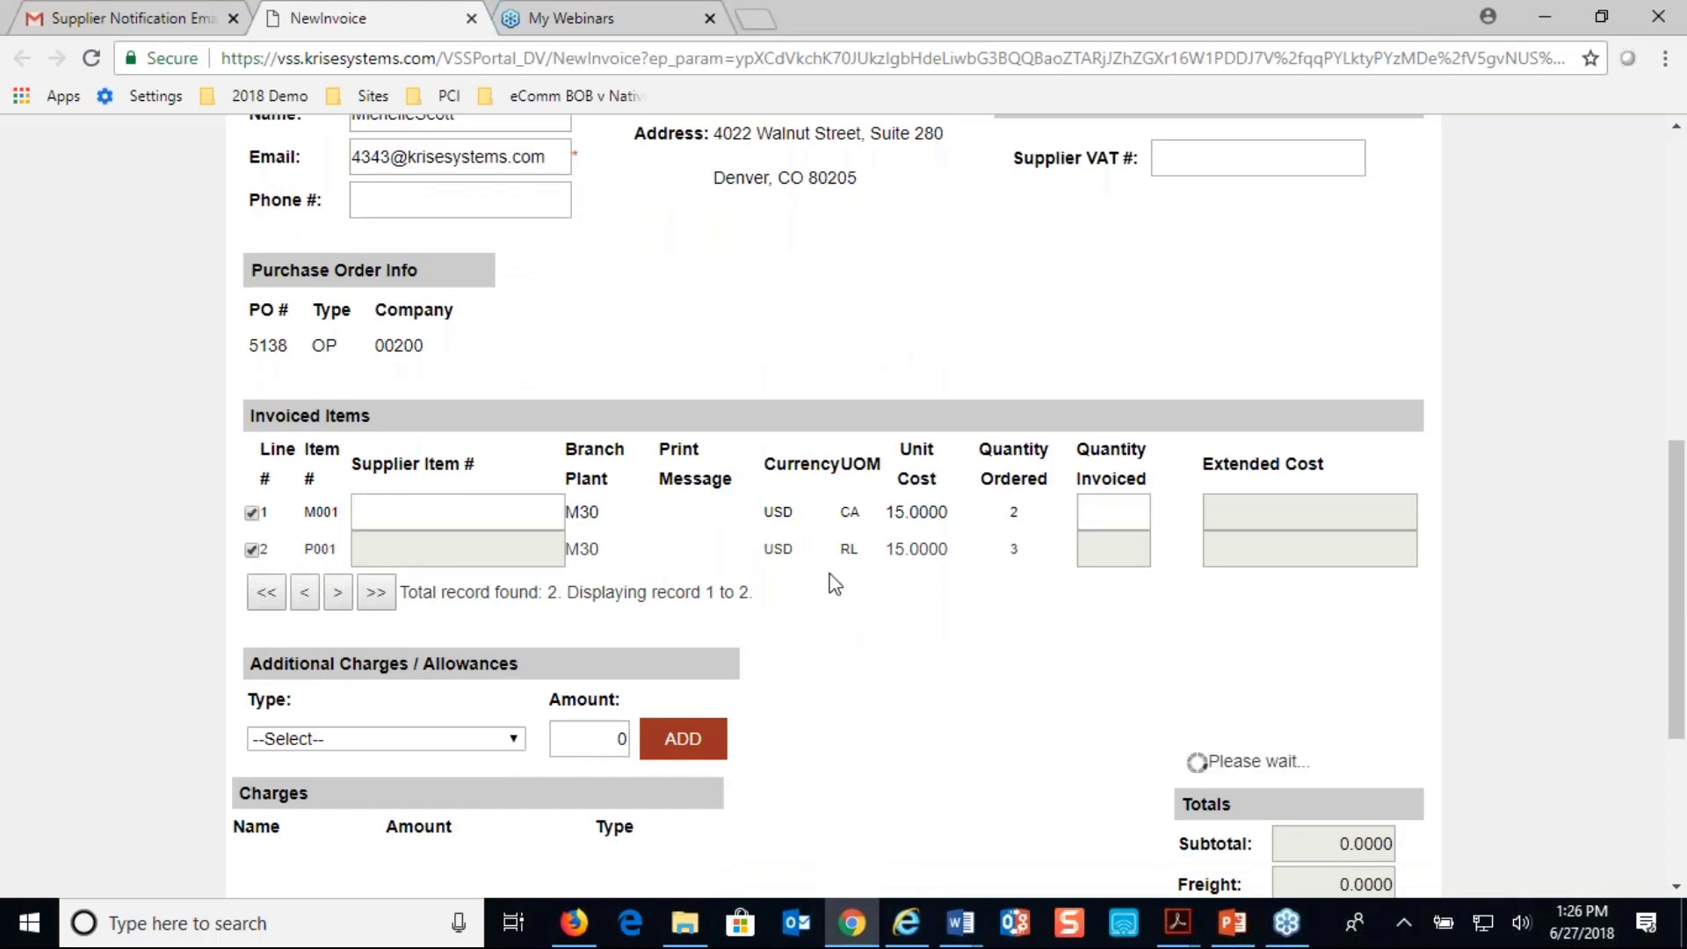
{"action": "left_click", "coordinate": [1094, 510]}
{"action": "type", "text": "2"}
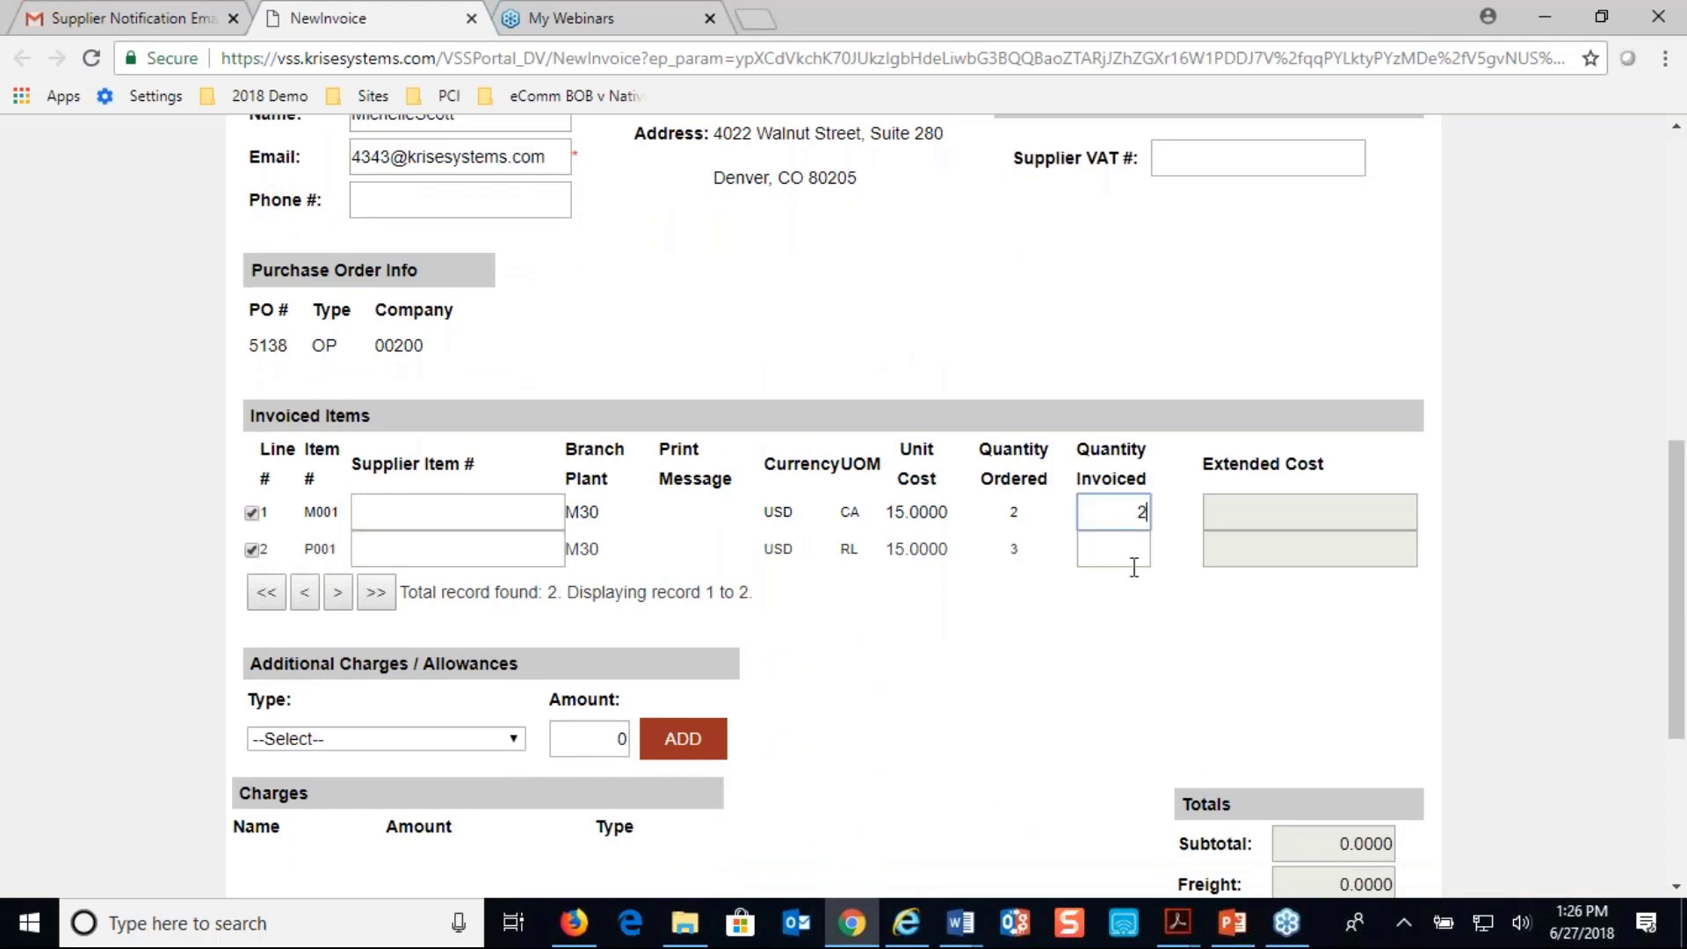
{"action": "left_click", "coordinate": [1133, 554]}
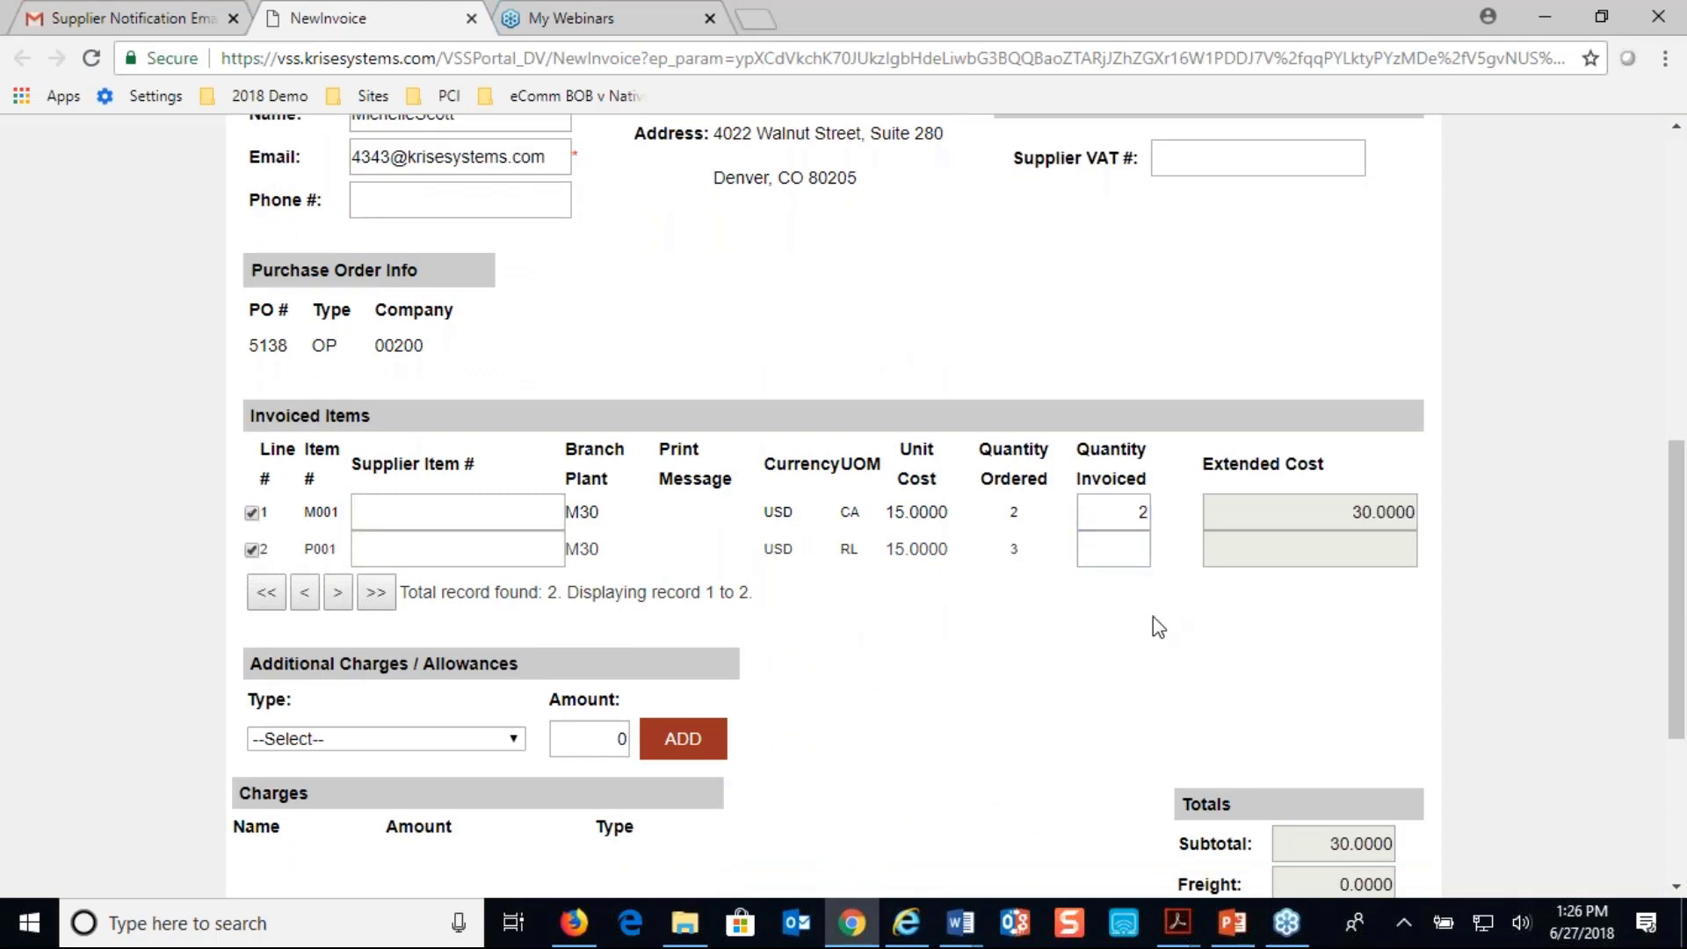
{"action": "left_click", "coordinate": [1136, 550]}
{"action": "type", "text": "3"}
{"action": "key", "text": "Tab"}
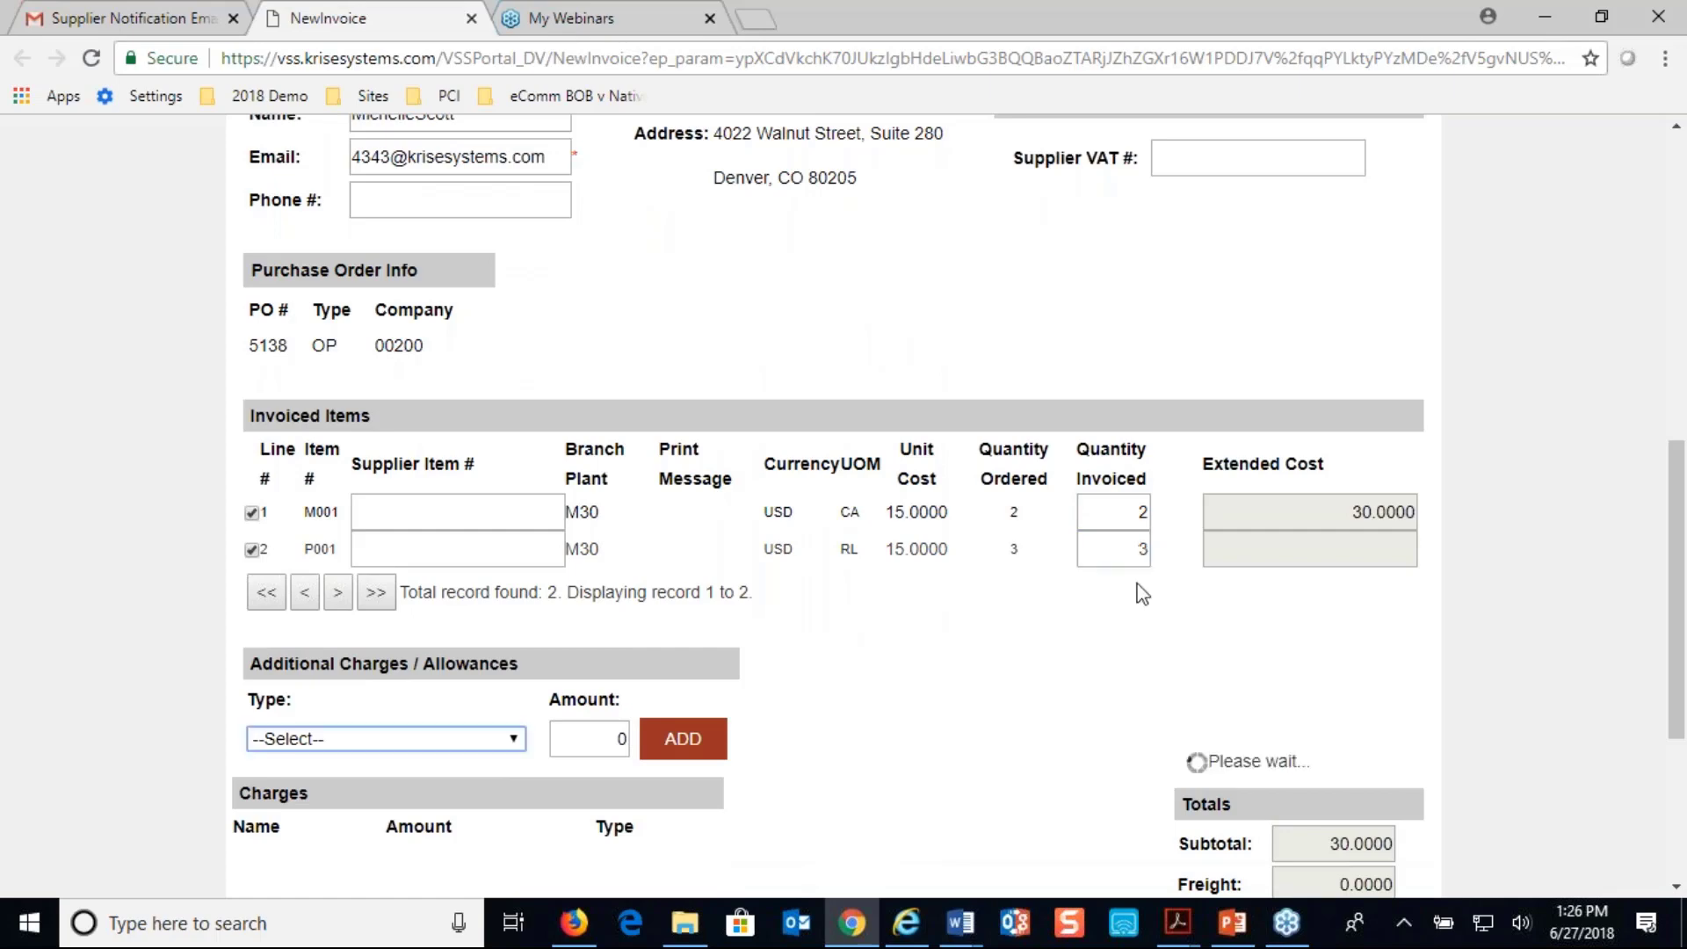
Look through the Additional Charges / Allowances types without choosing one, and save and submit the invoice.
{"action": "scroll", "coordinate": [1142, 611], "scroll_direction": "down", "scroll_amount": 4}
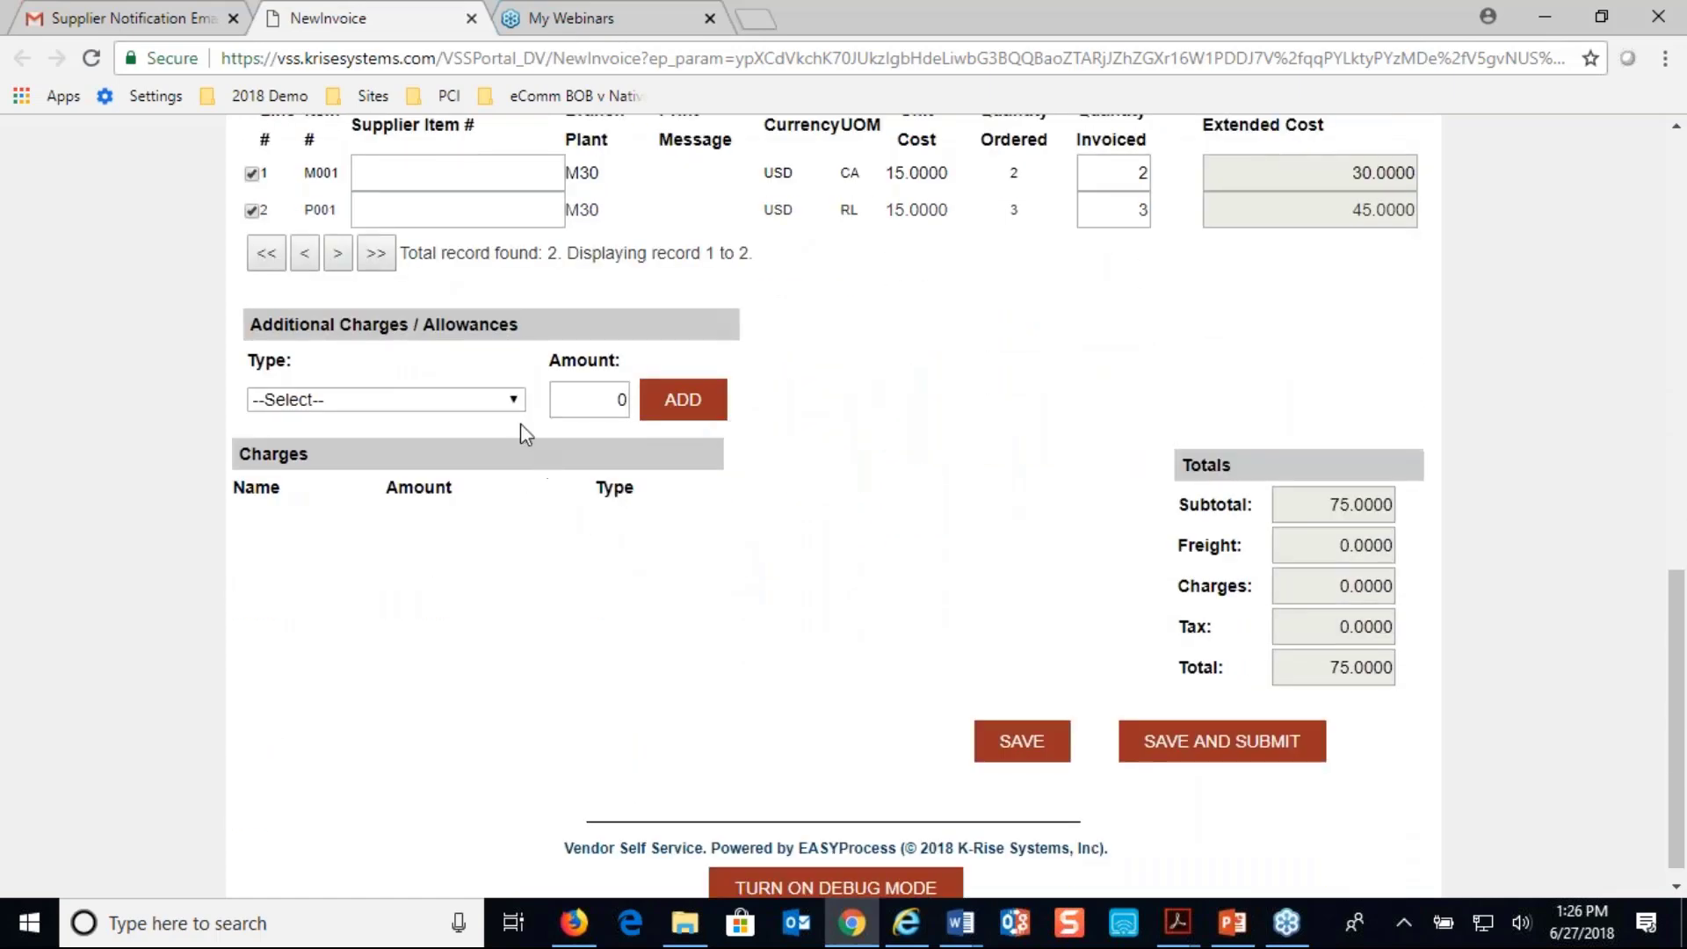
{"action": "left_click", "coordinate": [508, 400]}
{"action": "left_click", "coordinate": [508, 401]}
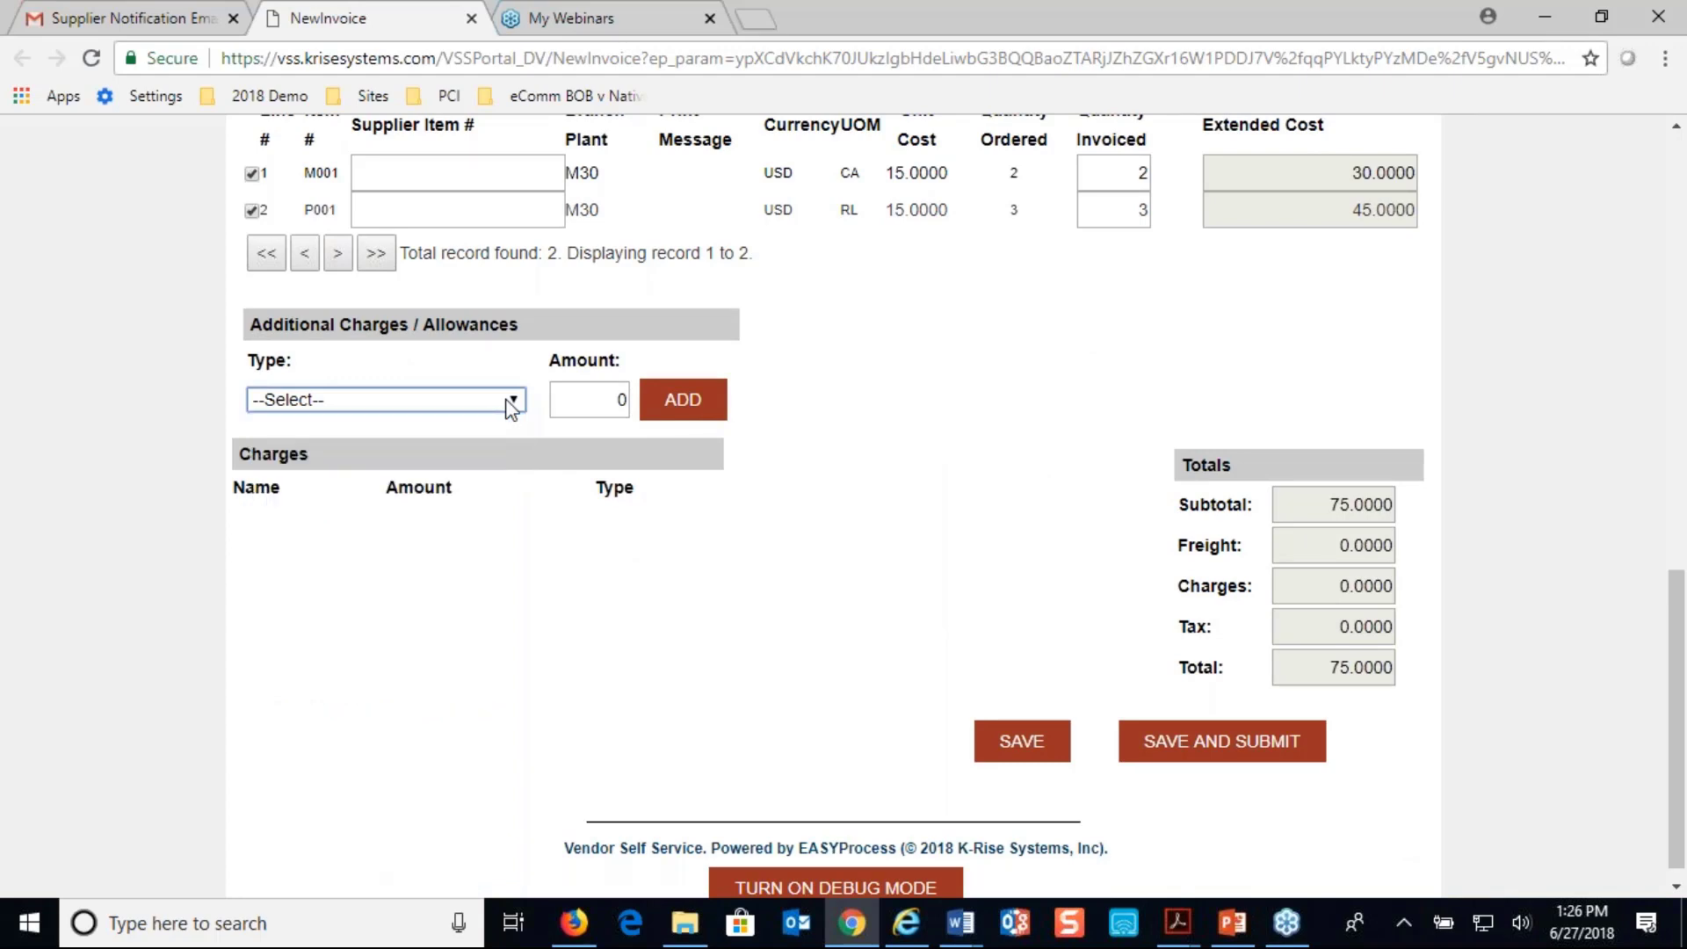
{"action": "left_click", "coordinate": [518, 404]}
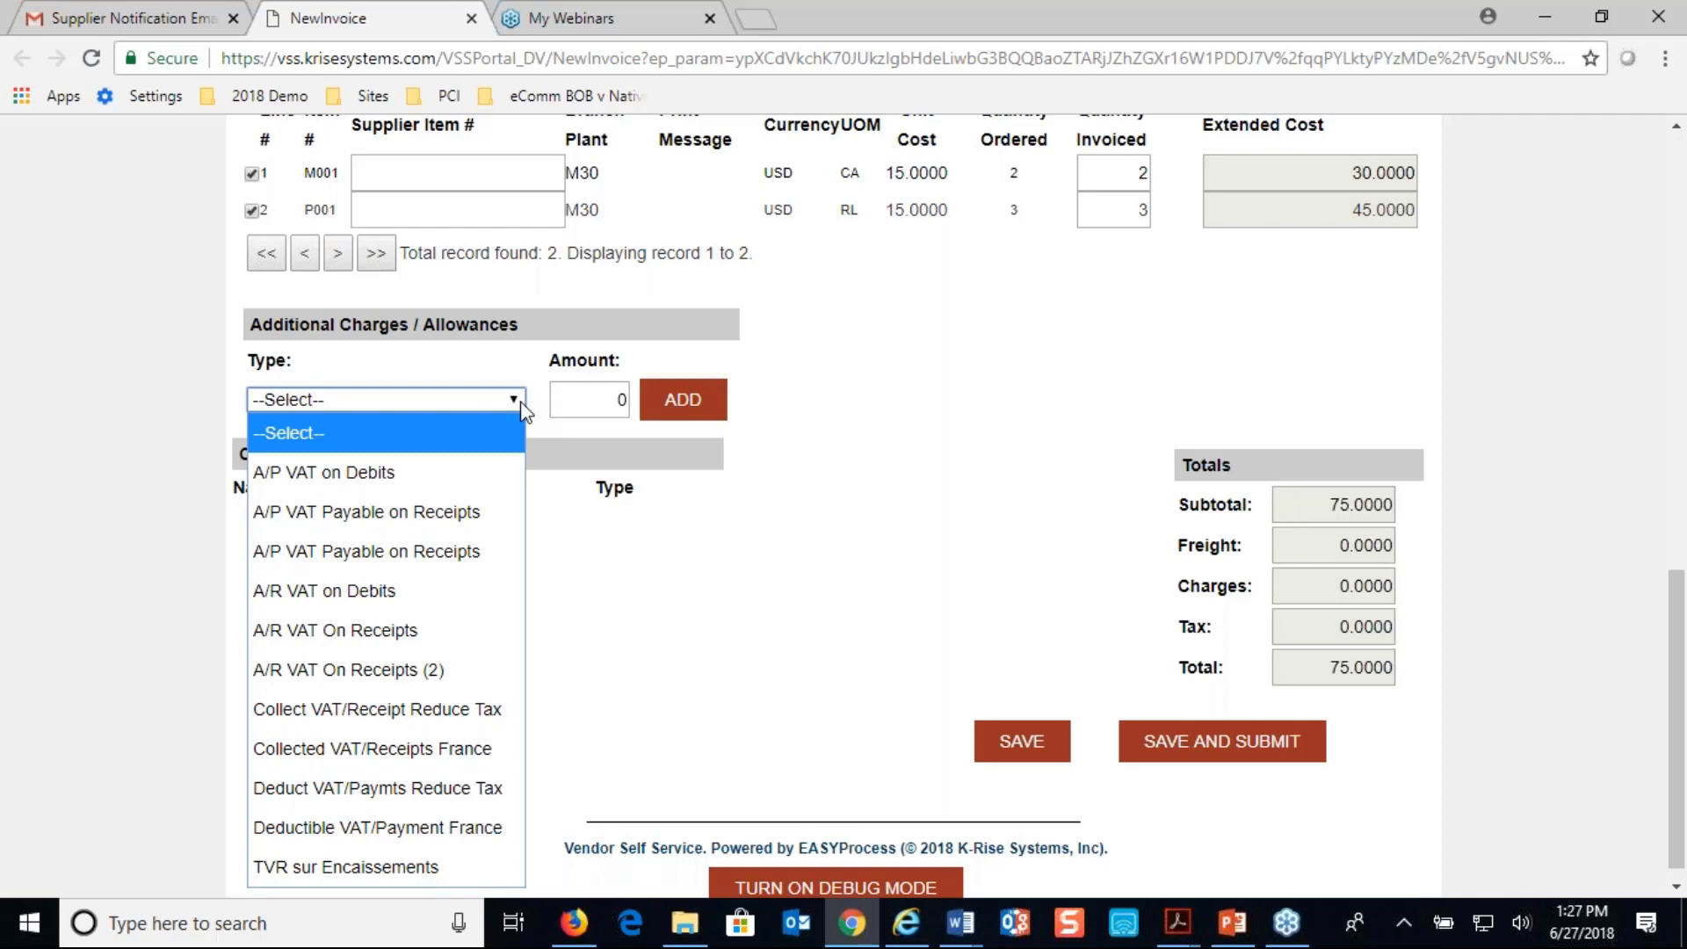
{"action": "left_click", "coordinate": [522, 409]}
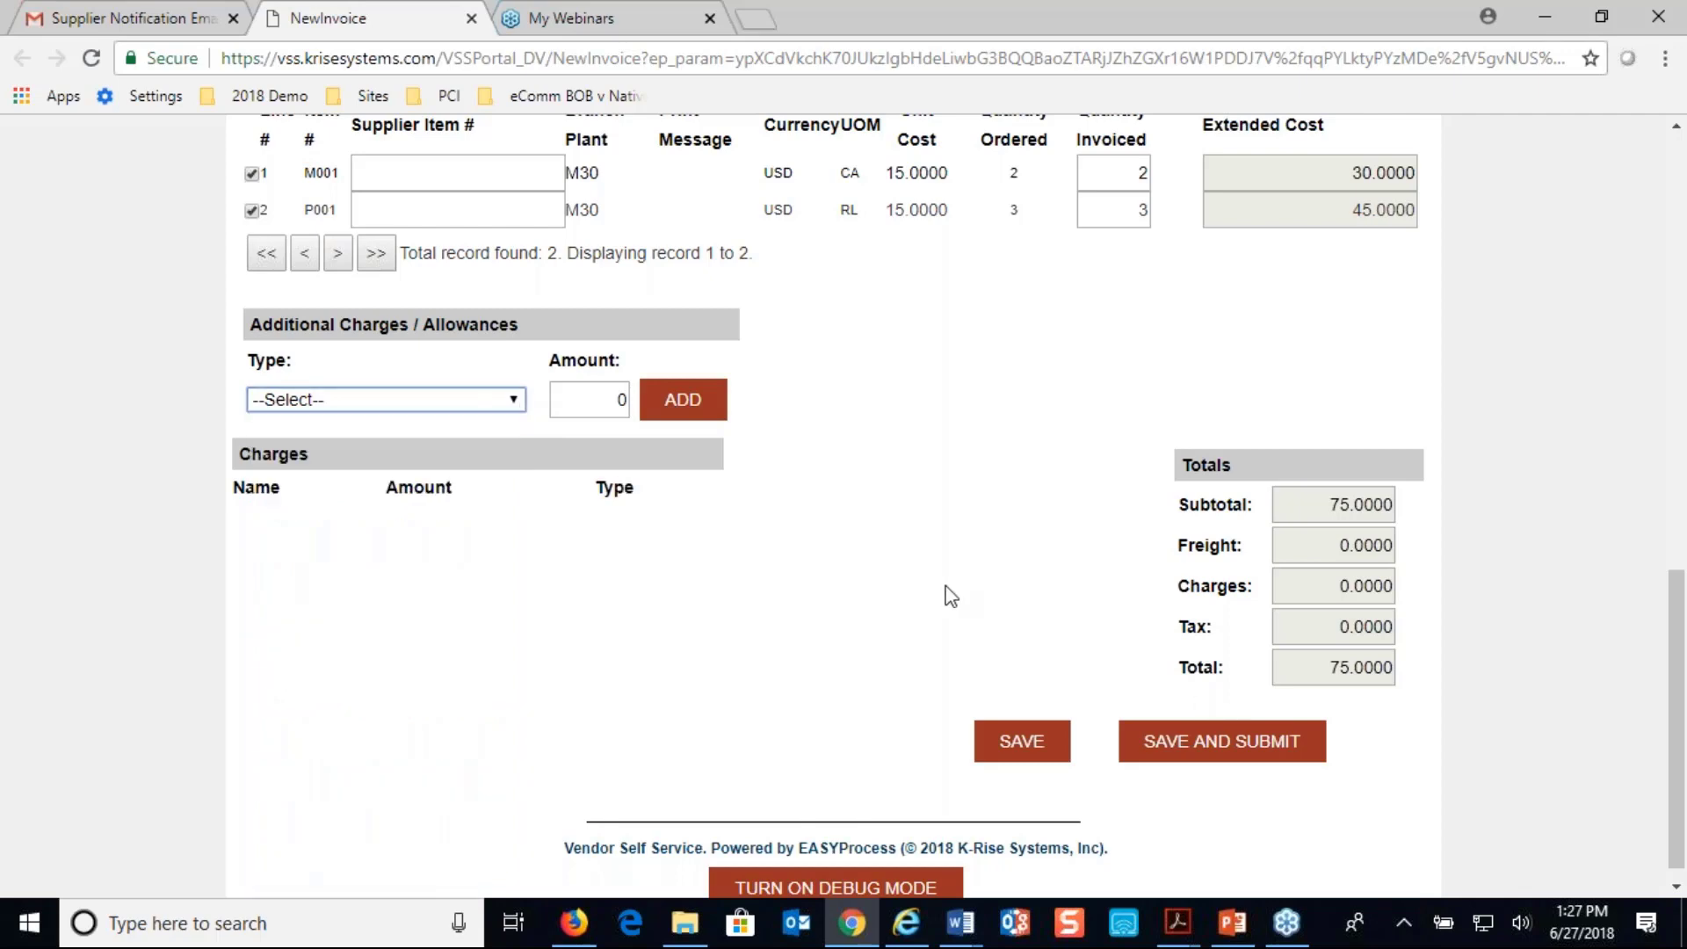
{"action": "left_click", "coordinate": [1234, 745]}
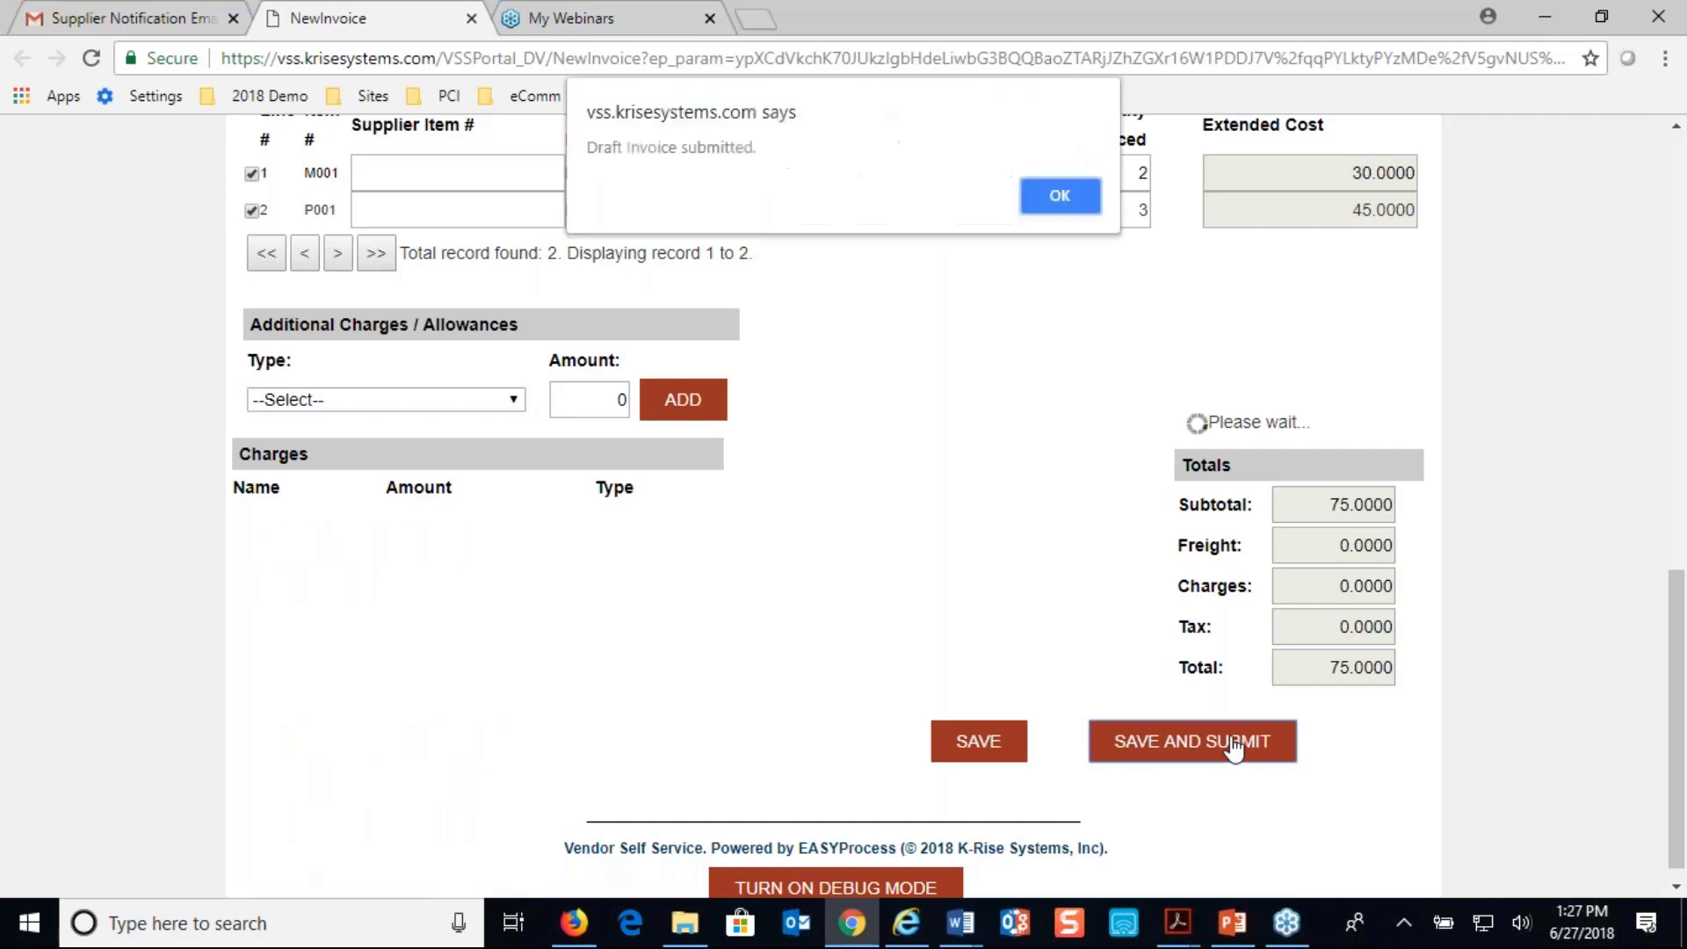
{"action": "left_click", "coordinate": [1057, 198]}
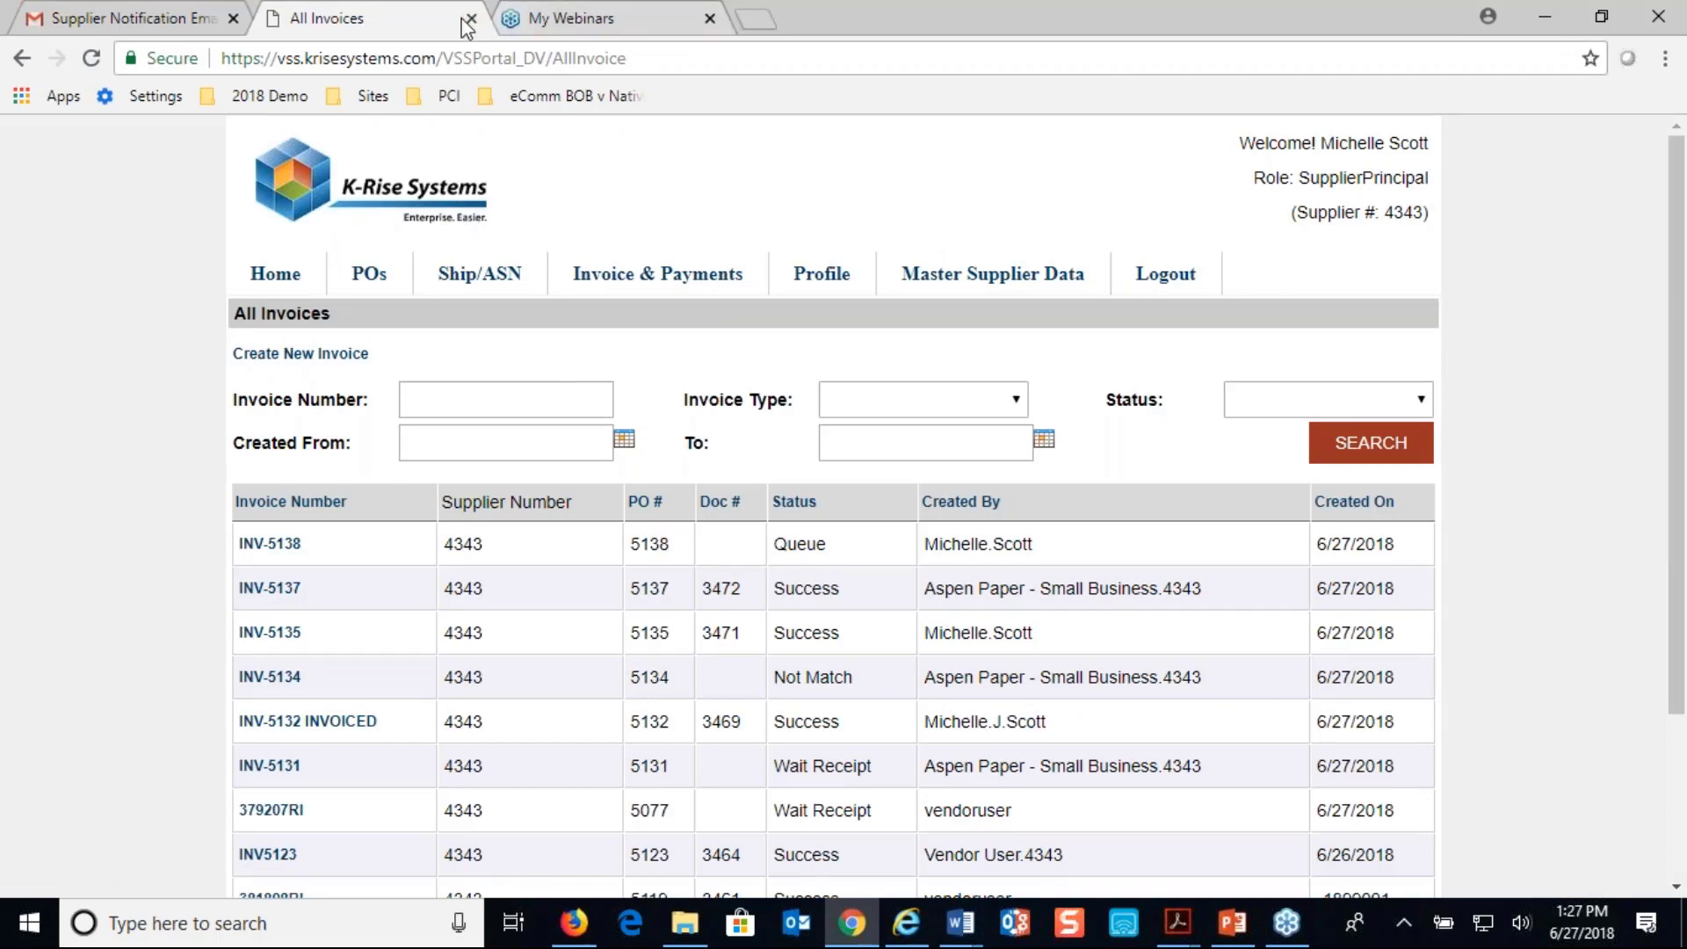
Switch to Firefox and open the vendor portal's All Invoices page to check the submitted invoice's status.
{"action": "left_click", "coordinate": [573, 923]}
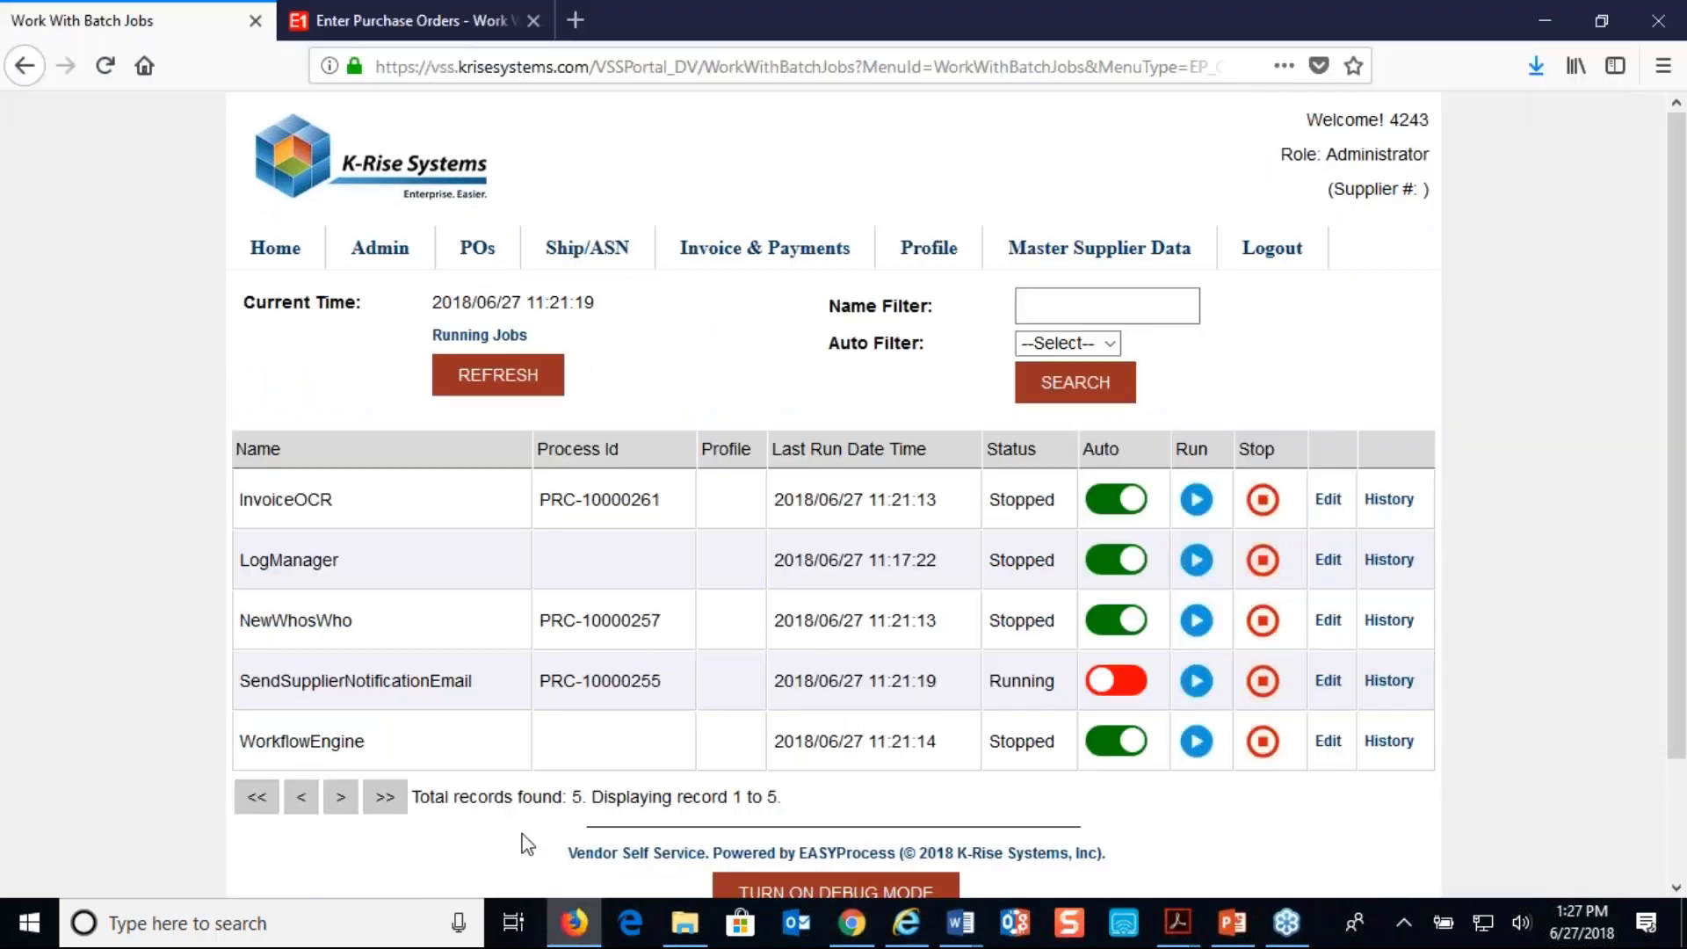
{"action": "mouse_move", "coordinate": [714, 248]}
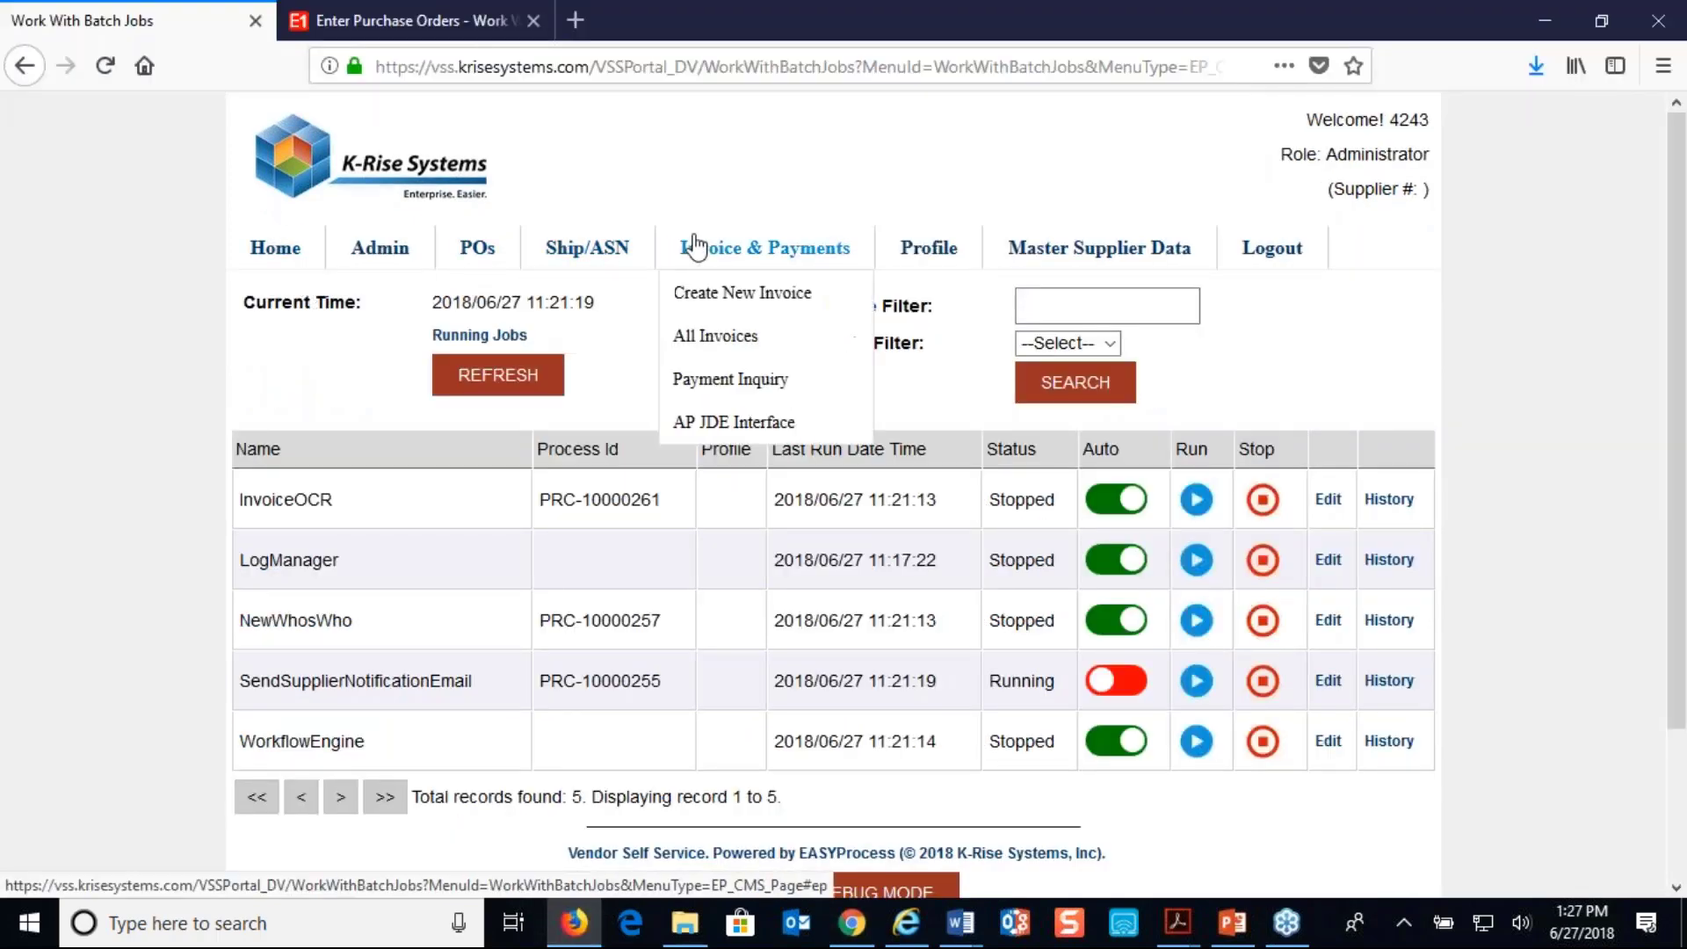
{"action": "left_click", "coordinate": [707, 335]}
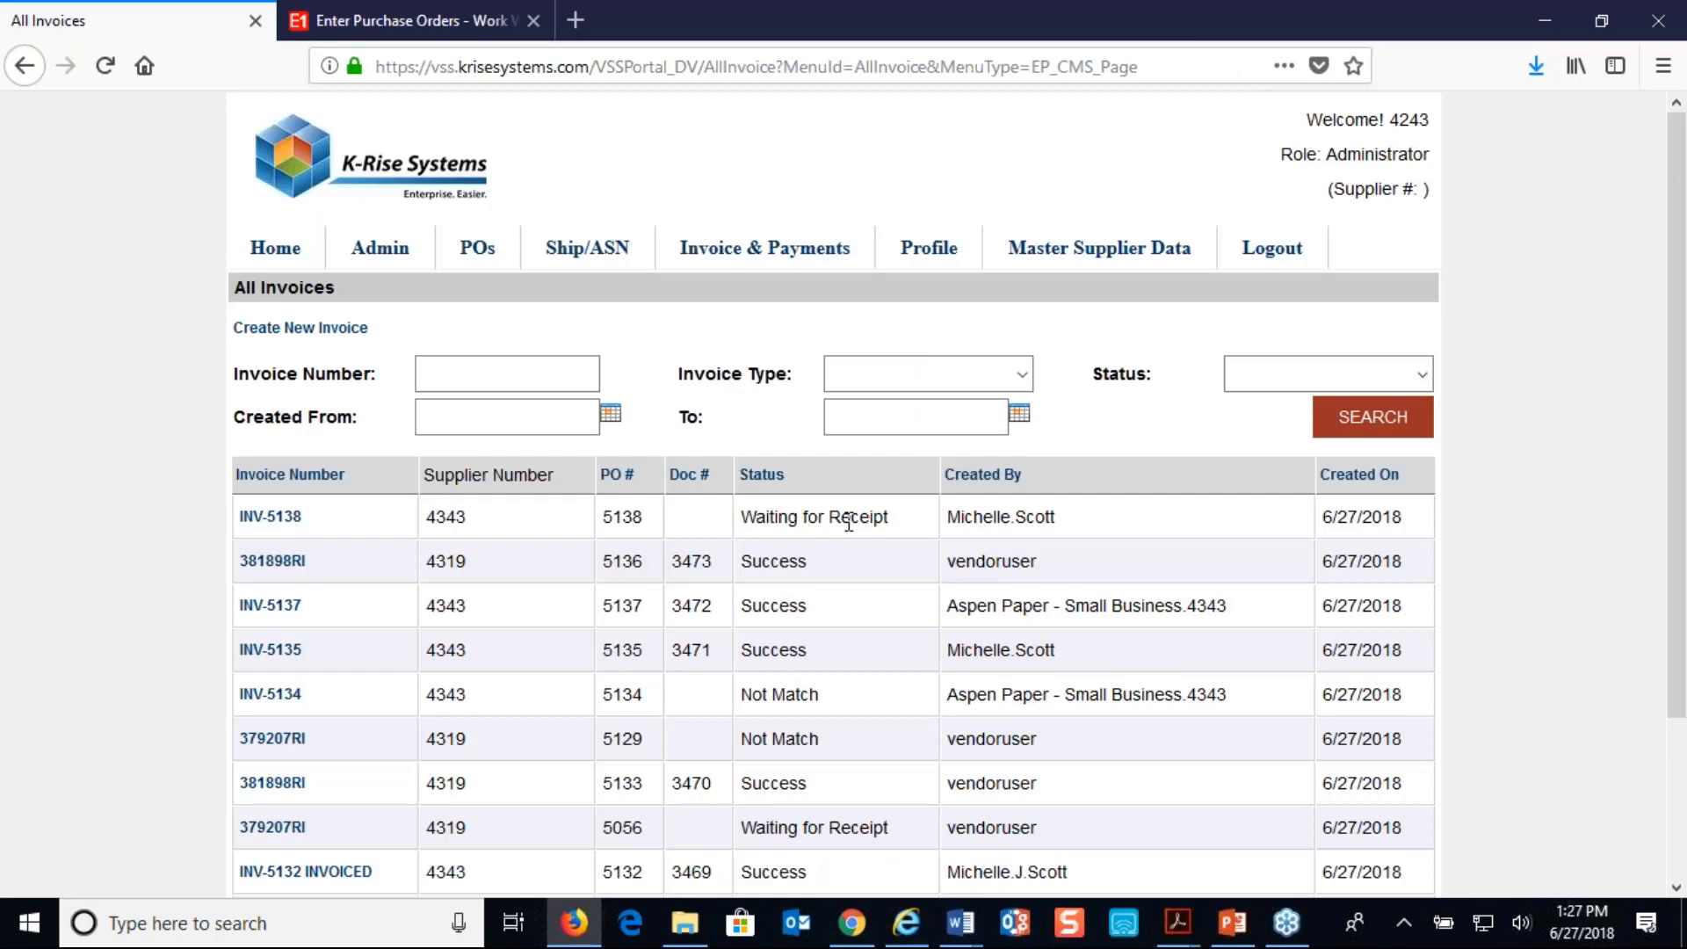
Switch to JD Edwards, find the order in Enter Receipts by PO, and open its Purchase Order Receipts form.
{"action": "left_click", "coordinate": [434, 22]}
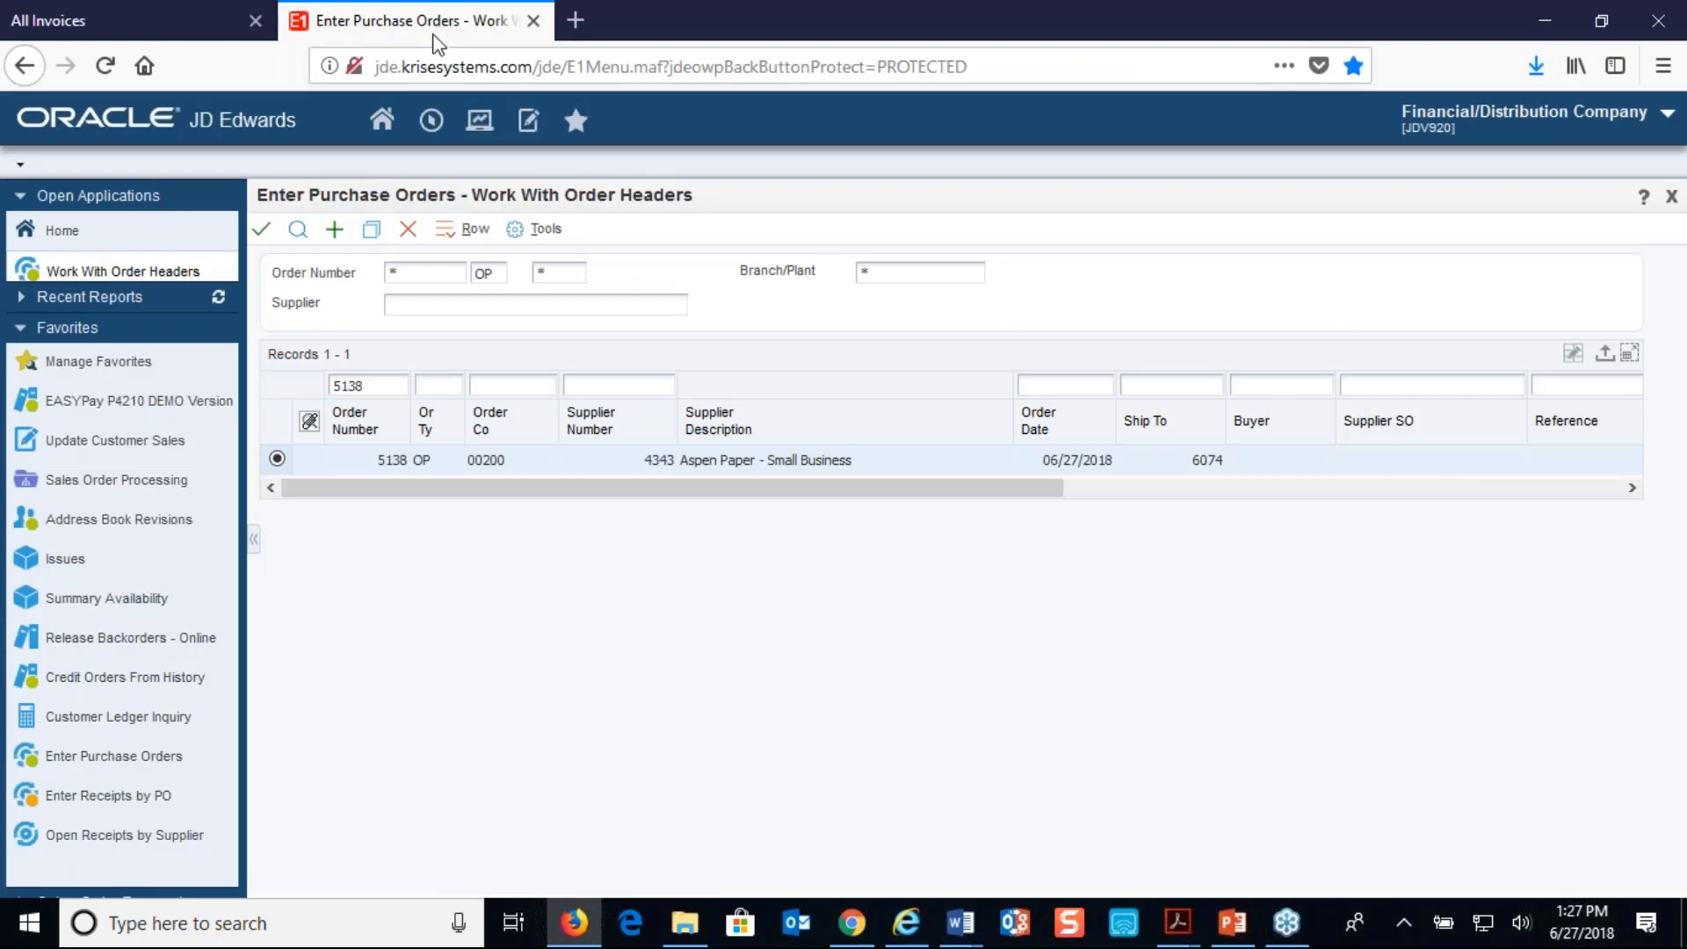
{"action": "left_click", "coordinate": [90, 798]}
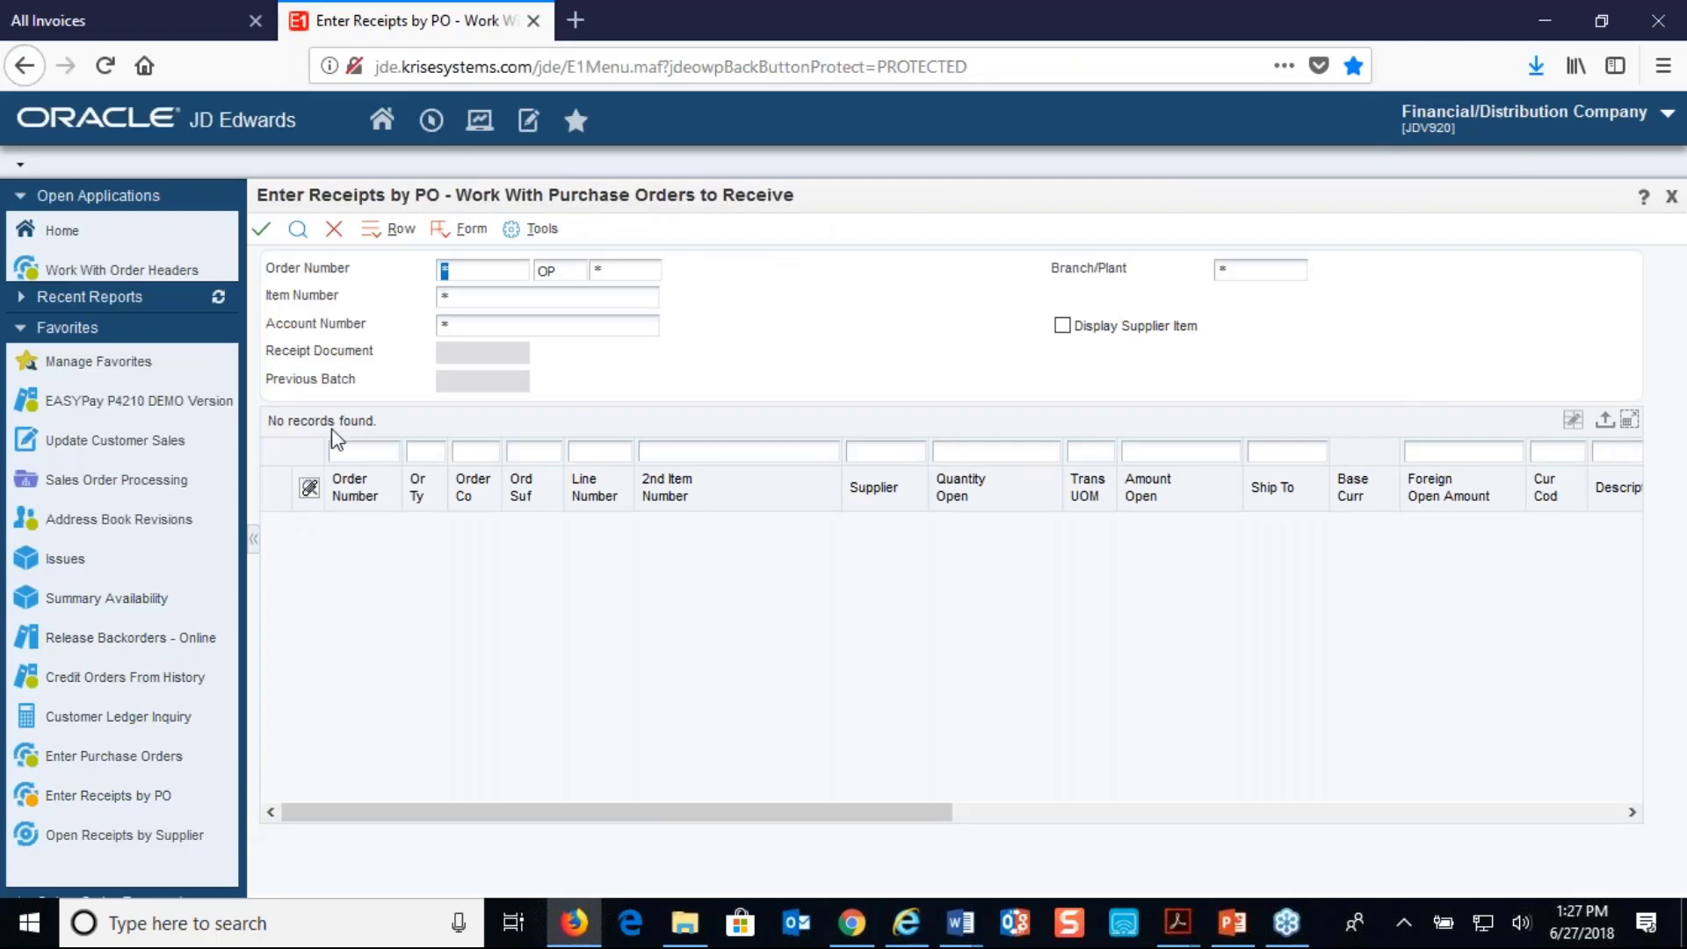
{"action": "type", "text": "51"}
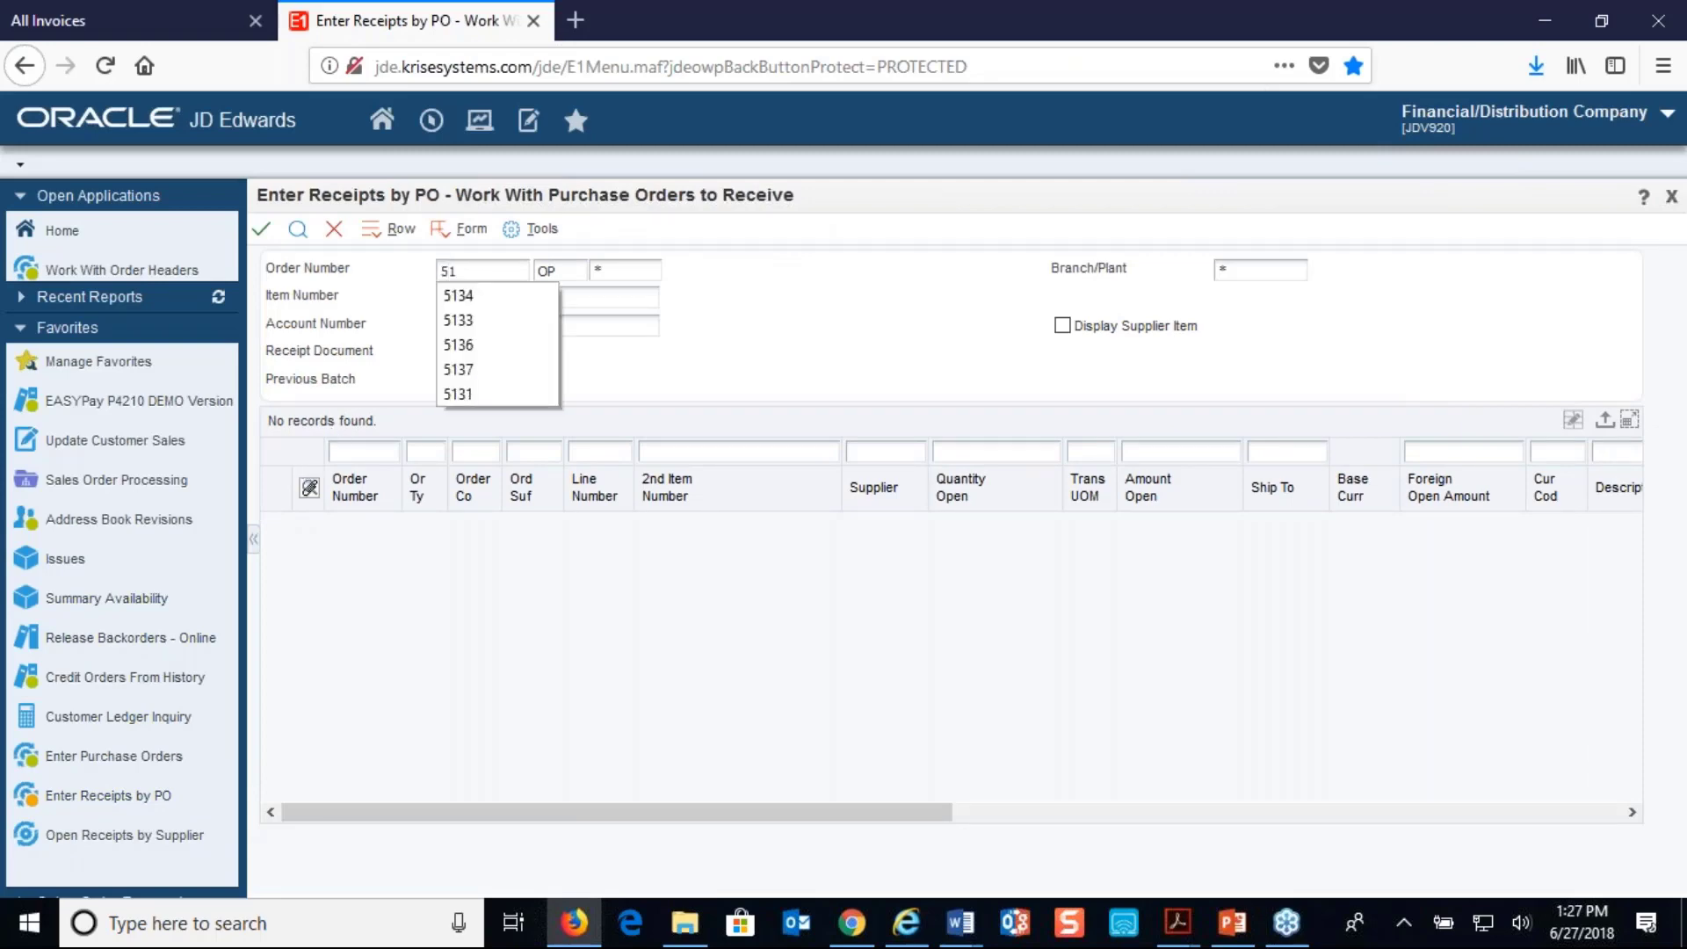
{"action": "type", "text": "38"}
{"action": "key", "text": "Tab"}
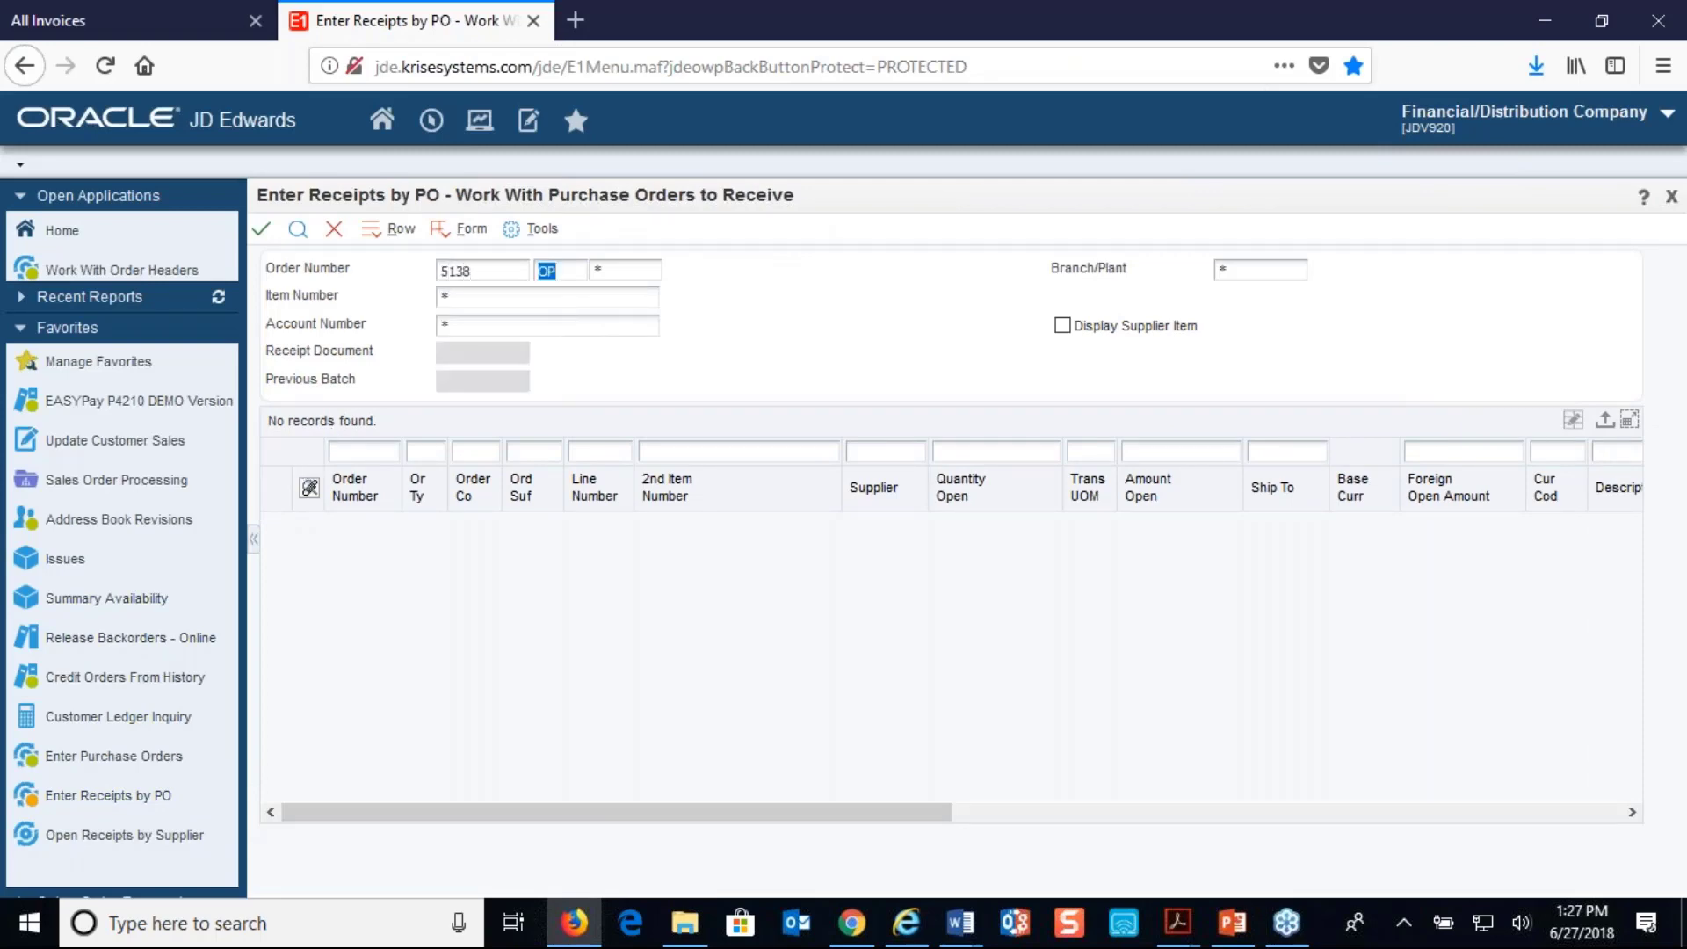
{"action": "left_click", "coordinate": [298, 230]}
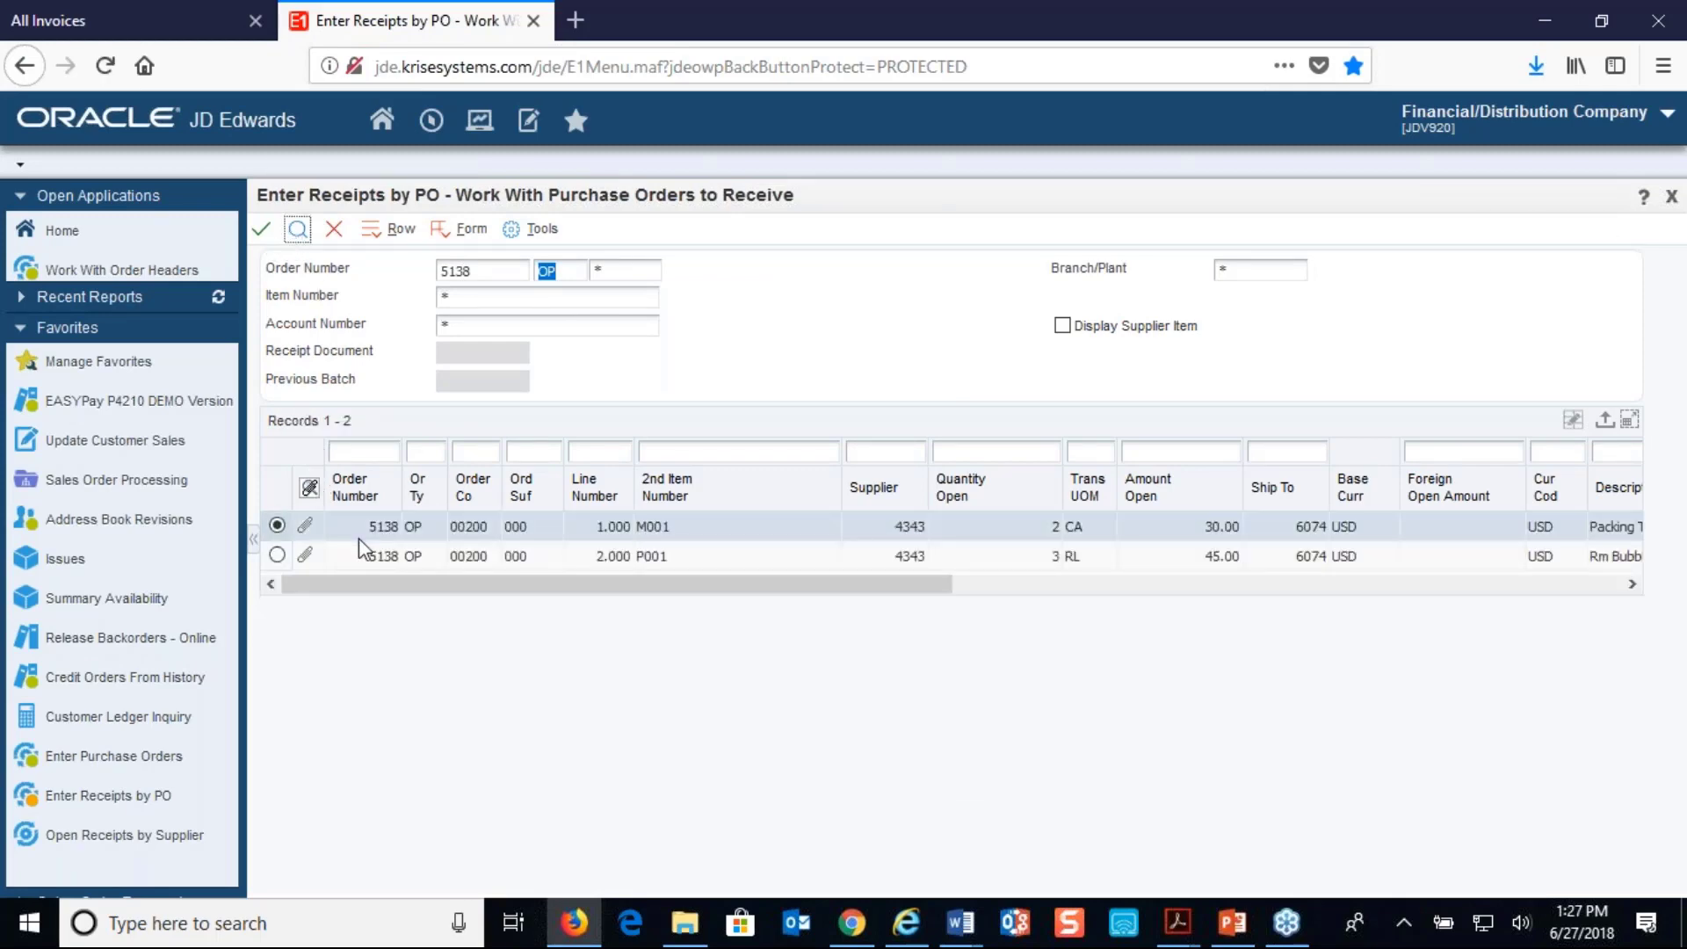
{"action": "left_click", "coordinate": [264, 230]}
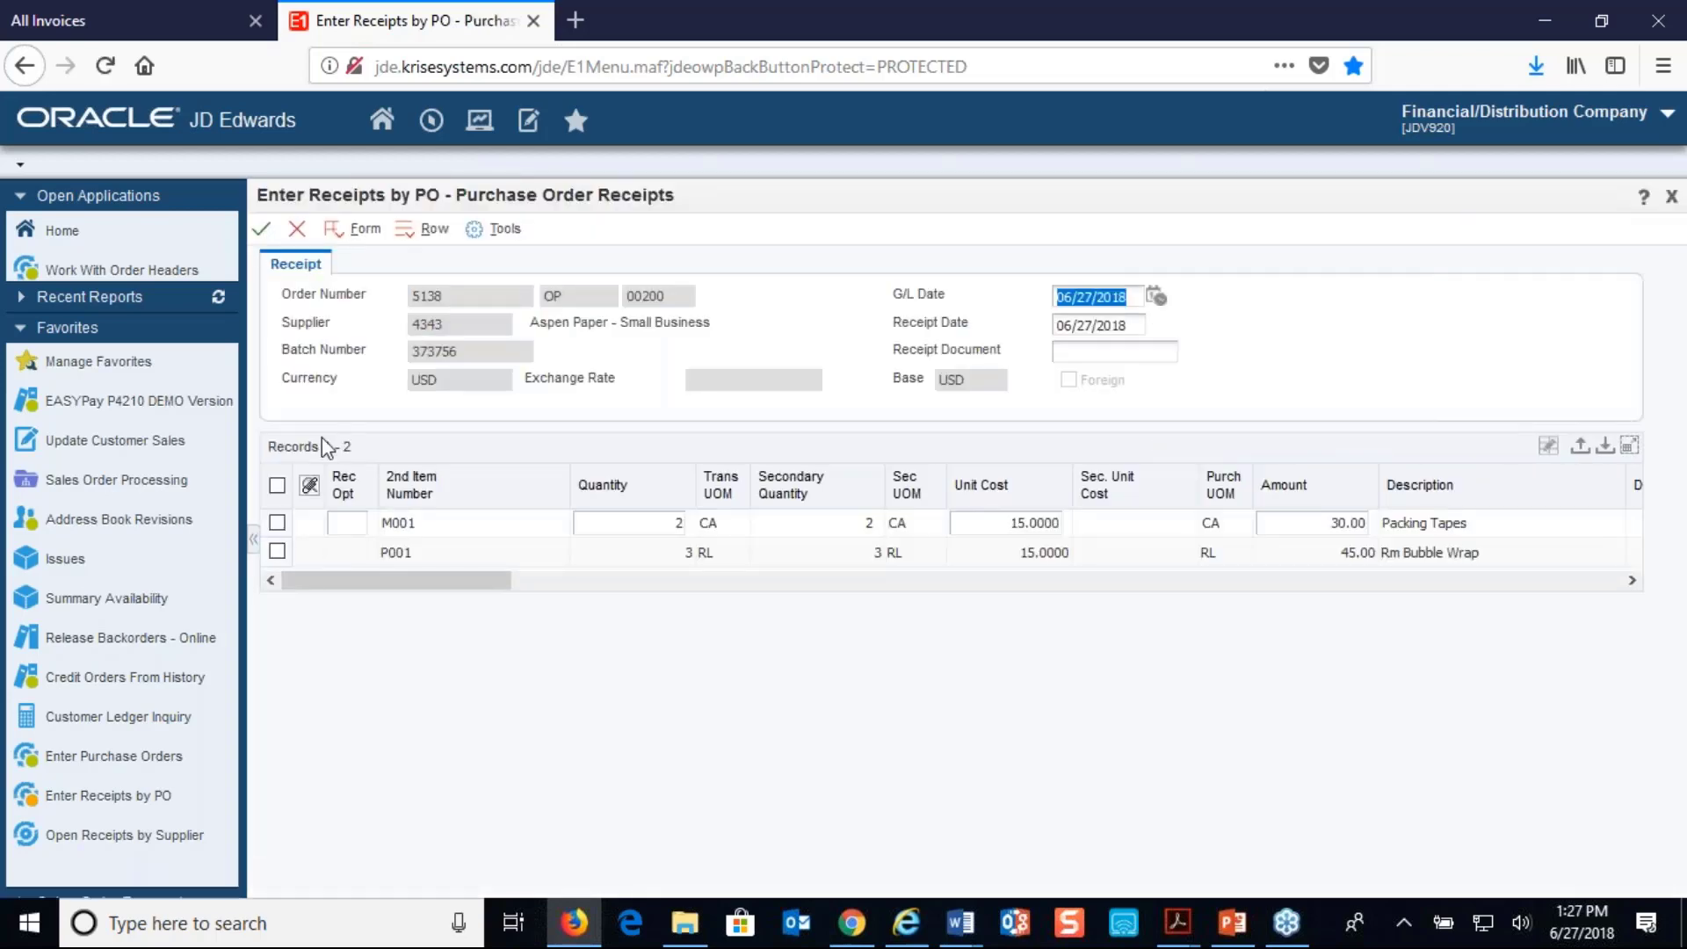
Enter receipt option 1 for lines M001 and P001 and select both lines.
{"action": "left_click", "coordinate": [348, 523]}
{"action": "type", "text": "1"}
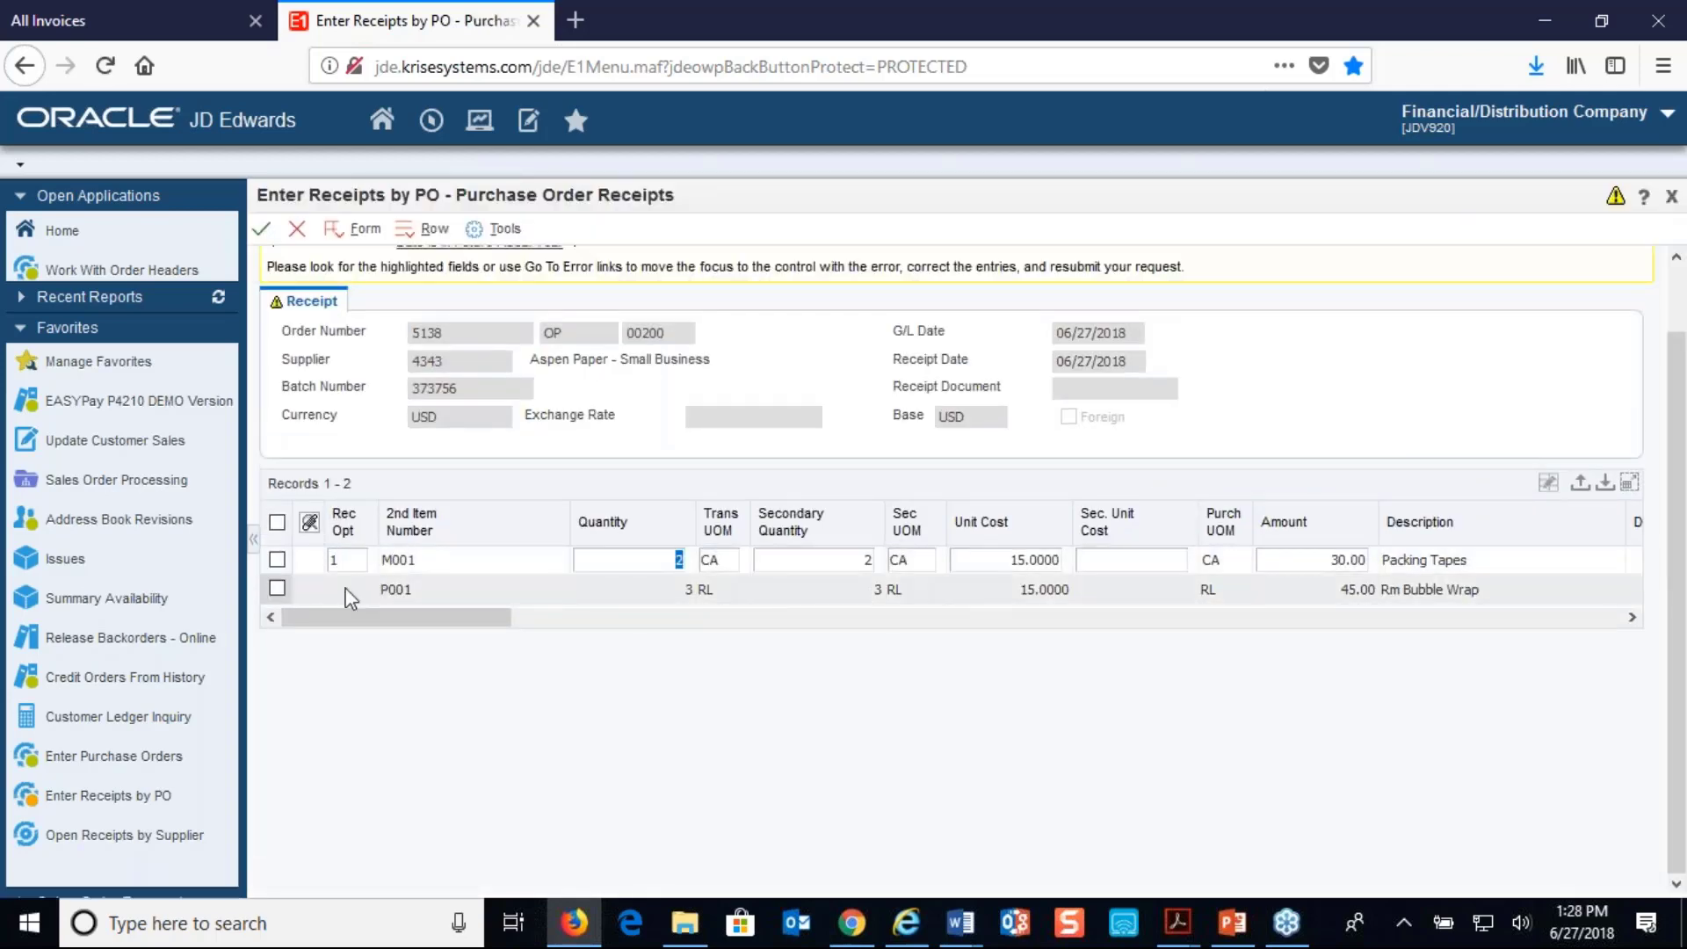
{"action": "left_click", "coordinate": [343, 588]}
{"action": "type", "text": "1"}
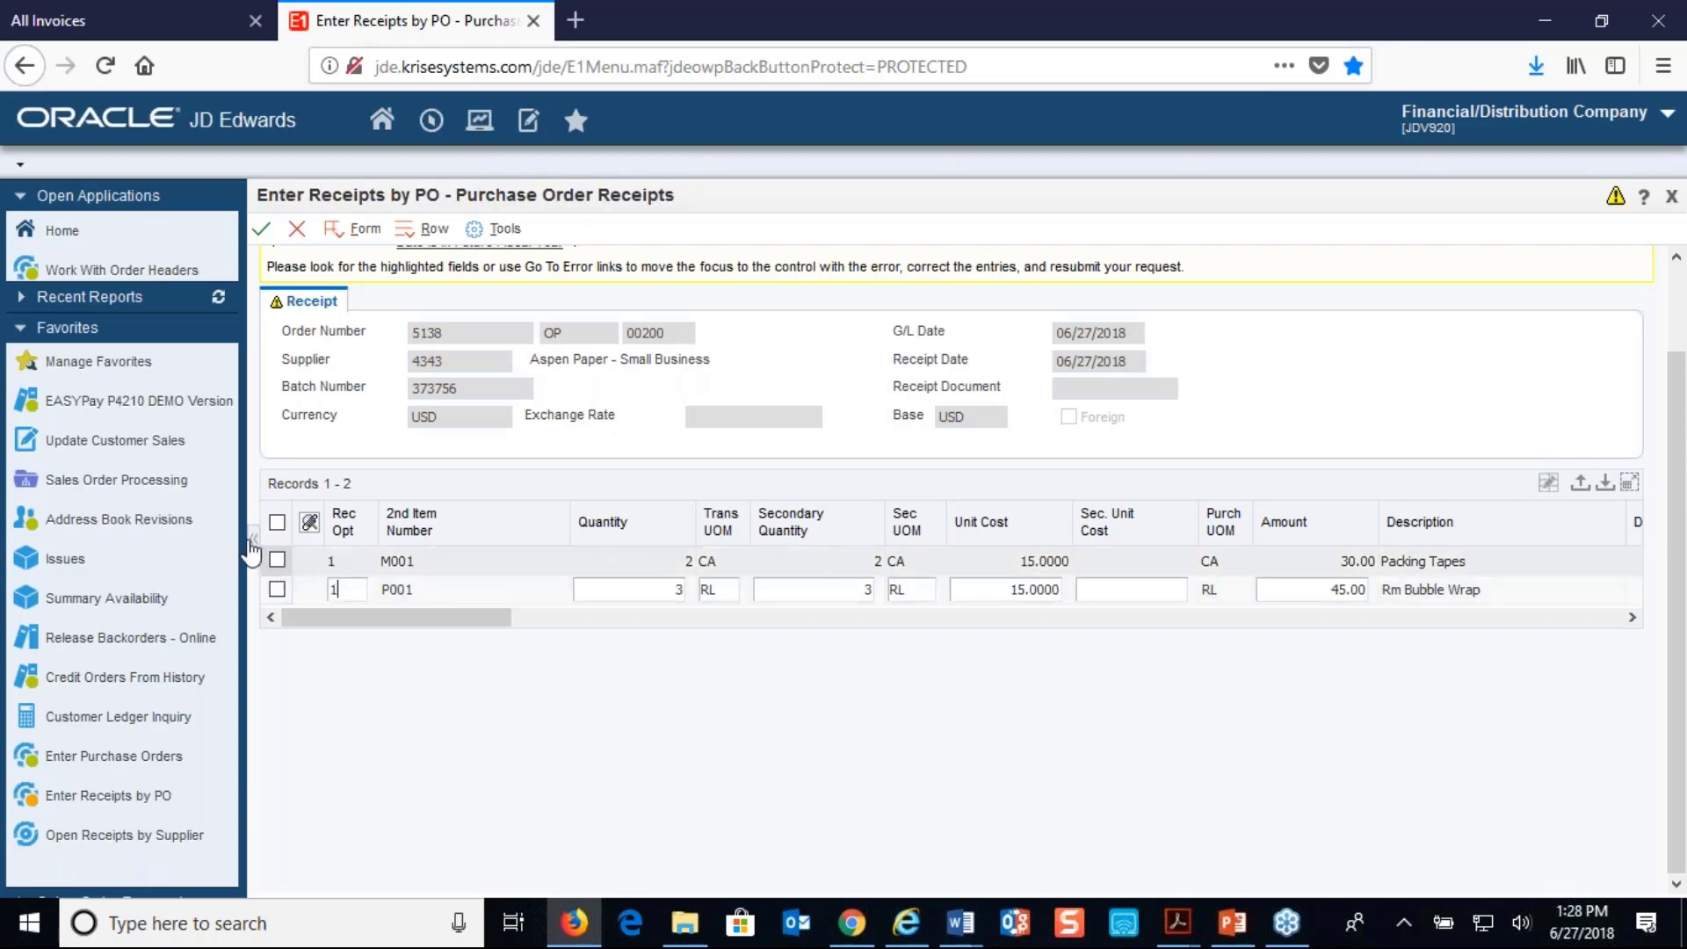
{"action": "left_click", "coordinate": [277, 523]}
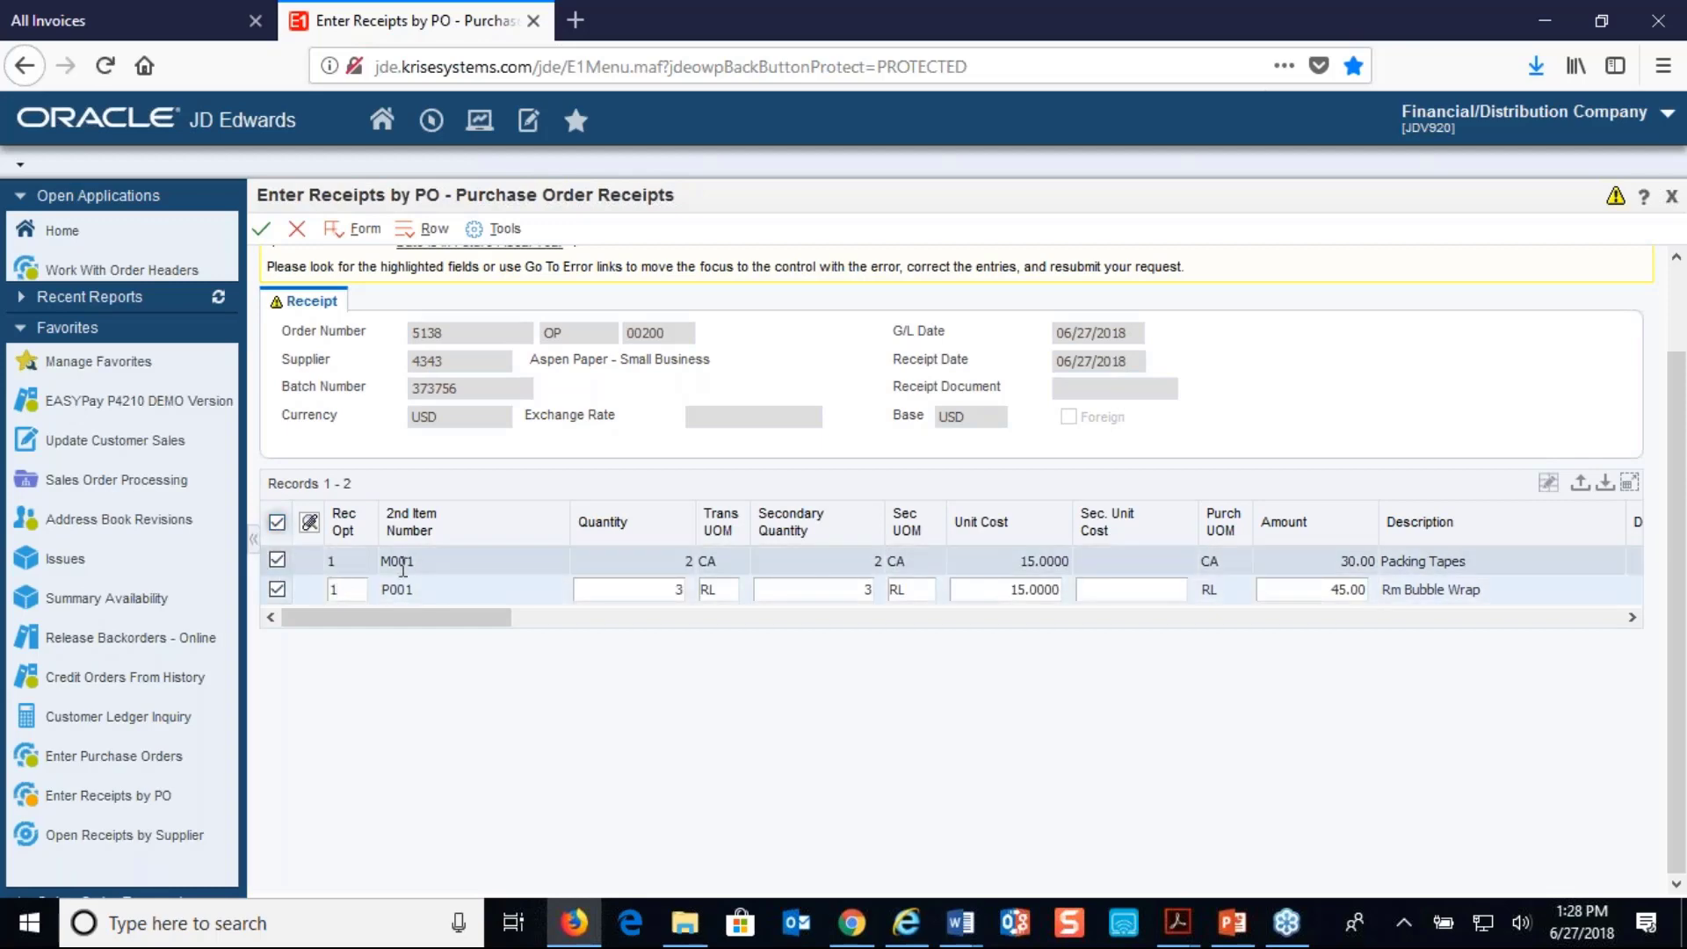
Submit the purchase order receipt, accept the empty Landed Cost Selection, and close Enter Receipts by PO.
{"action": "left_click", "coordinate": [262, 230]}
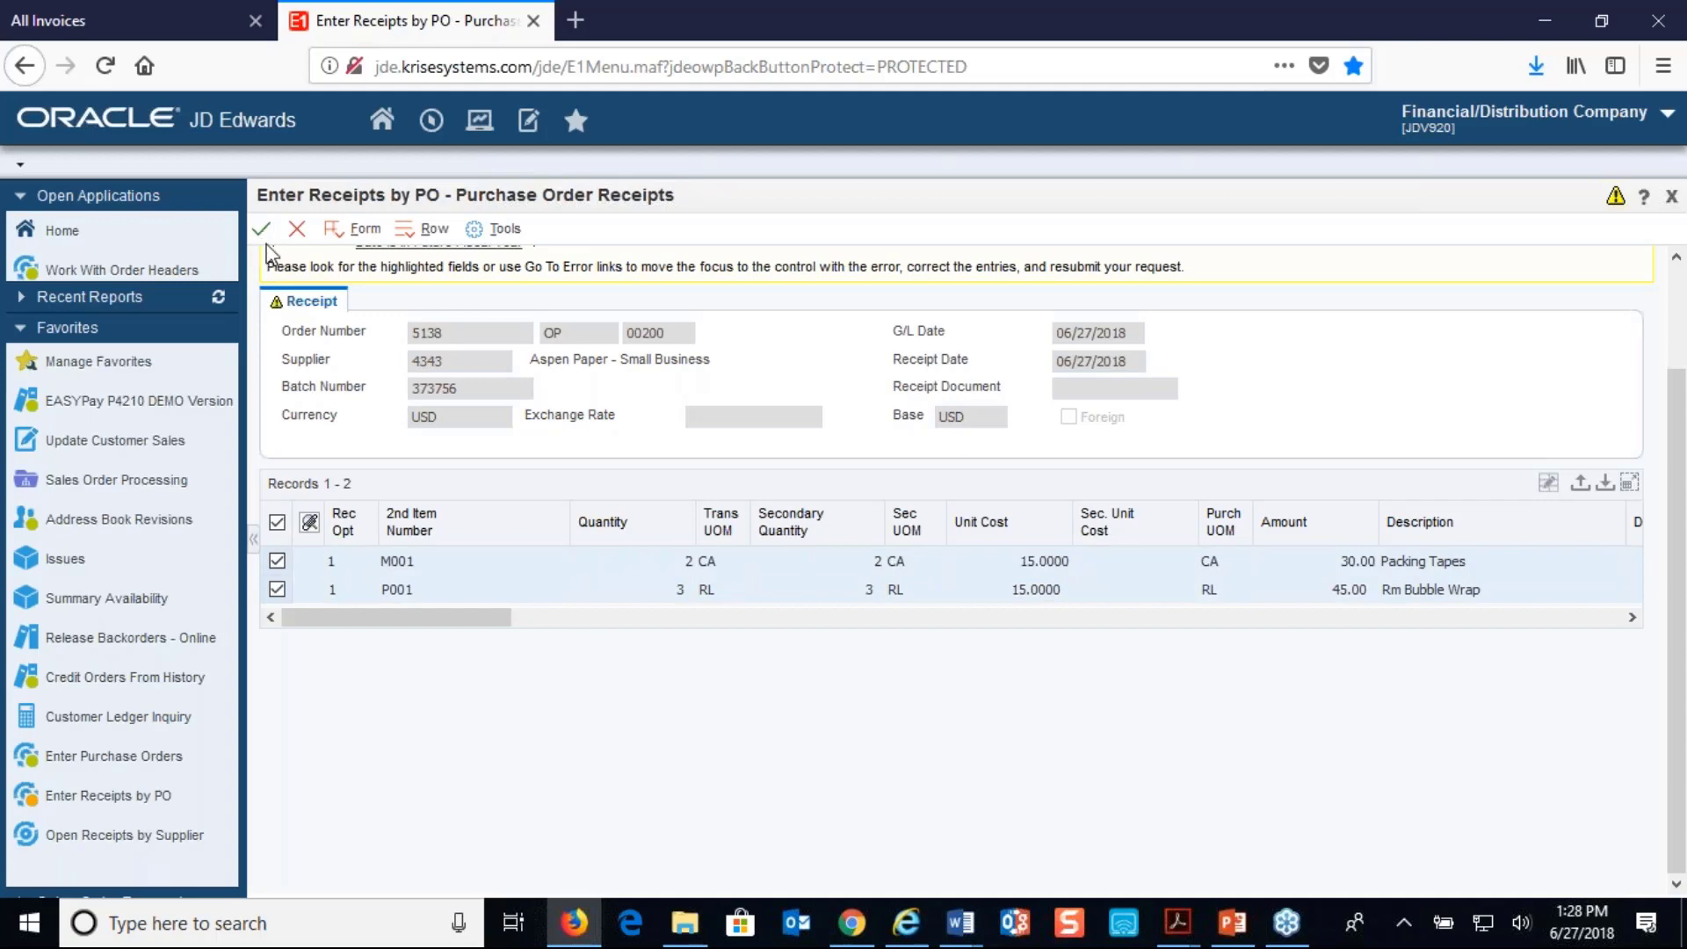
{"action": "left_click", "coordinate": [265, 235]}
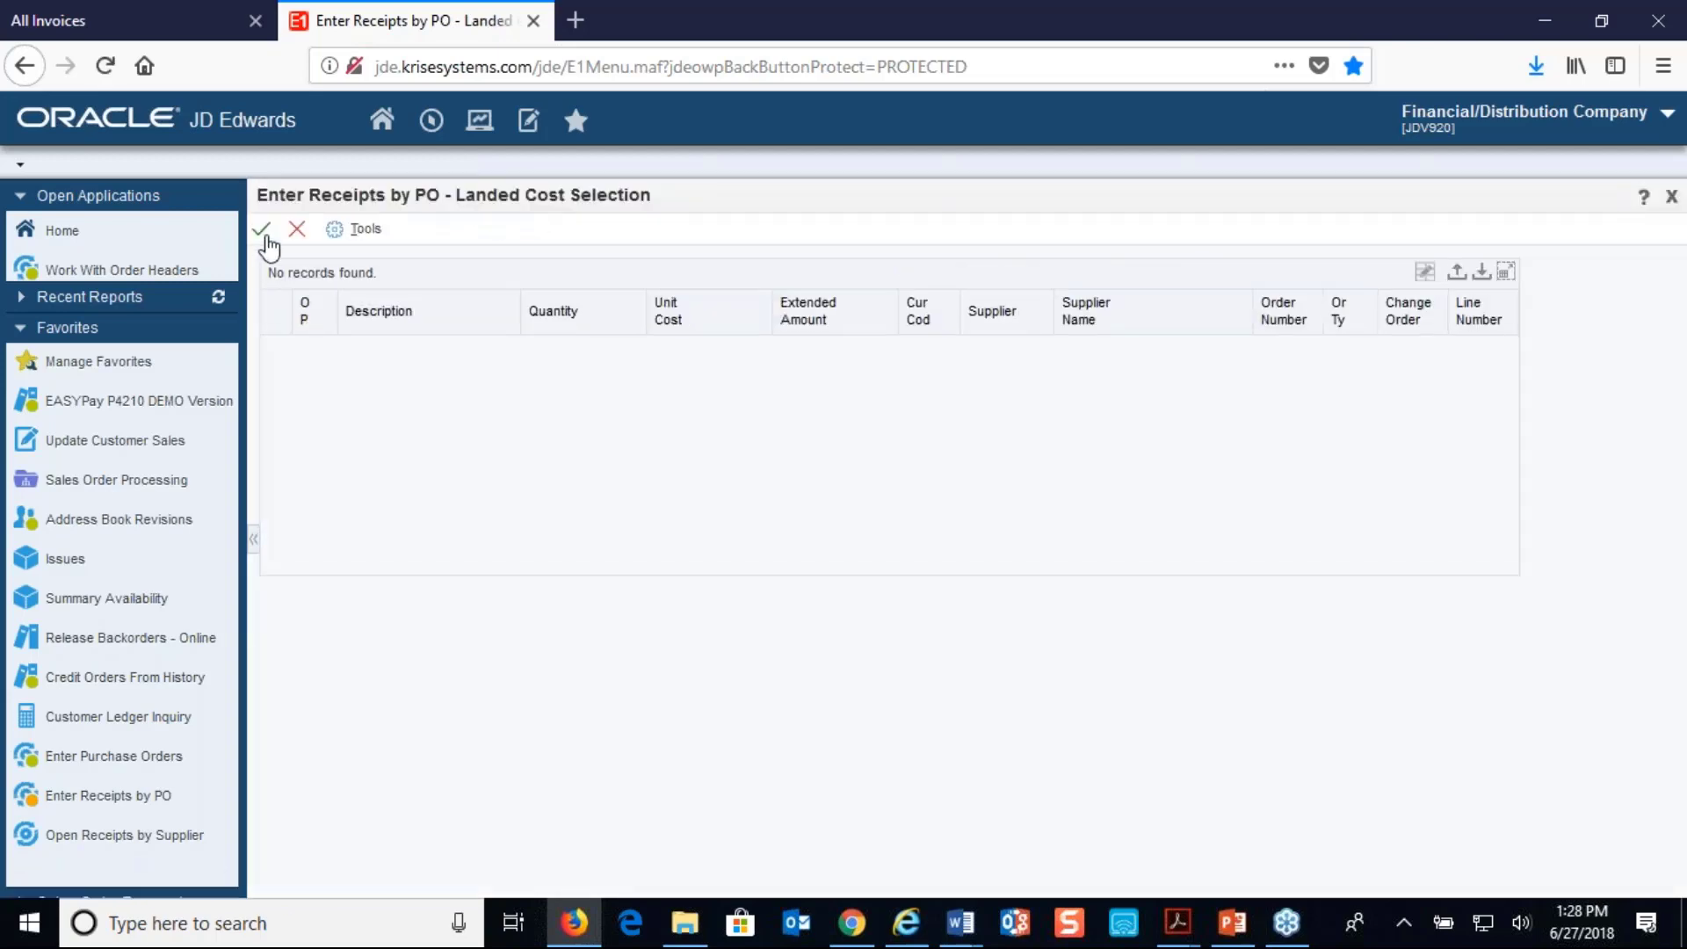
{"action": "left_click", "coordinate": [266, 235]}
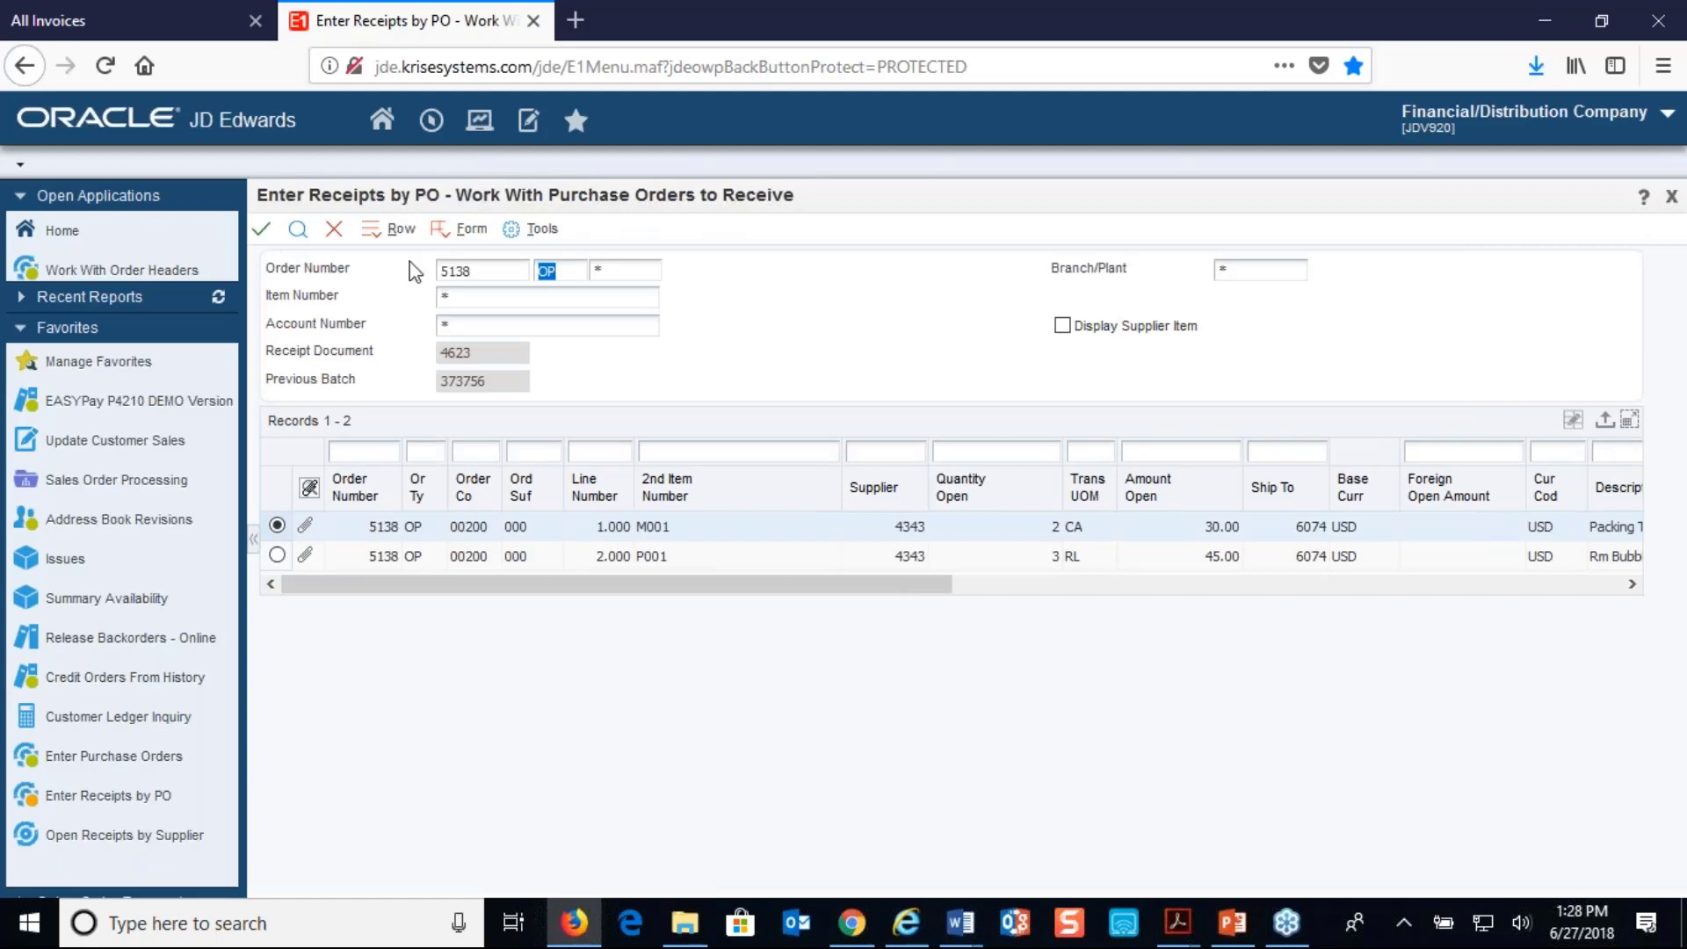
{"action": "left_click", "coordinate": [334, 228]}
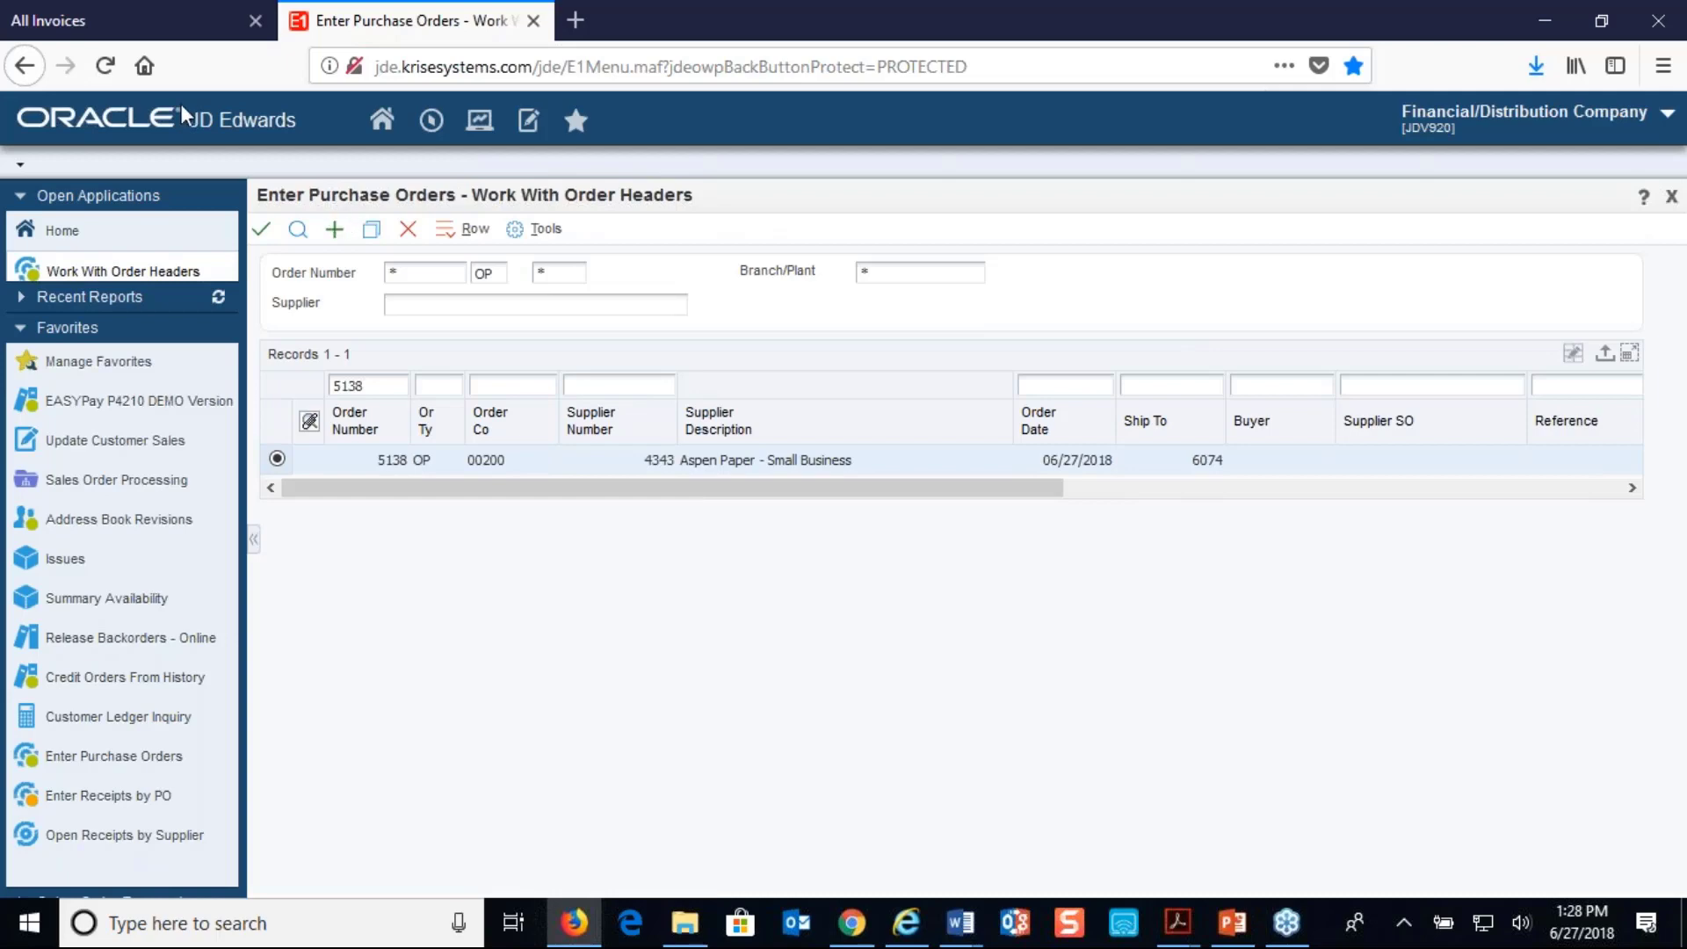
Return to the vendor portal and reload All Invoices to check the invoice's updated status and document number.
{"action": "left_click", "coordinate": [40, 22]}
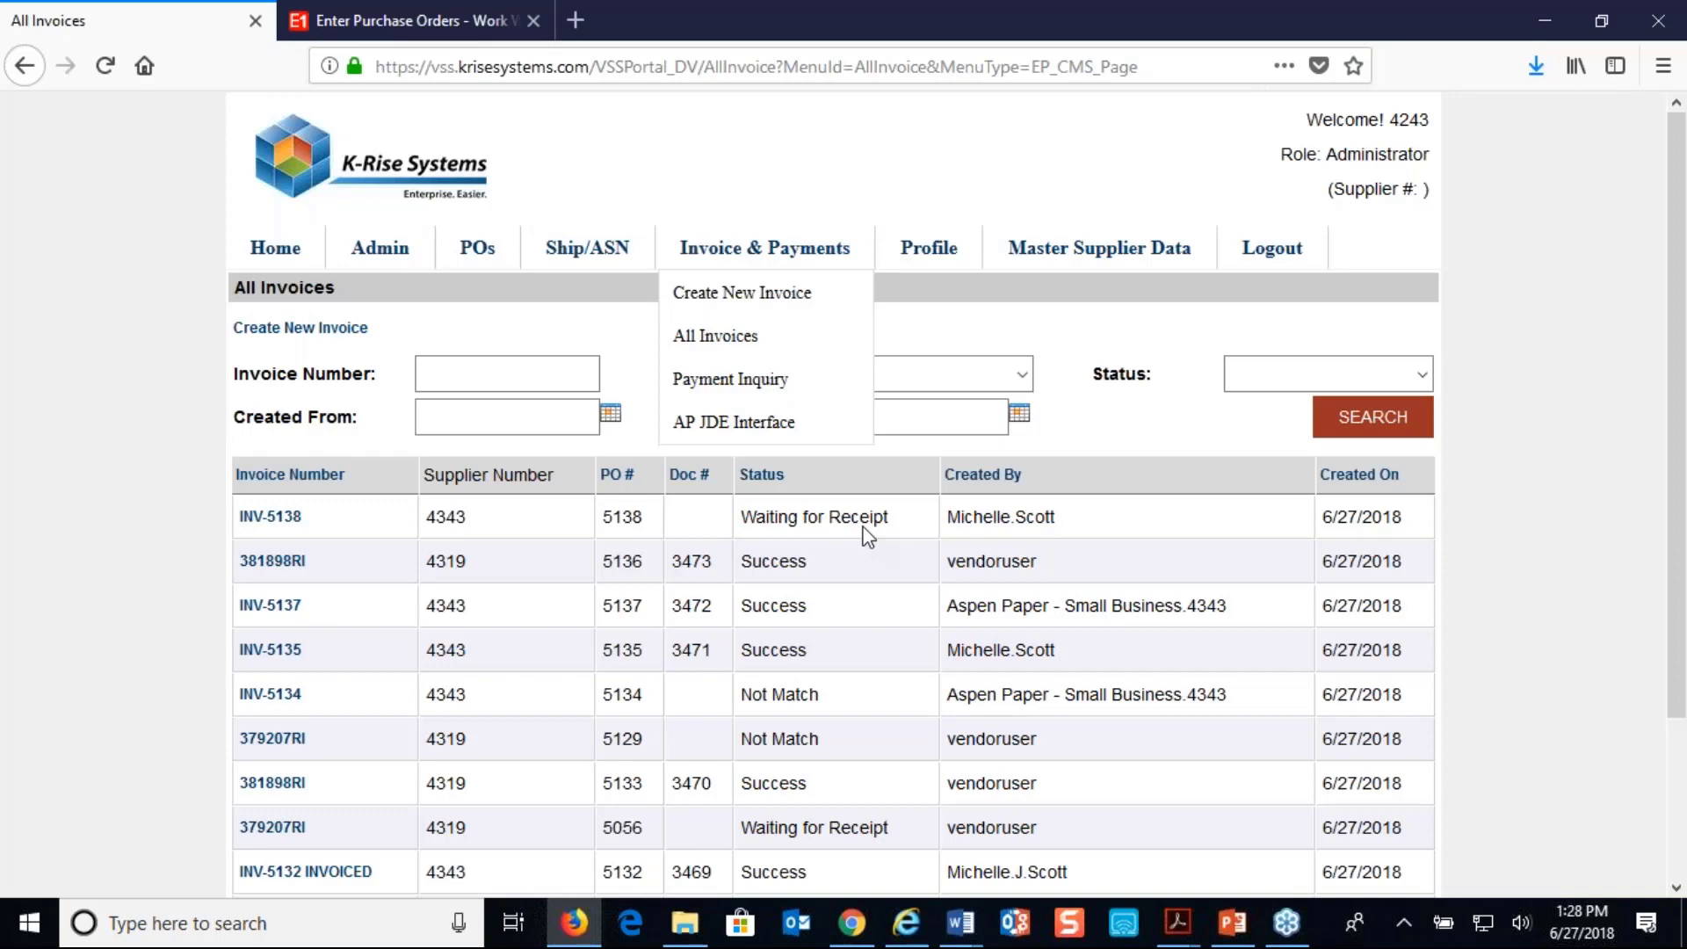
{"action": "left_click", "coordinate": [733, 339]}
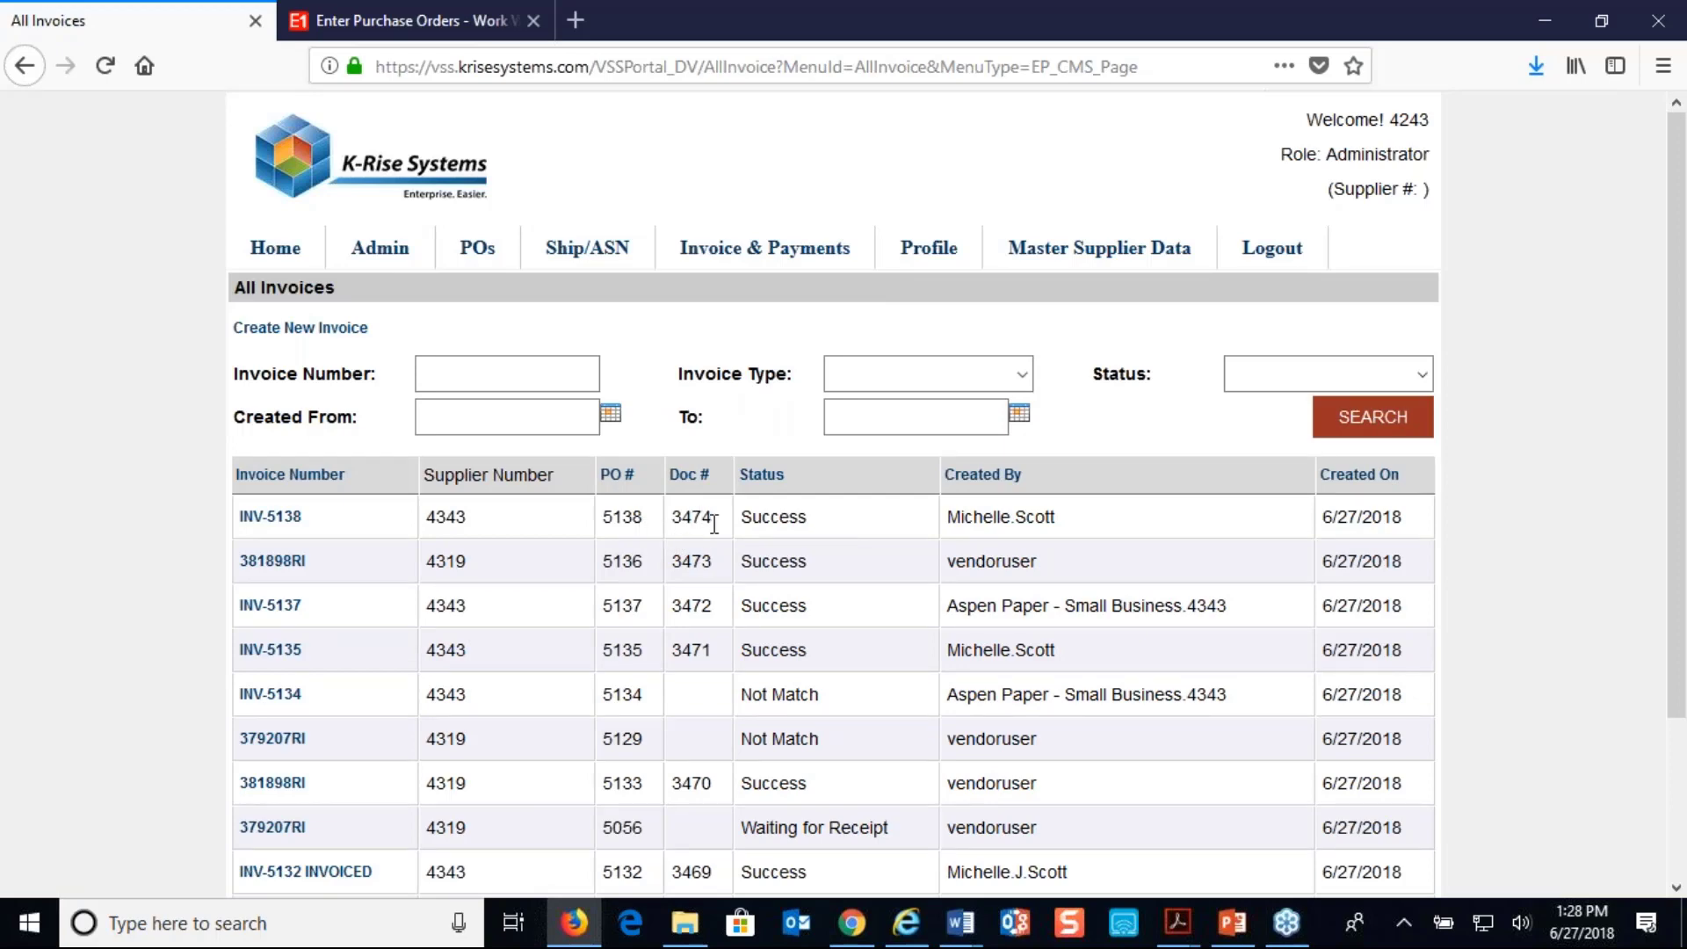
In JD Edwards Open Receipts by Supplier, look up the vouchered receipts for document number 3474 and close the form.
{"action": "left_click", "coordinate": [413, 20]}
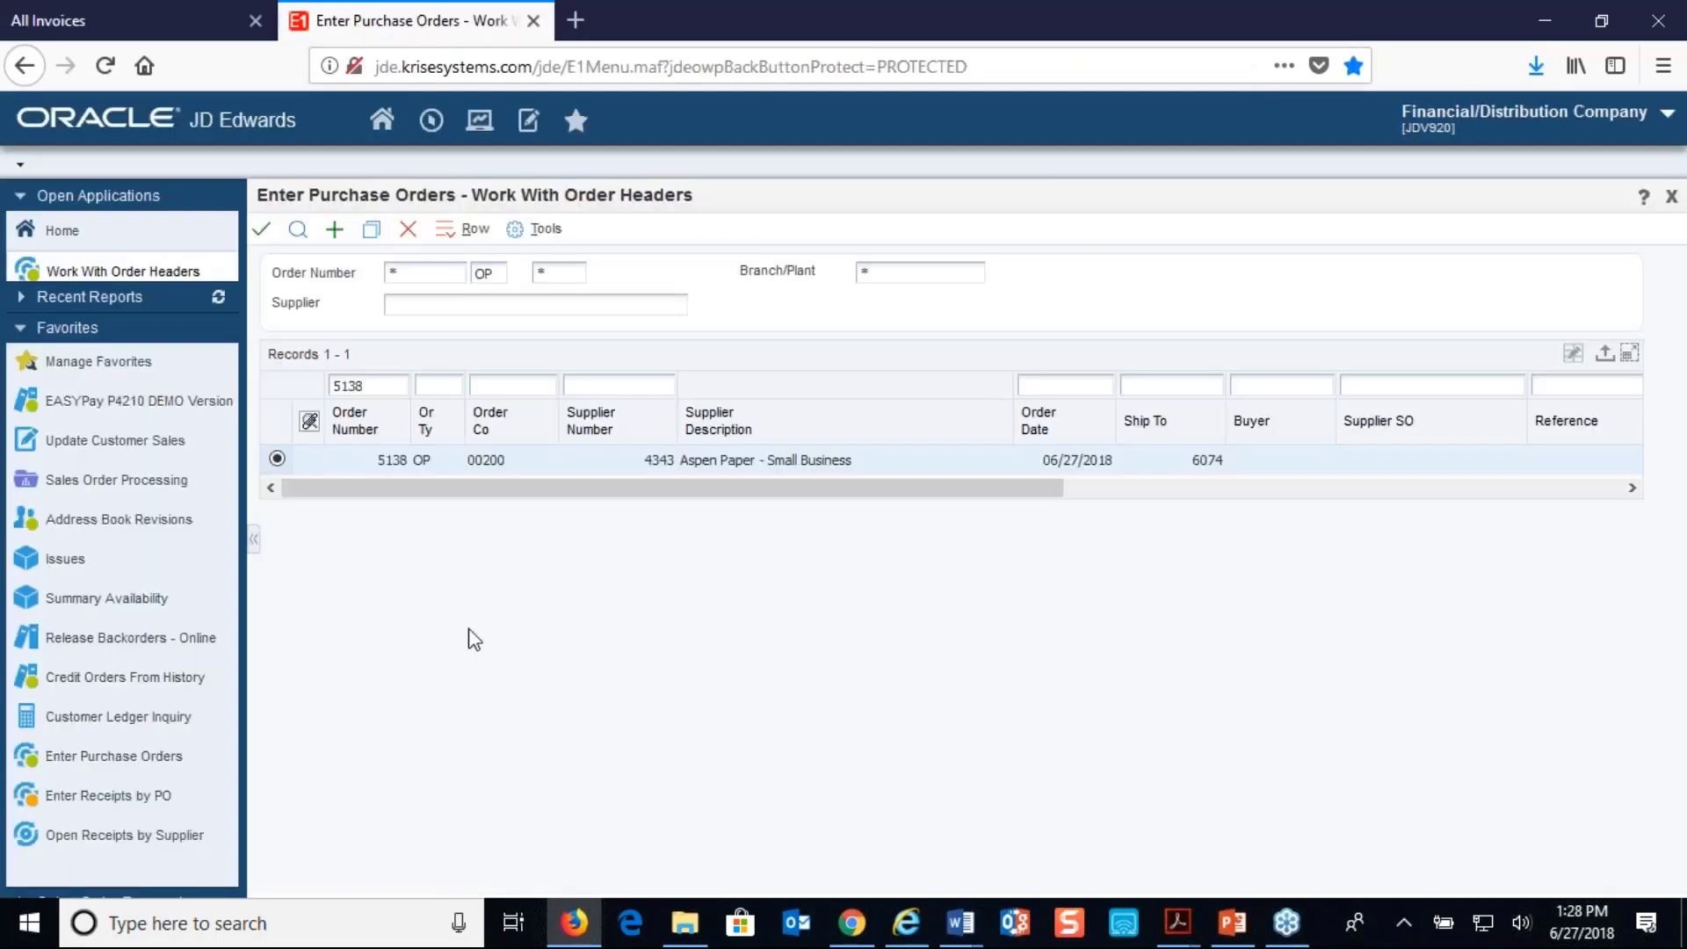
{"action": "left_click", "coordinate": [119, 835]}
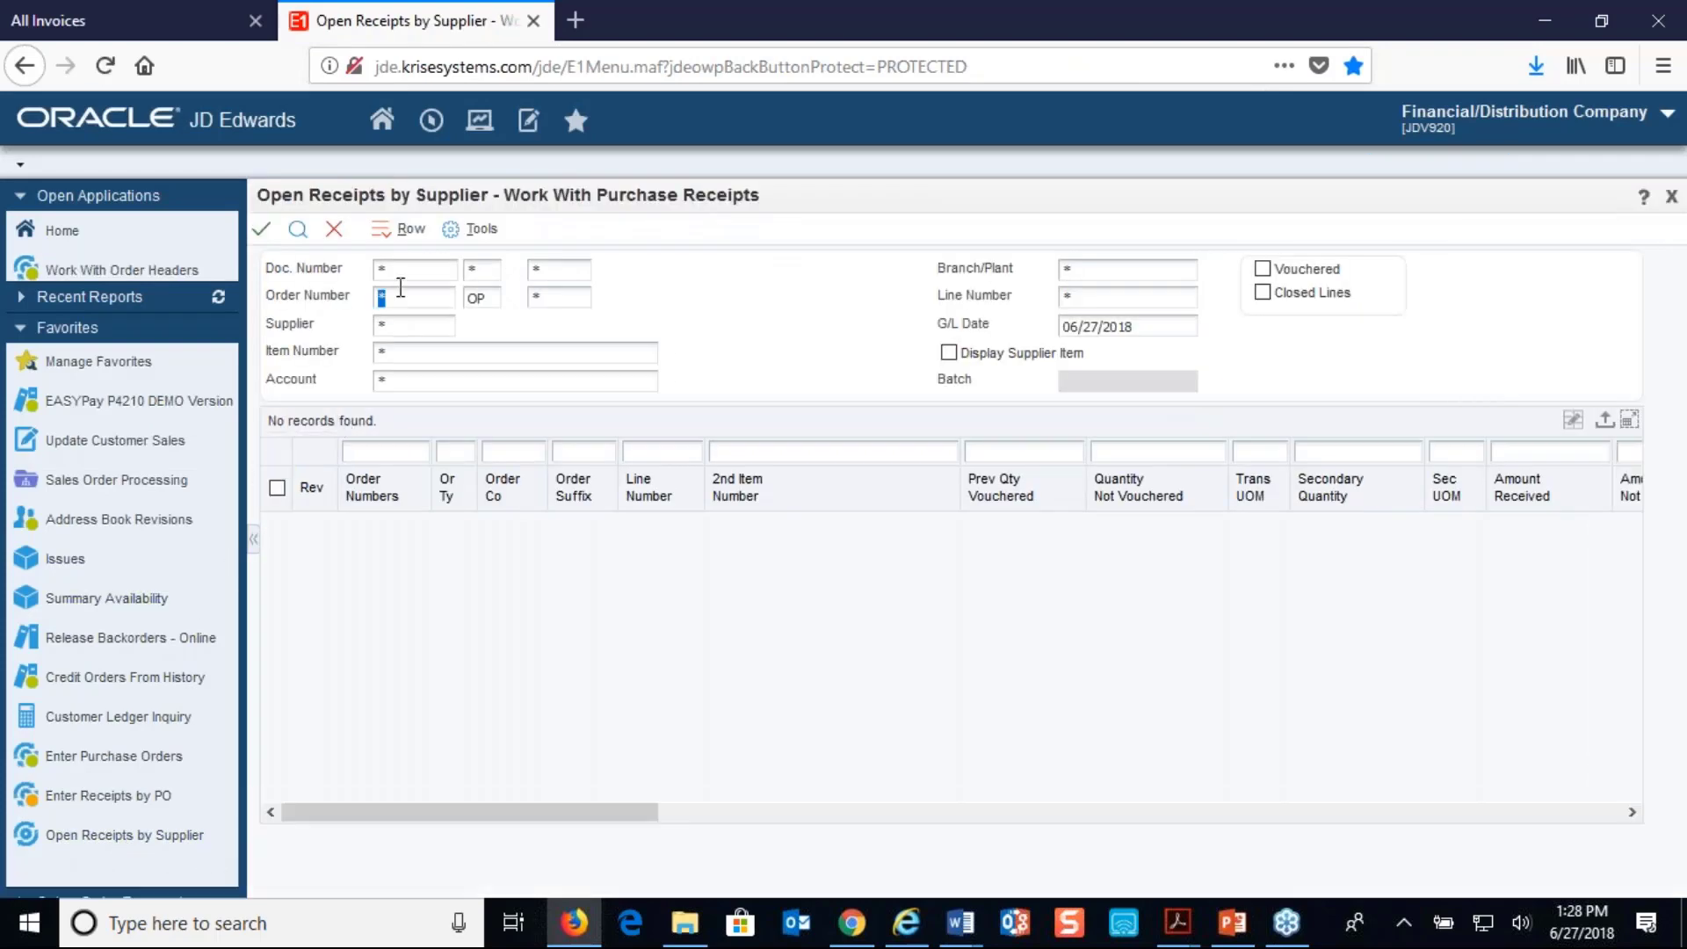
{"action": "left_click", "coordinate": [402, 271]}
{"action": "type", "text": "3474"}
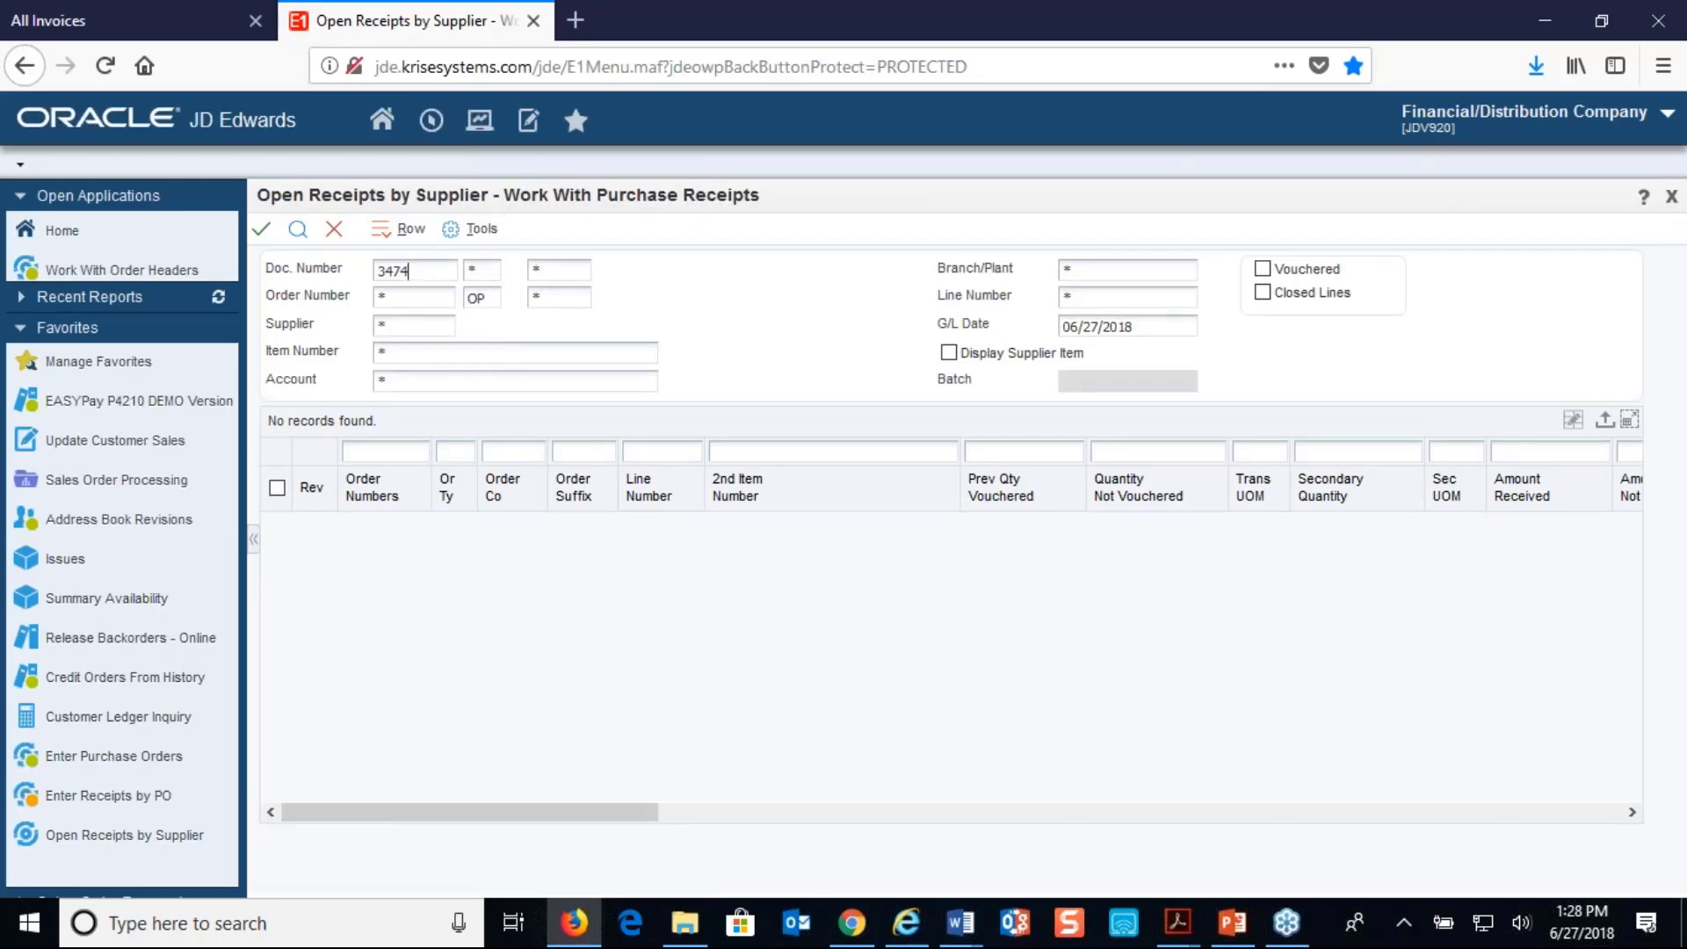
{"action": "left_click", "coordinate": [297, 229]}
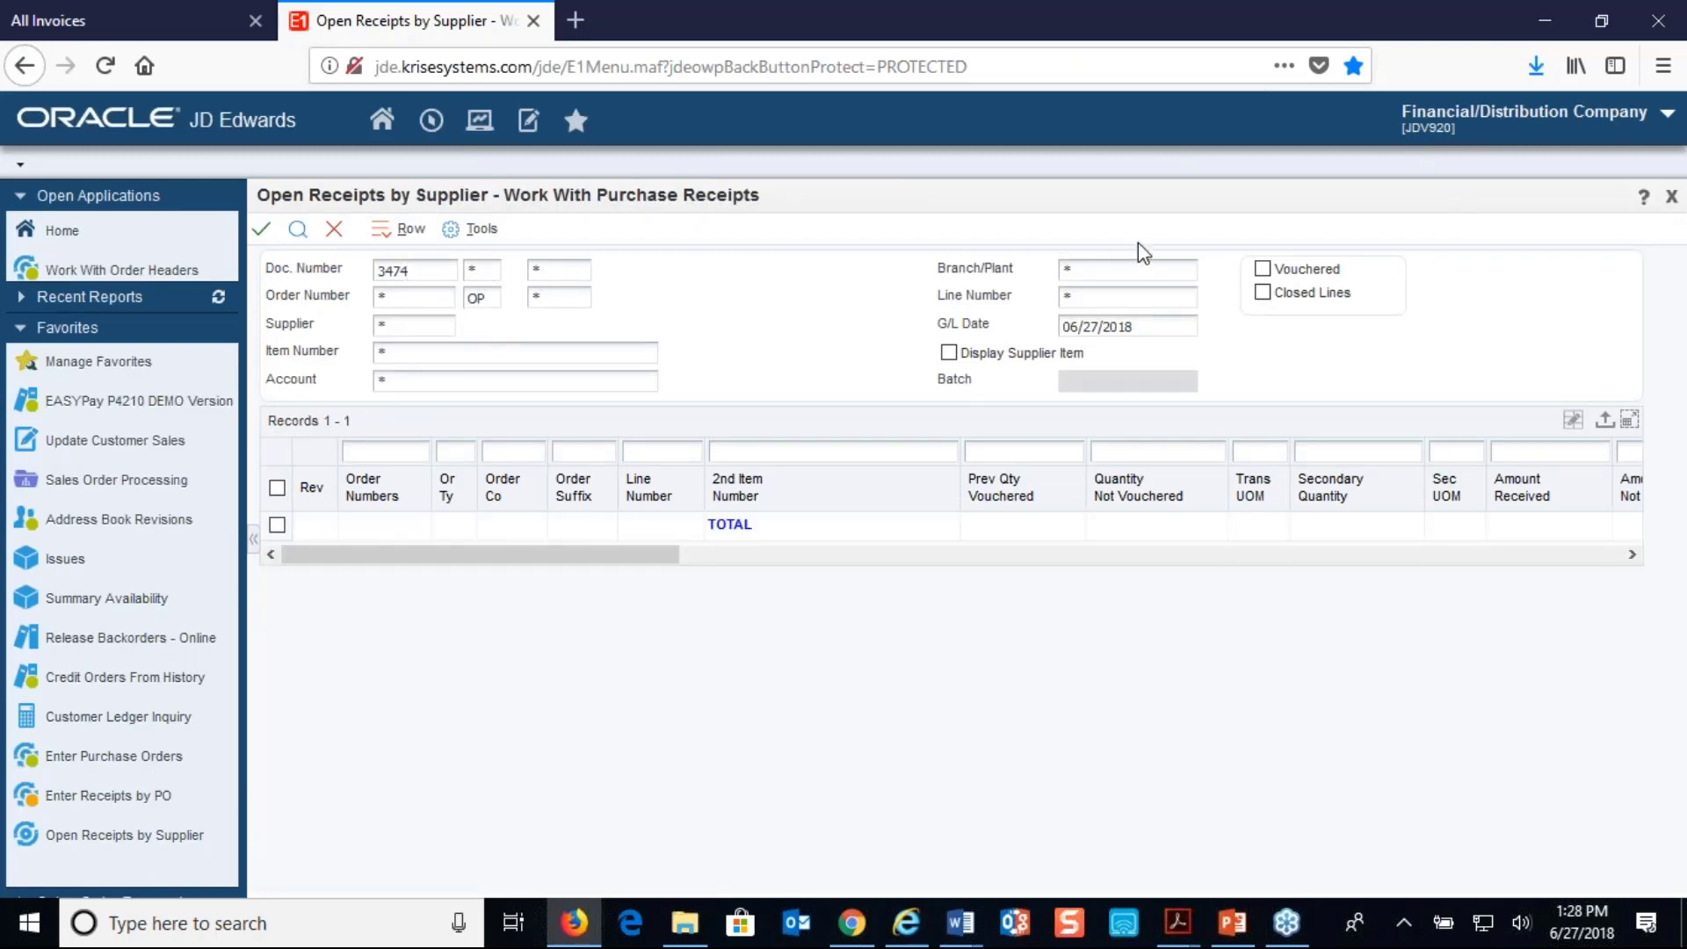
{"action": "left_click", "coordinate": [1262, 270]}
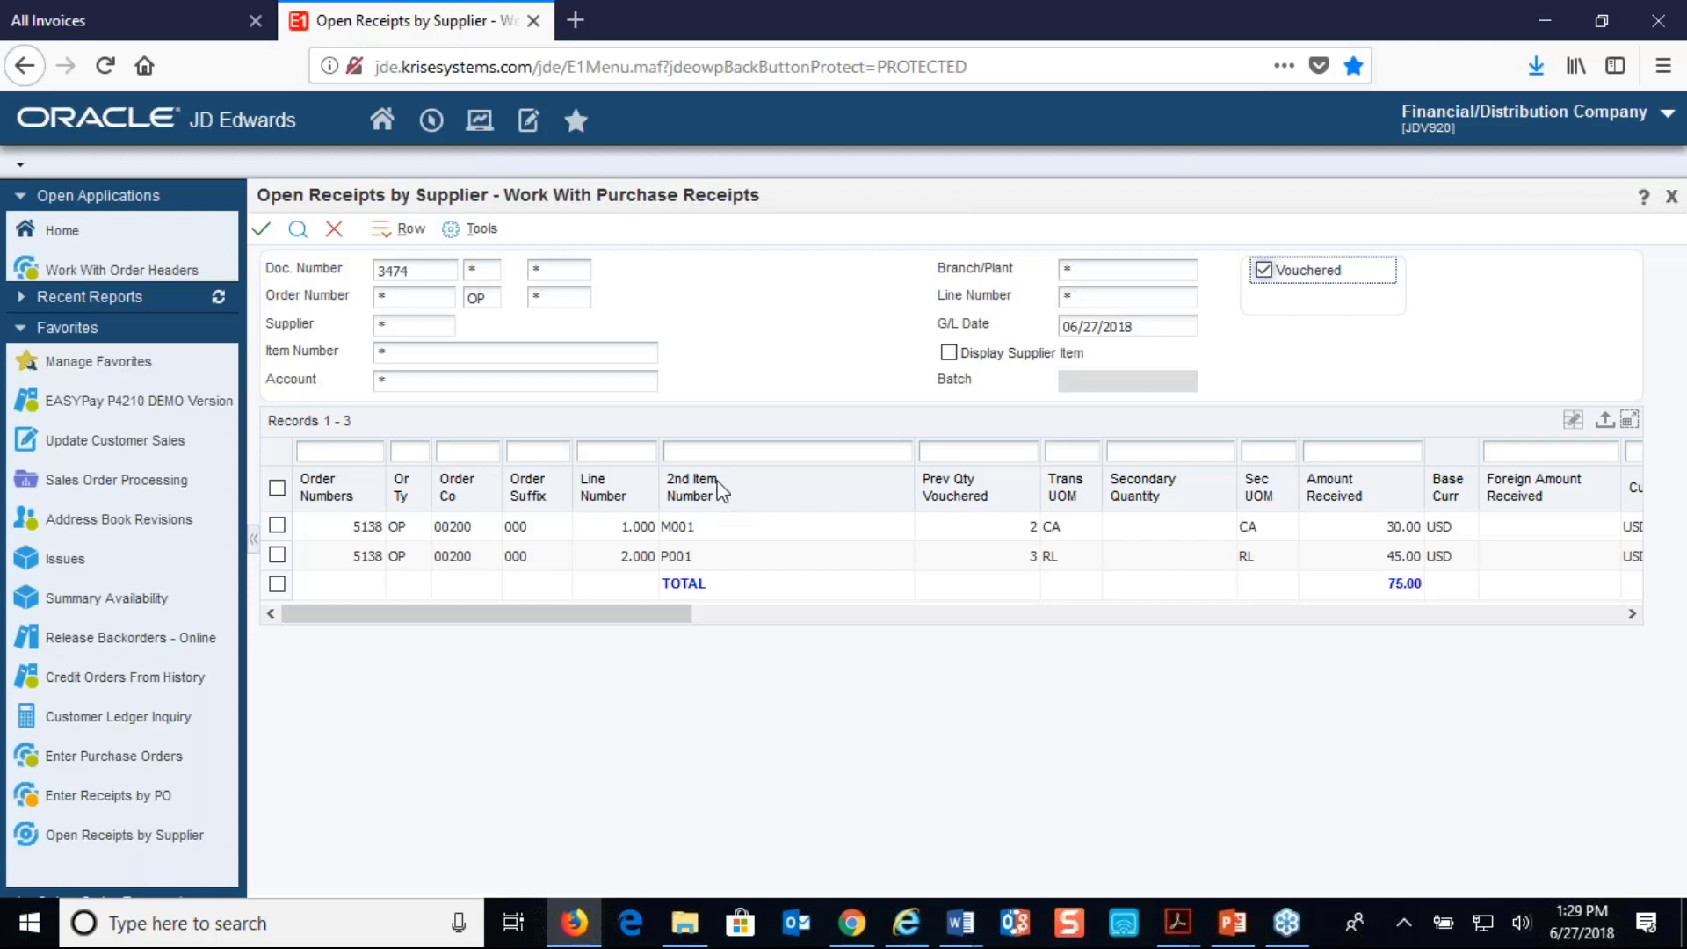
{"action": "left_click", "coordinate": [340, 234]}
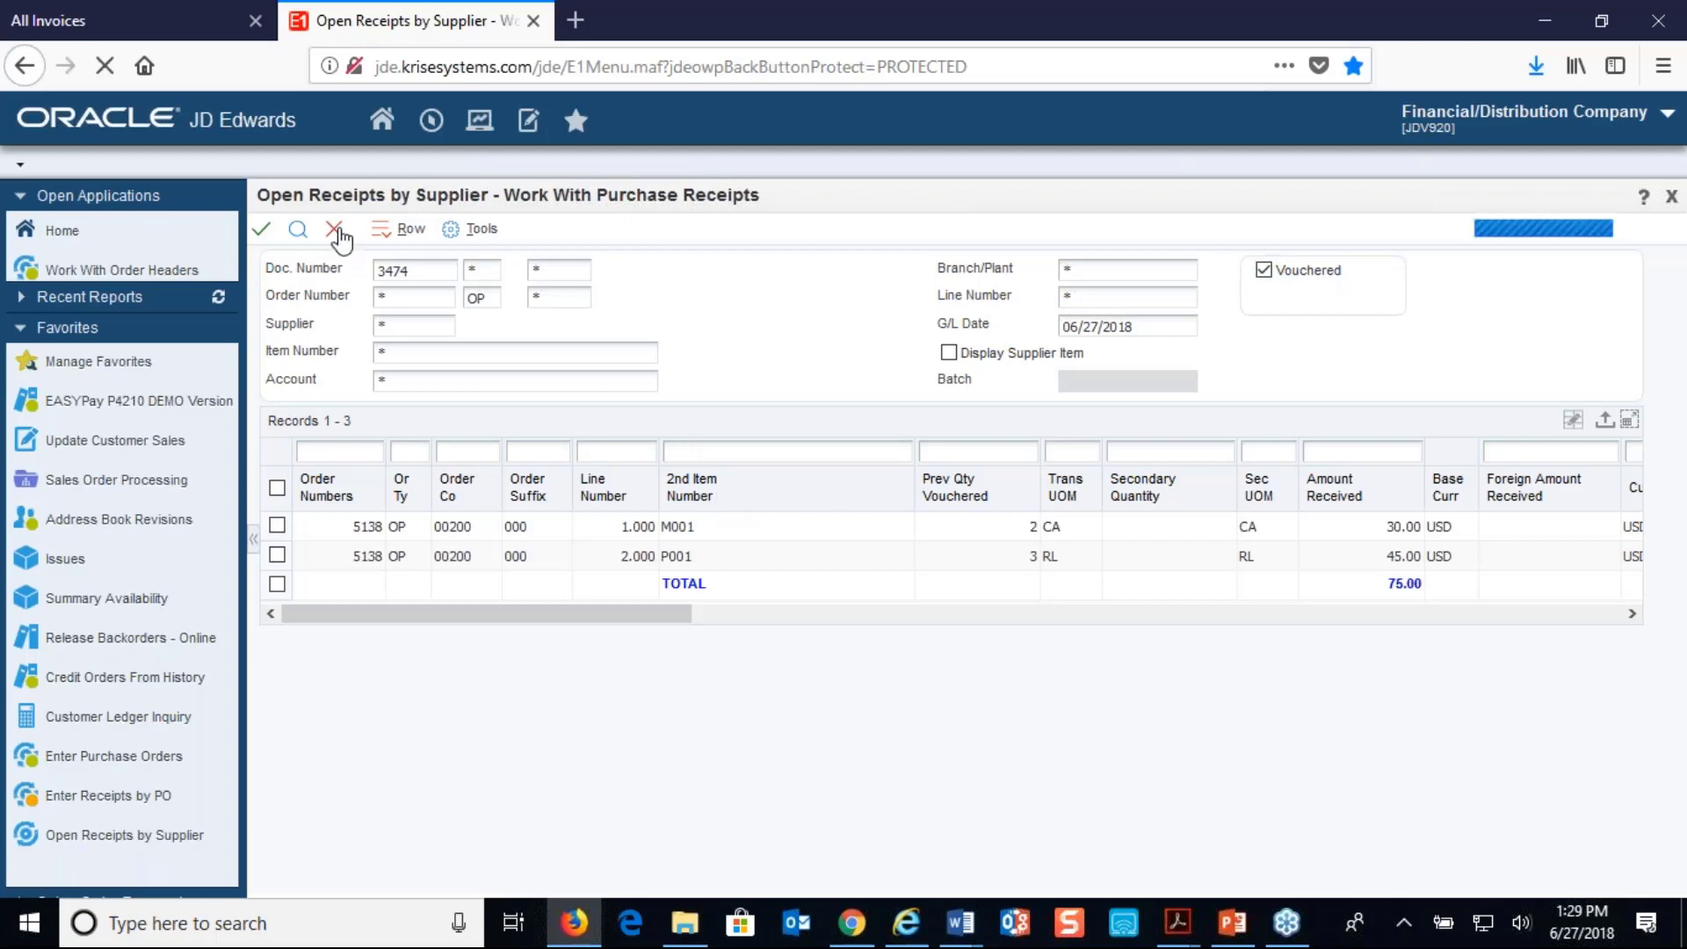